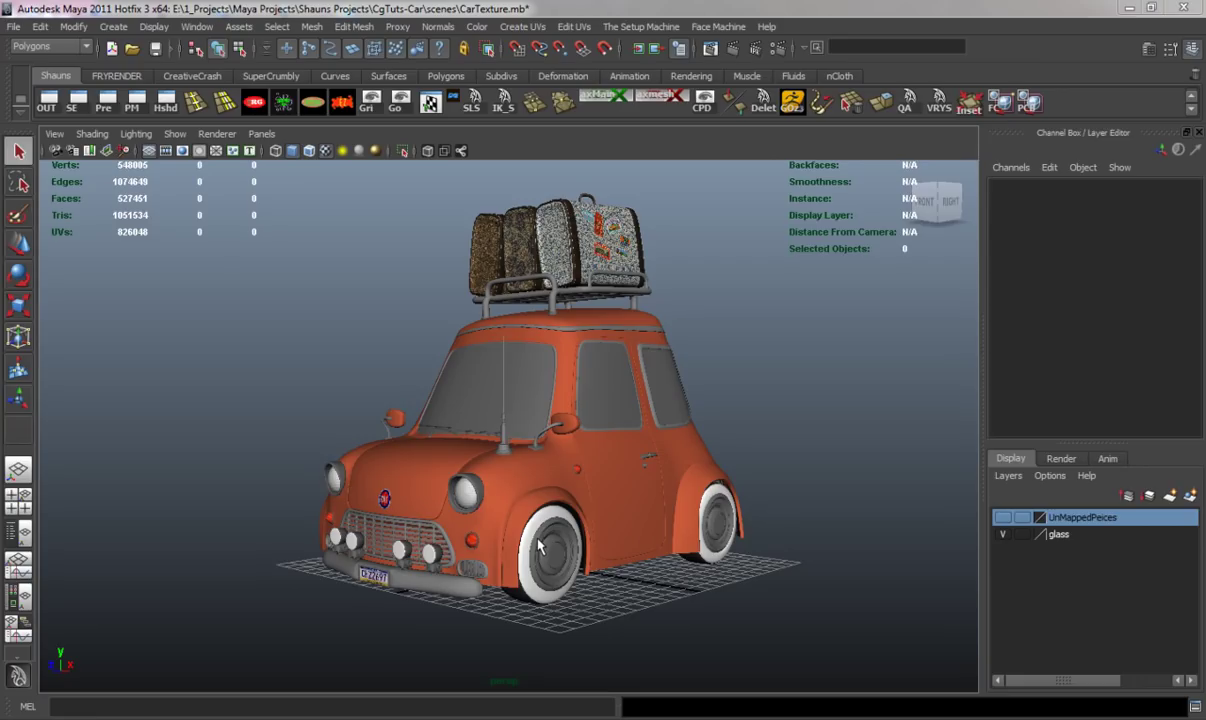
- Examine the car from the front and both sides, including its wheels, bodywork and roof luggage
alt+drag(398, 492, 519, 412)
alt+drag(429, 523, 250, 540)
alt+right_drag(250, 540, 350, 515)
alt+middle_drag(350, 515, 390, 232)
alt+right_drag(445, 458, 430, 436)
alt+middle_drag(527, 424, 525, 511)
alt+drag(525, 511, 488, 506)
alt+right_drag(488, 506, 415, 506)
alt+drag(415, 506, 442, 500)
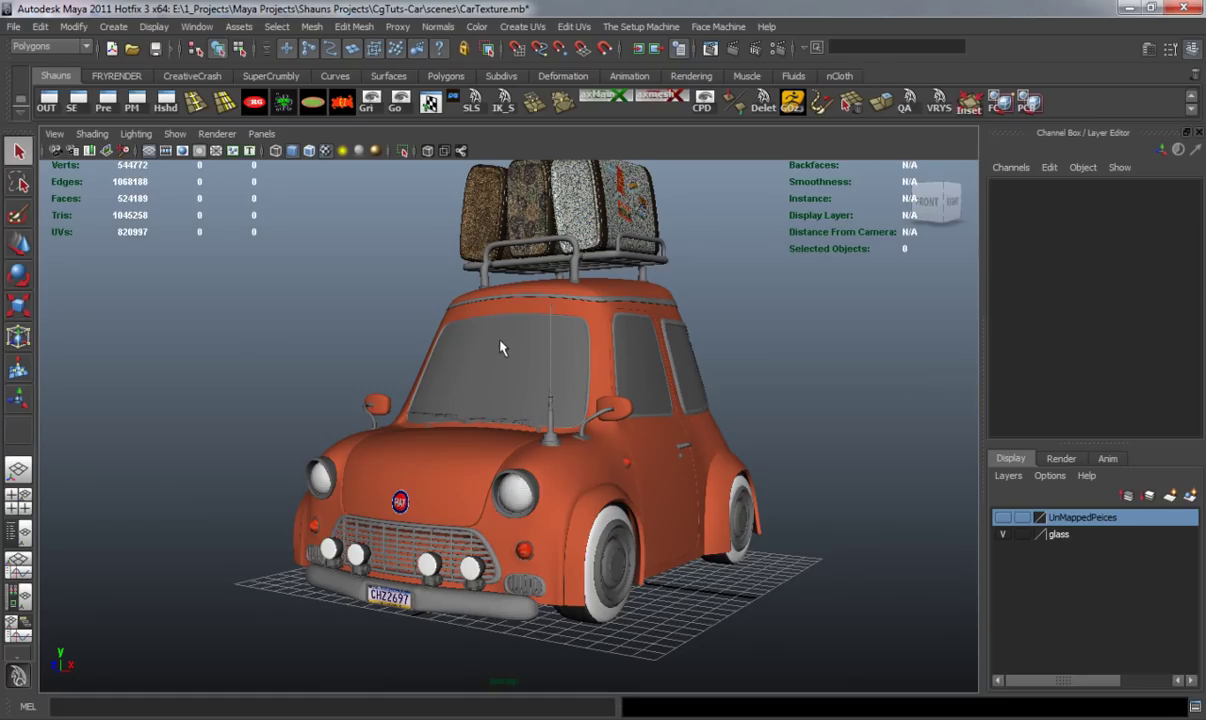
alt+right_drag(511, 342, 460, 352)
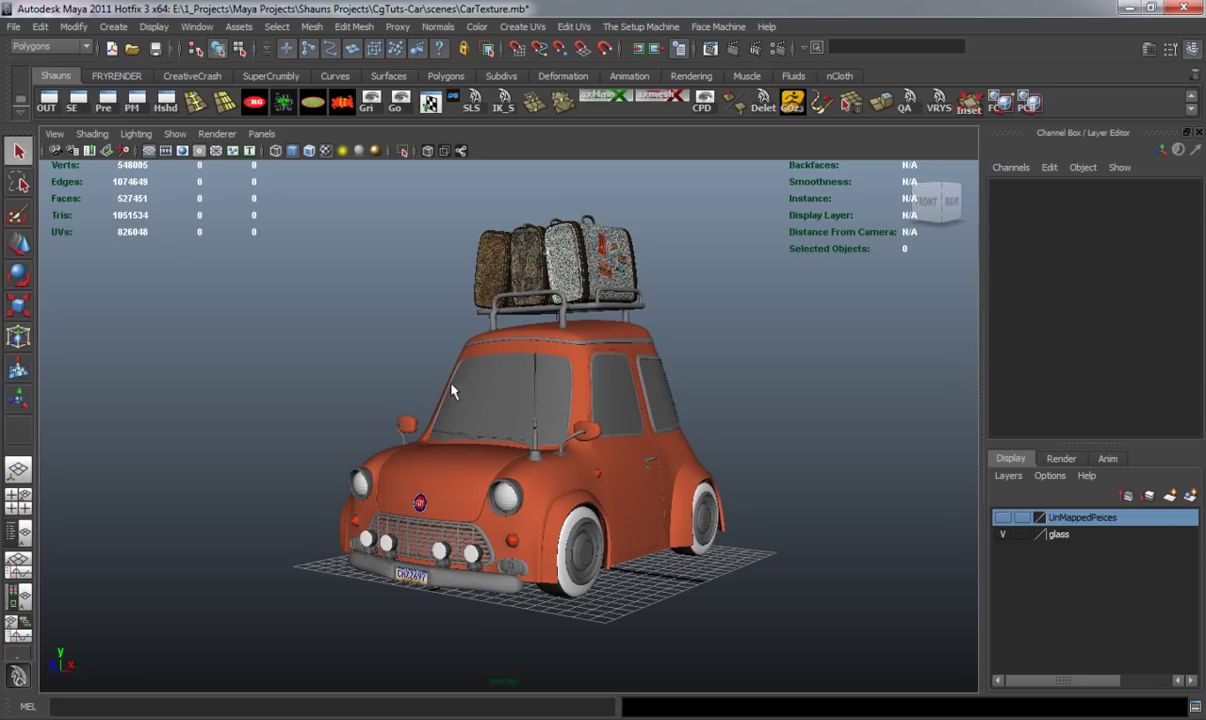
alt+drag(460, 397, 517, 376)
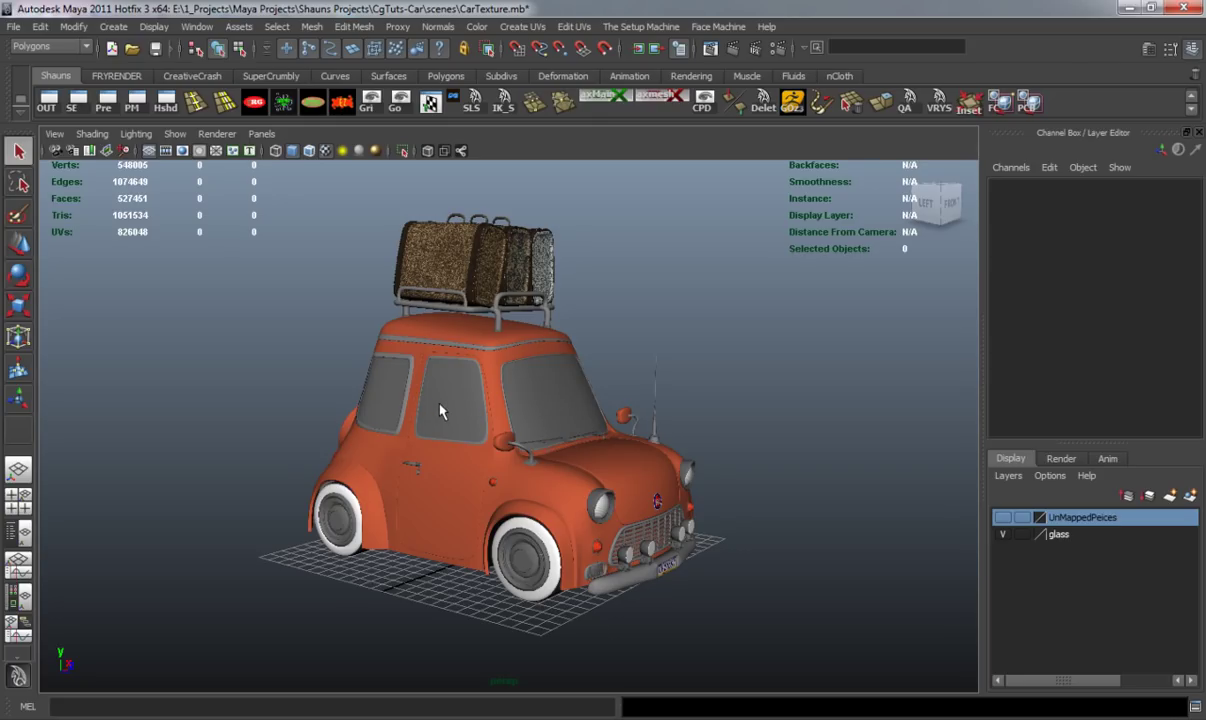
alt+drag(562, 400, 553, 521)
alt+middle_drag(485, 516, 476, 465)
alt+right_drag(437, 410, 503, 449)
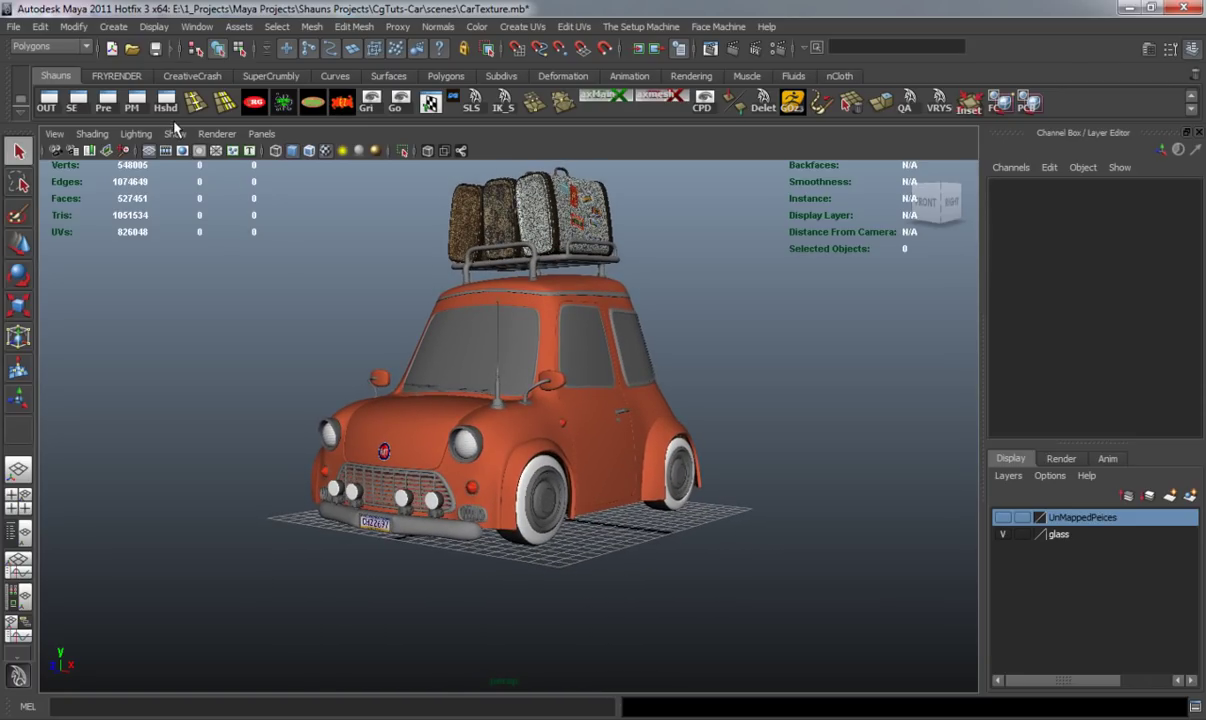
- Create a new VRay Mtl material in the Hypershade and show its attributes
click(163, 102)
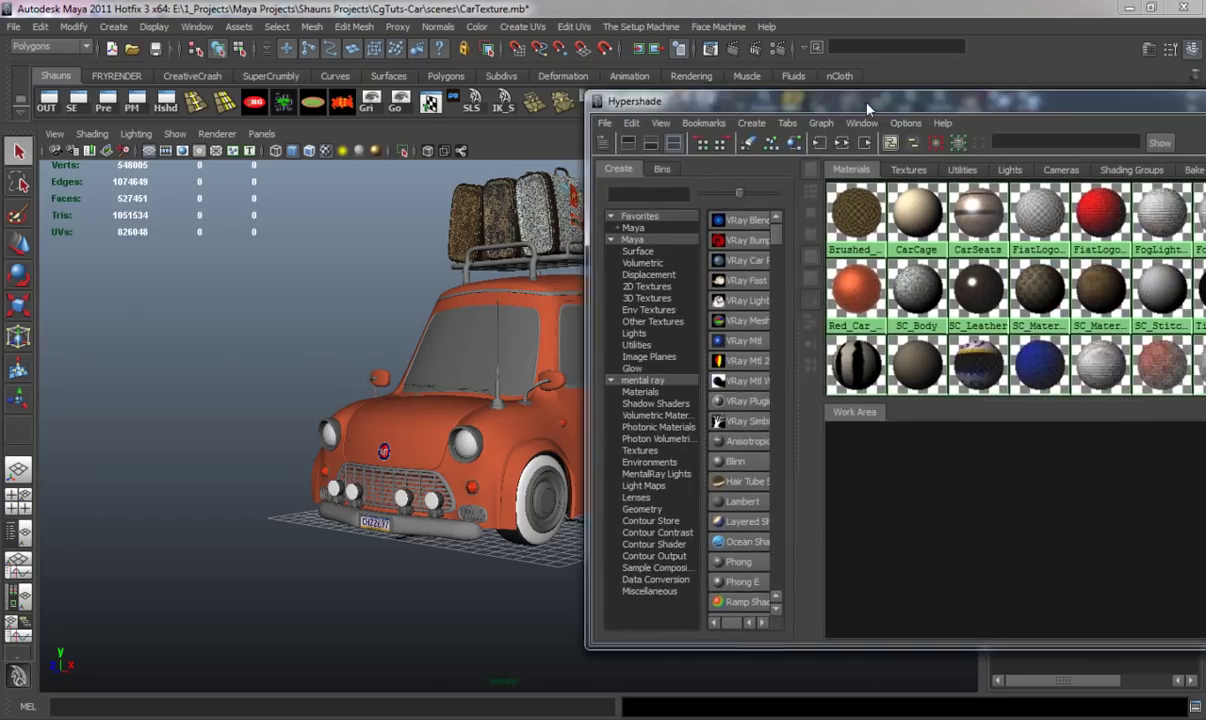
drag(816, 96, 458, 92)
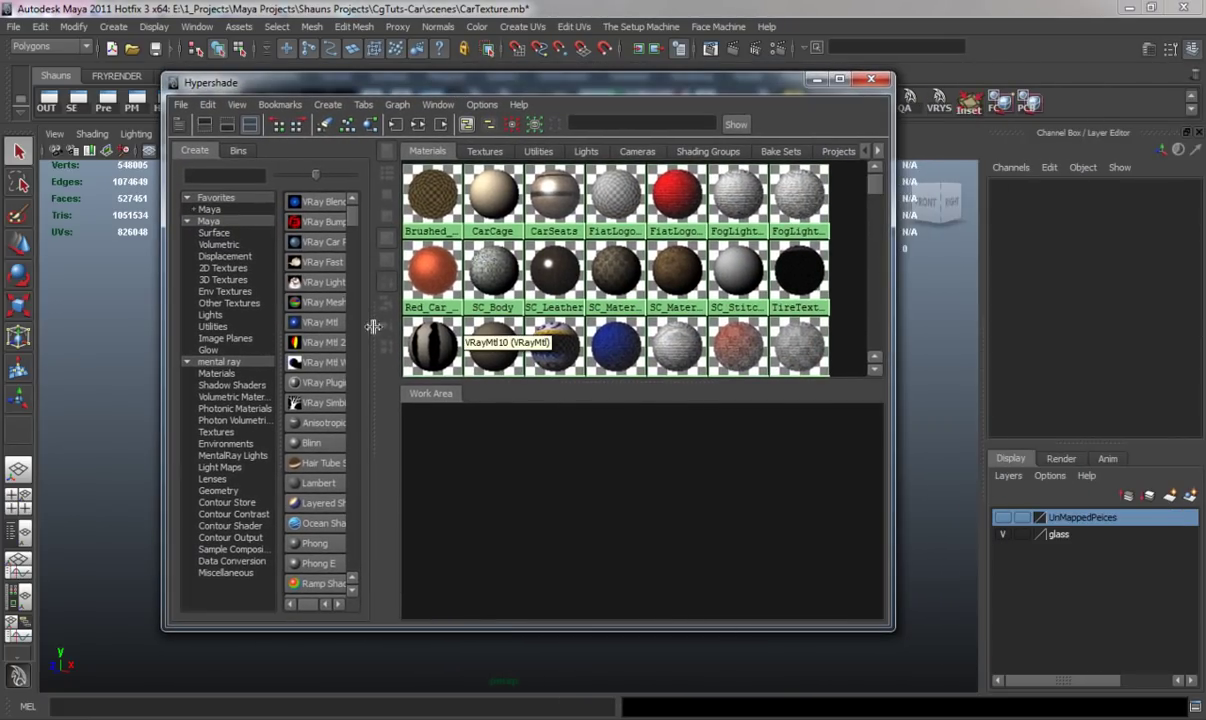
click(315, 322)
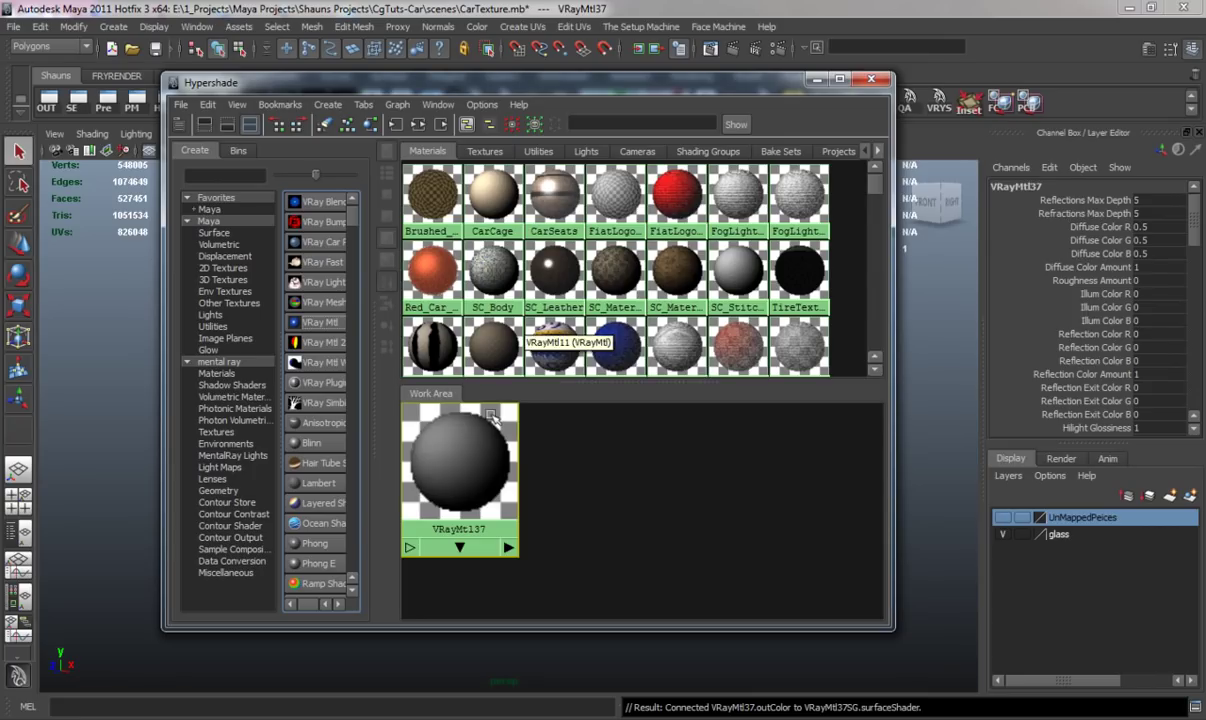
drag(470, 475, 625, 466)
double_click(650, 465)
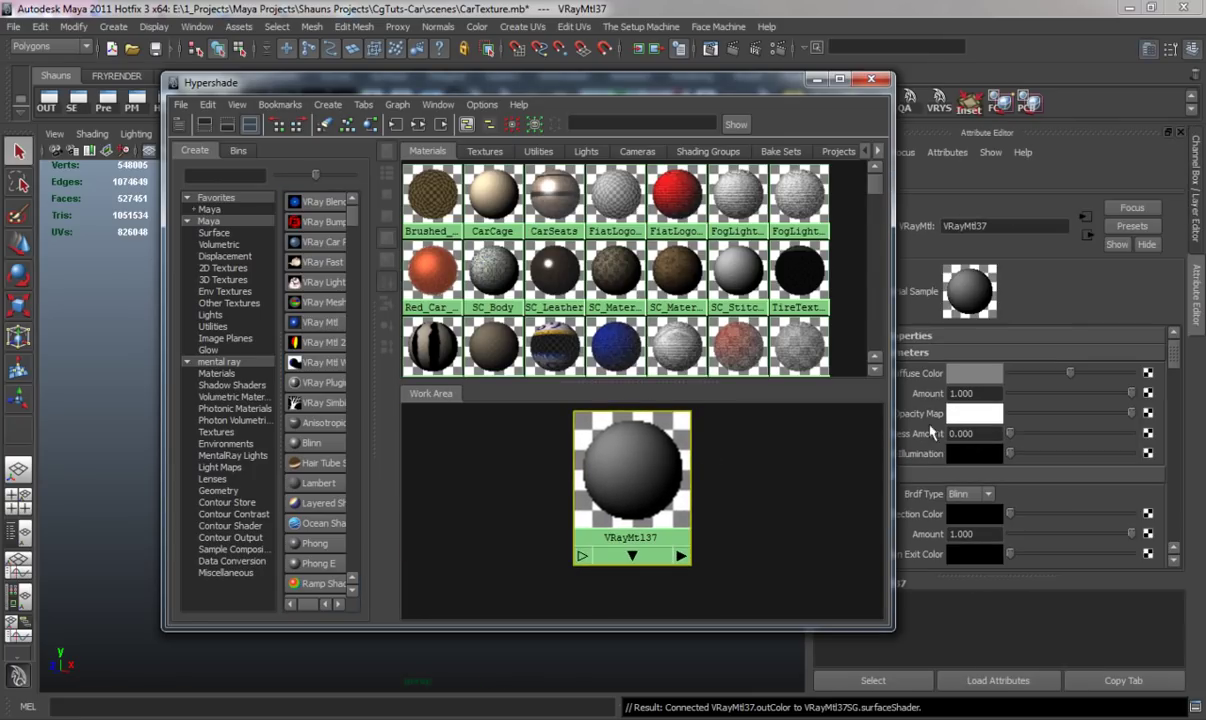
drag(715, 86, 676, 87)
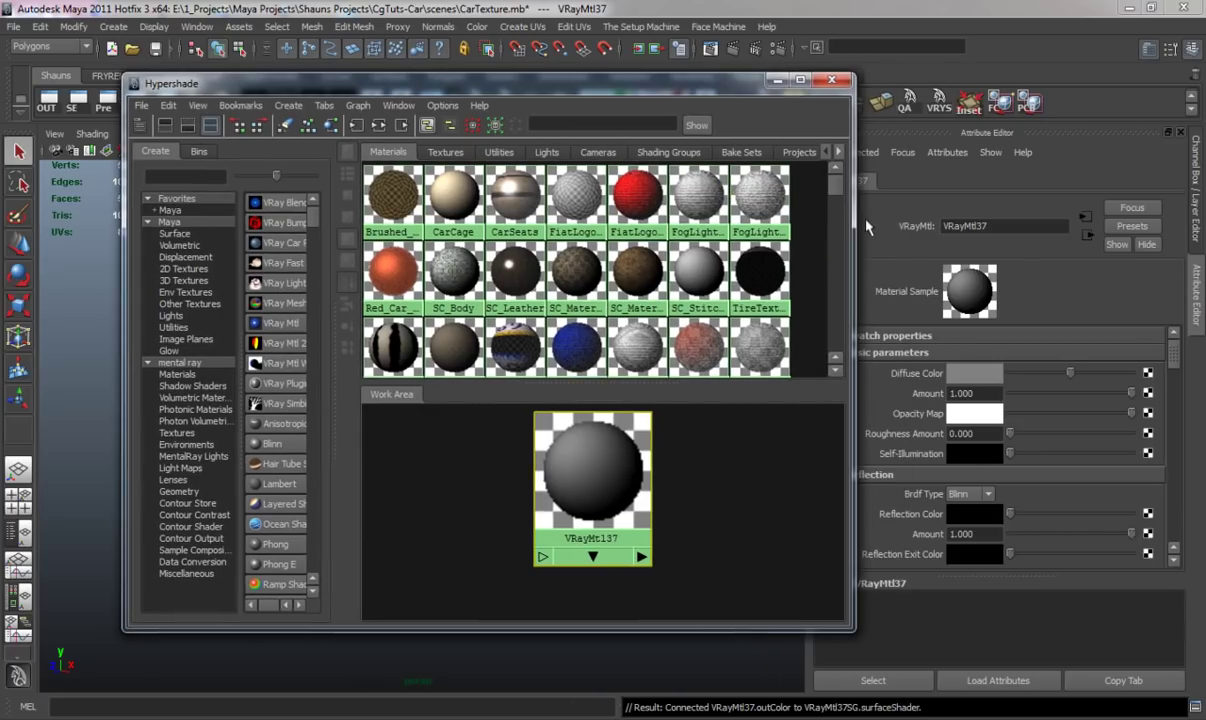
- Map the new material's diffuse color to a file texture using OrangeBase.jpg
click(1148, 373)
click(536, 311)
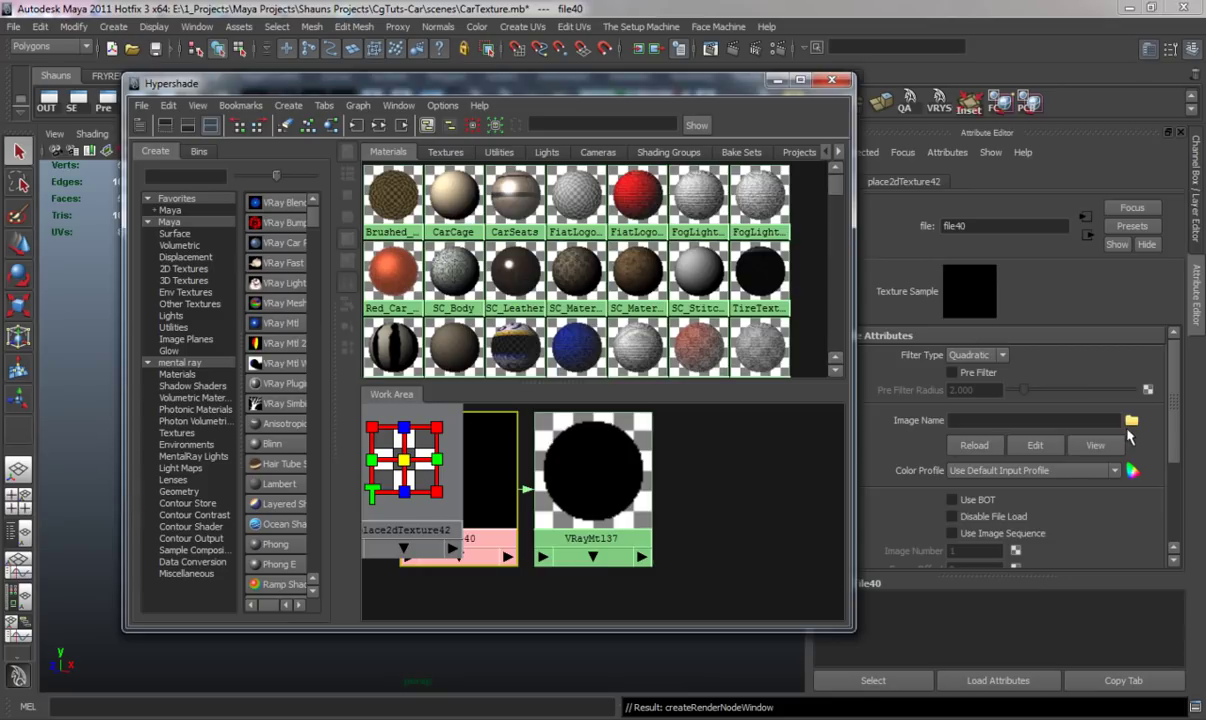
click(1131, 421)
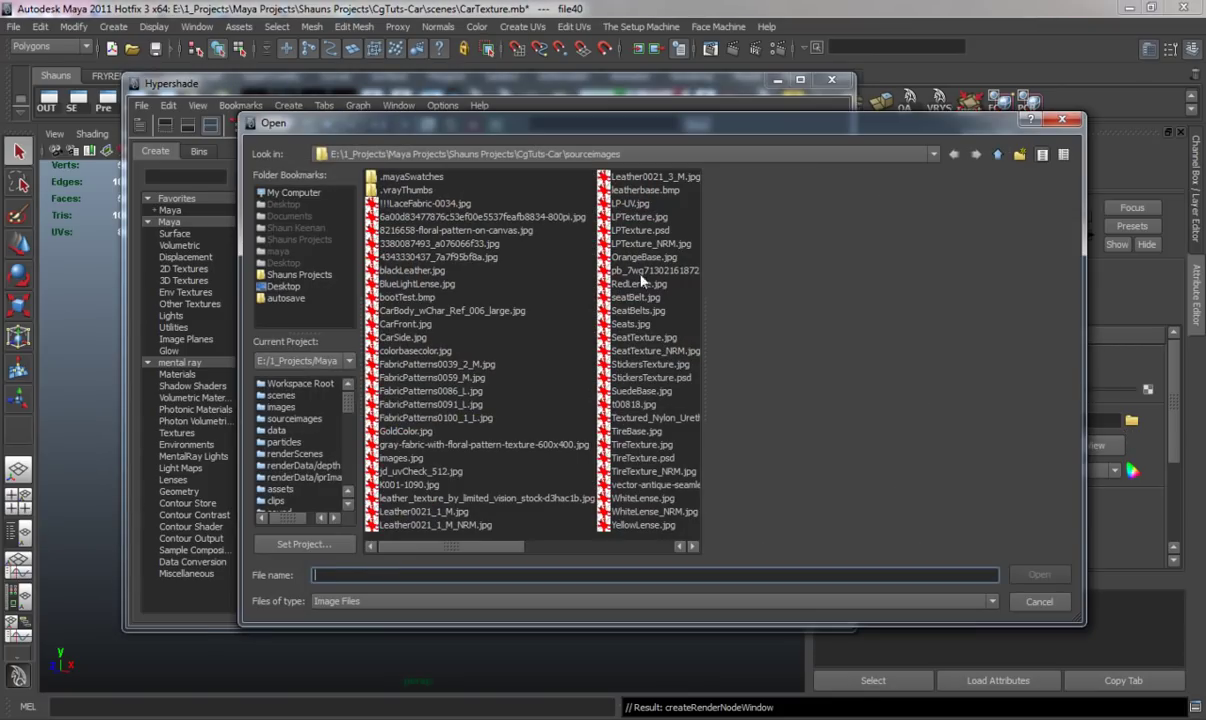
click(643, 257)
click(1039, 574)
drag(597, 478, 680, 470)
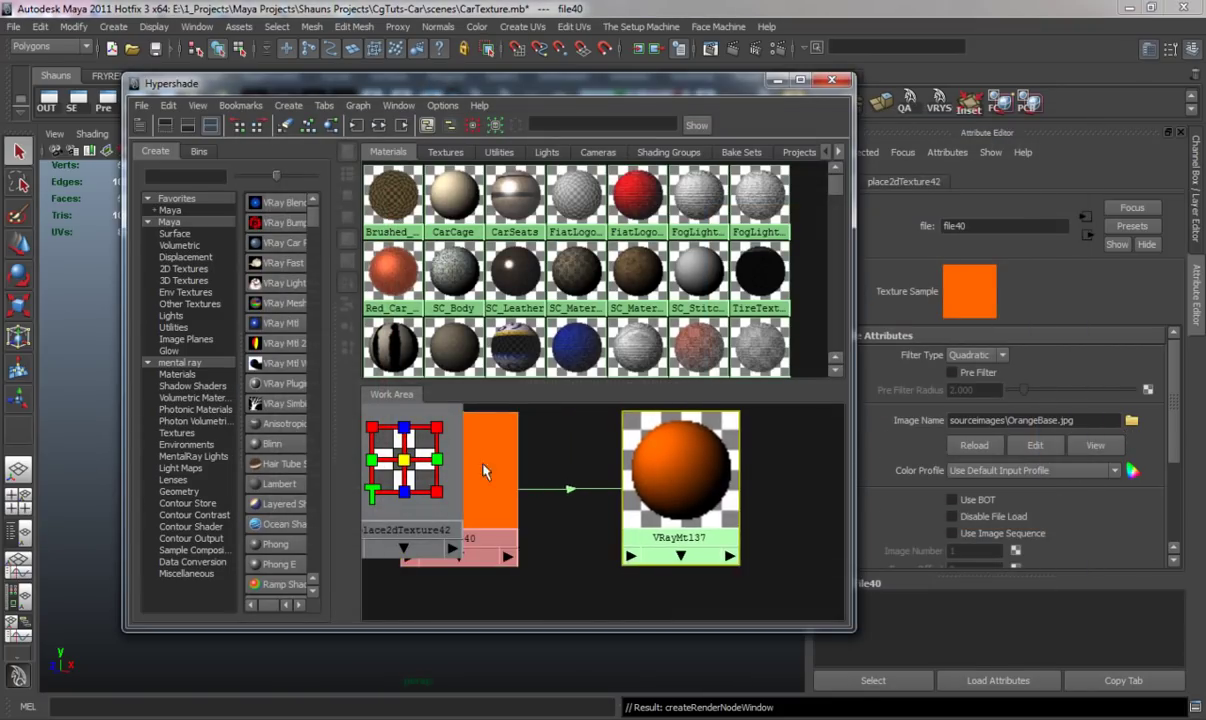
- Break the file texture's connection to the diffuse color and sample the texture swatch's orange as a flat diffuse color
right_click(668, 468)
right_drag(668, 468, 797, 430)
right_click(912, 376)
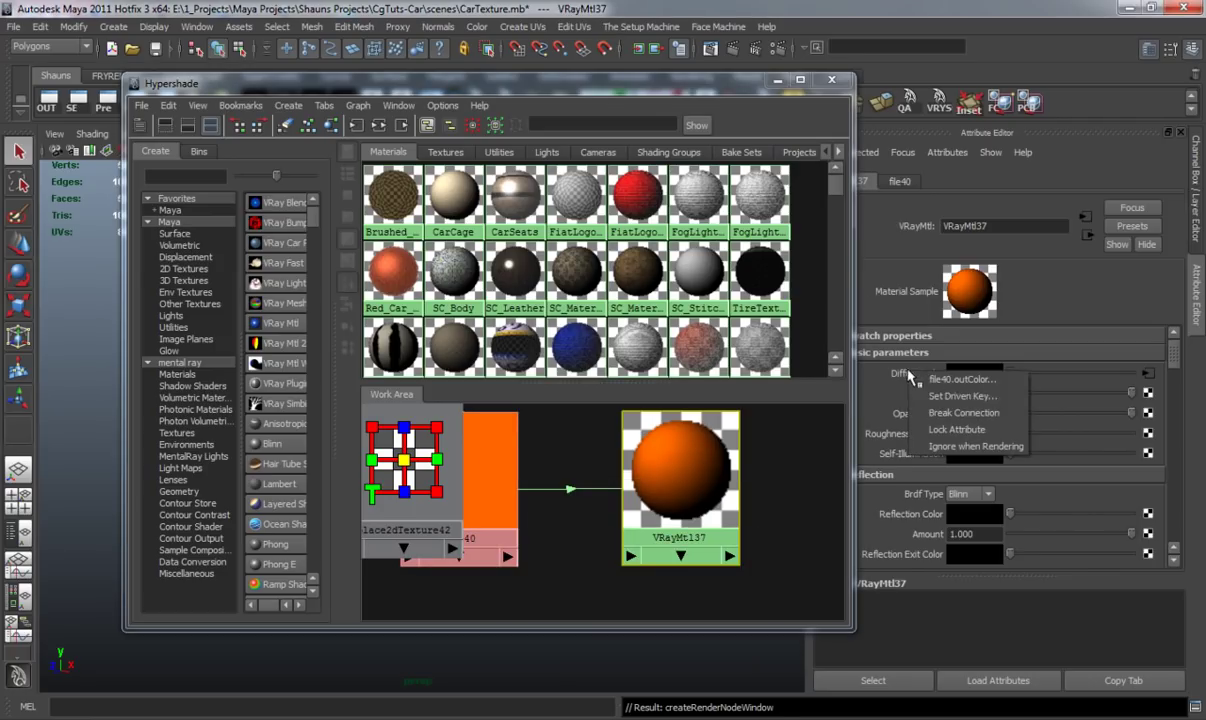
click(963, 412)
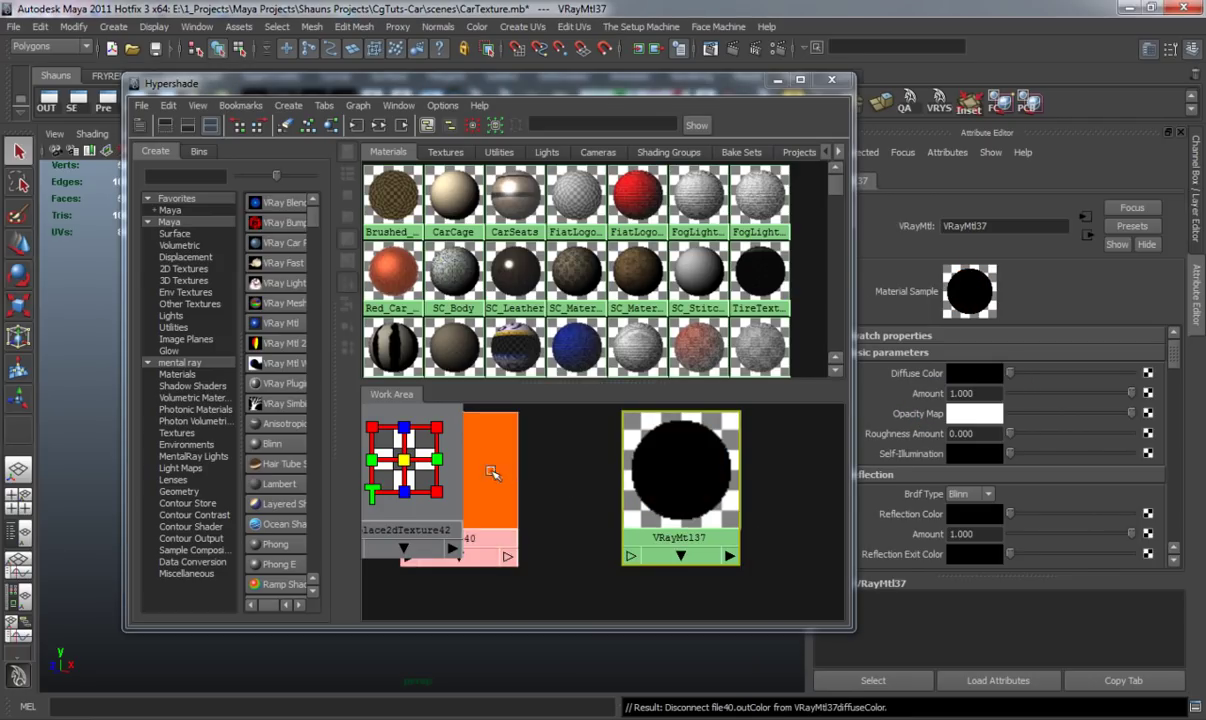
click(969, 377)
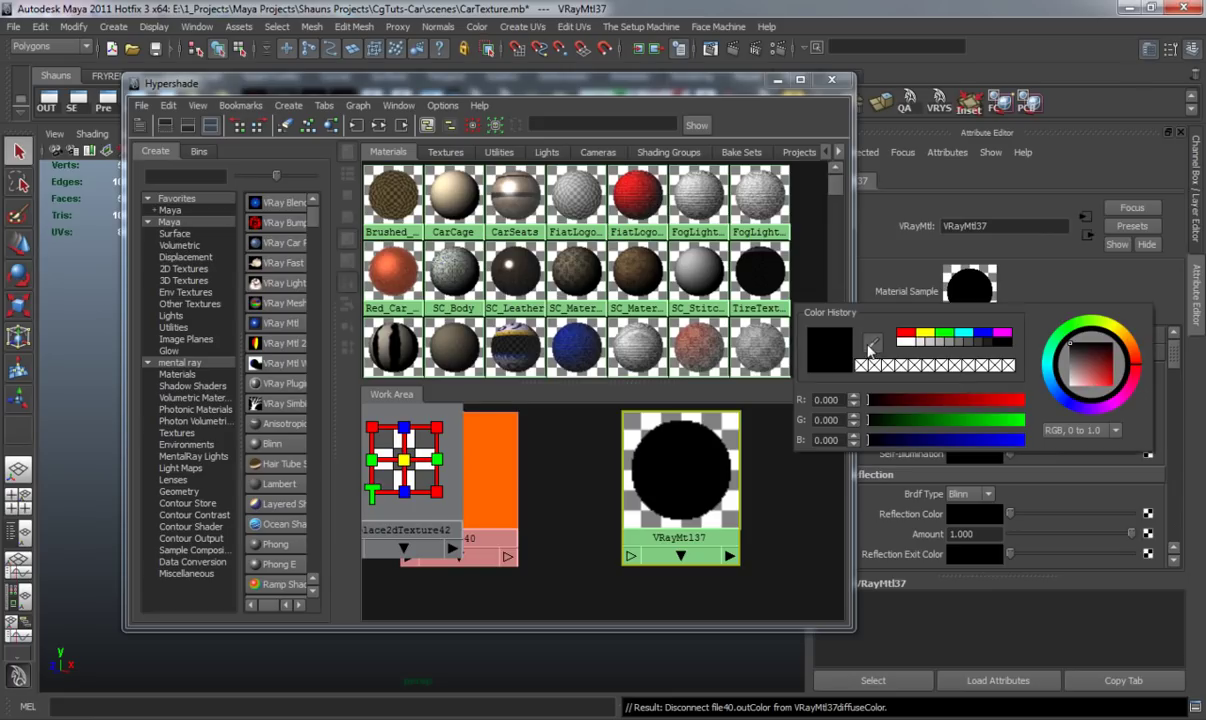
click(870, 347)
click(508, 430)
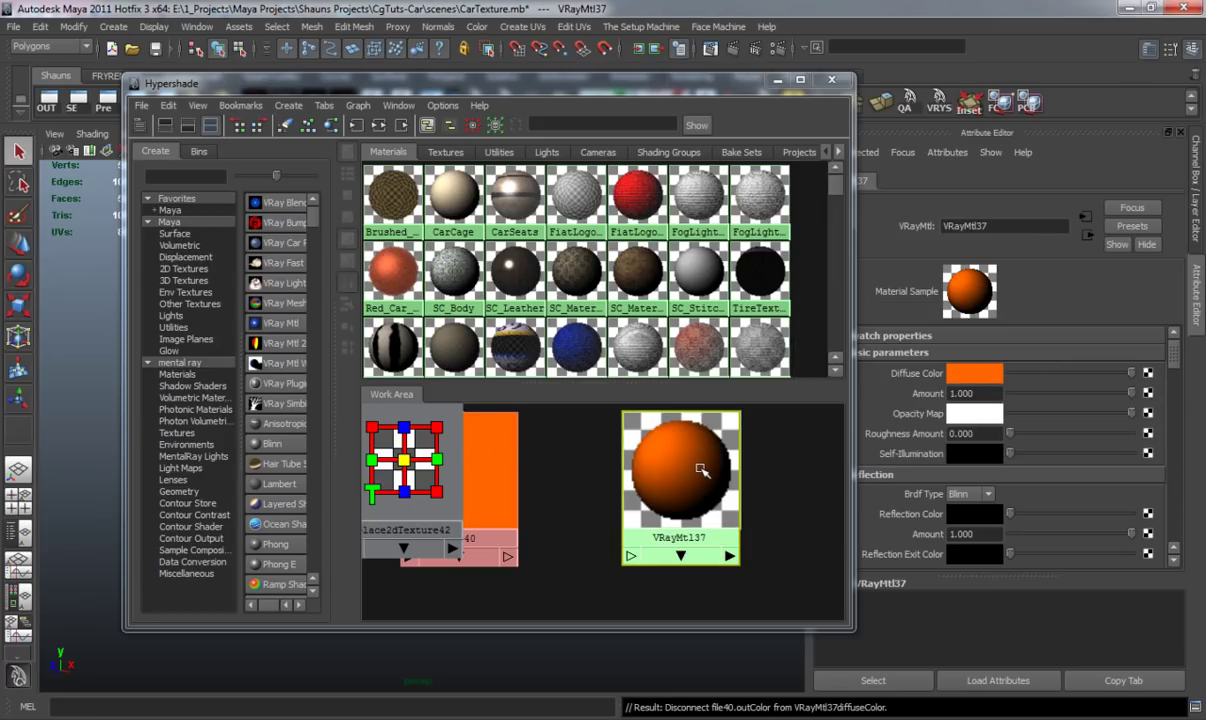
- Delete the unused file texture node and its 2D placement node from the work area
drag(466, 474, 504, 474)
key(Delete)
click(455, 478)
key(Delete)
drag(681, 474, 530, 477)
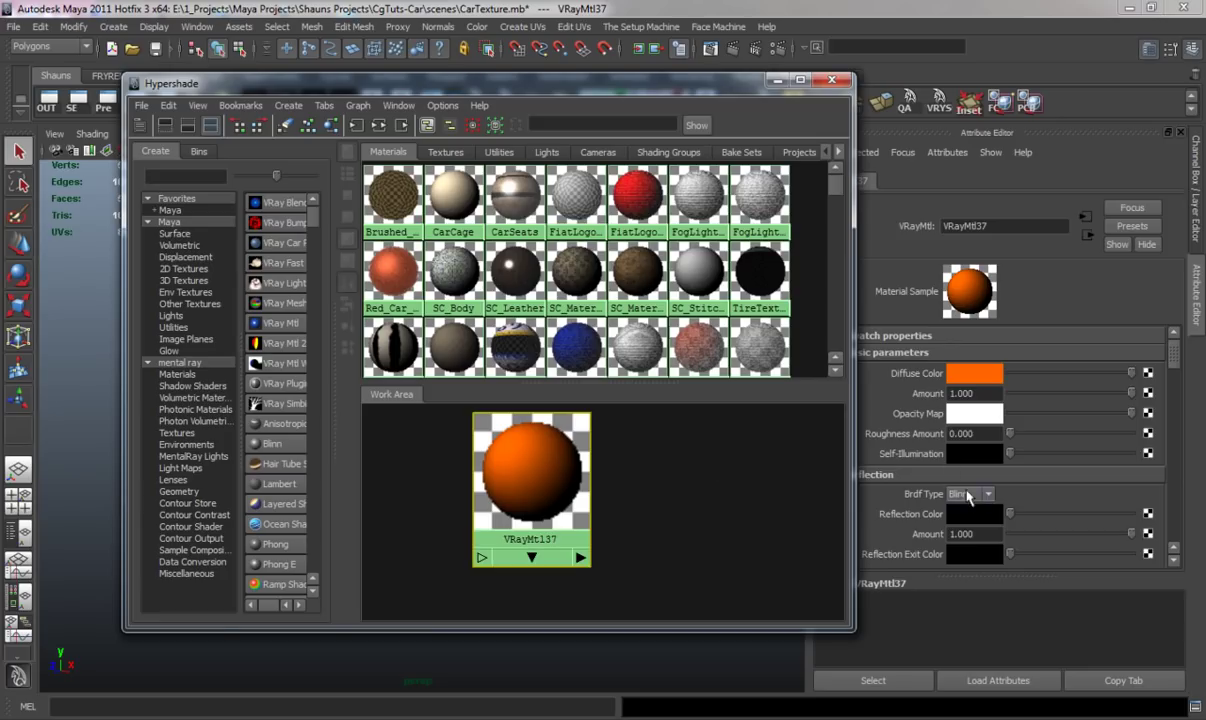
- Set the material's reflection color to white and its reflection amount to 0.083
drag(703, 93, 305, 125)
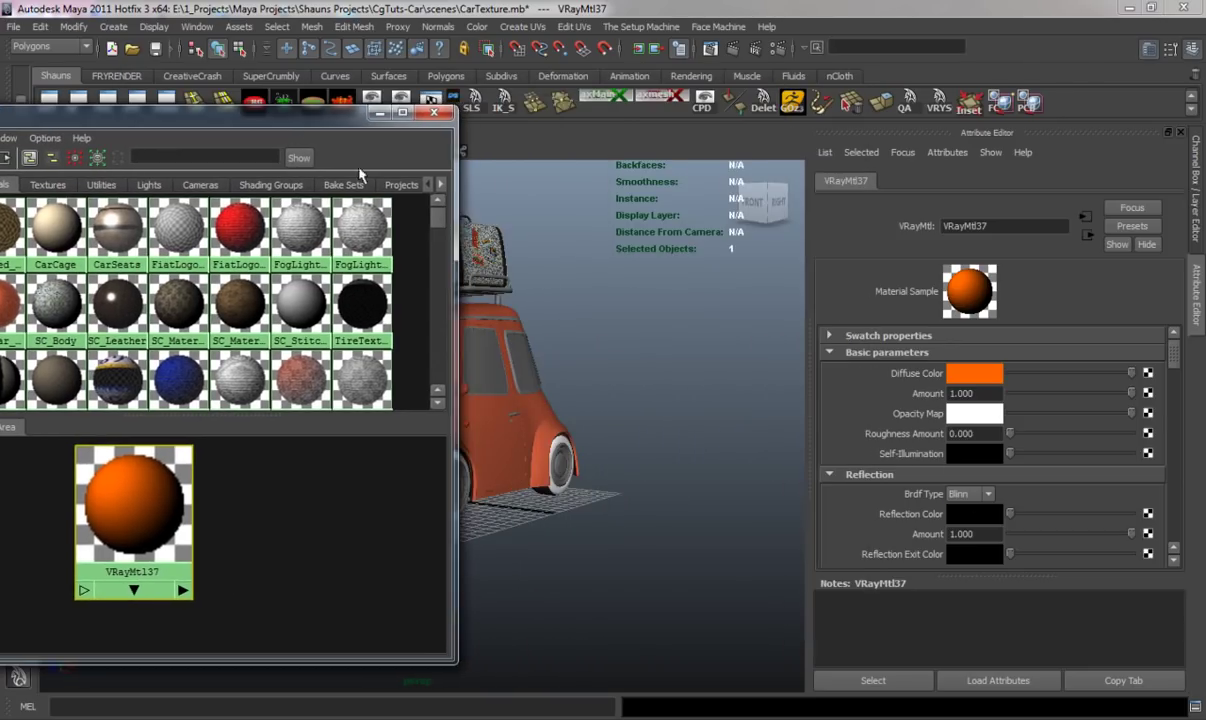
alt+drag(604, 453, 527, 478)
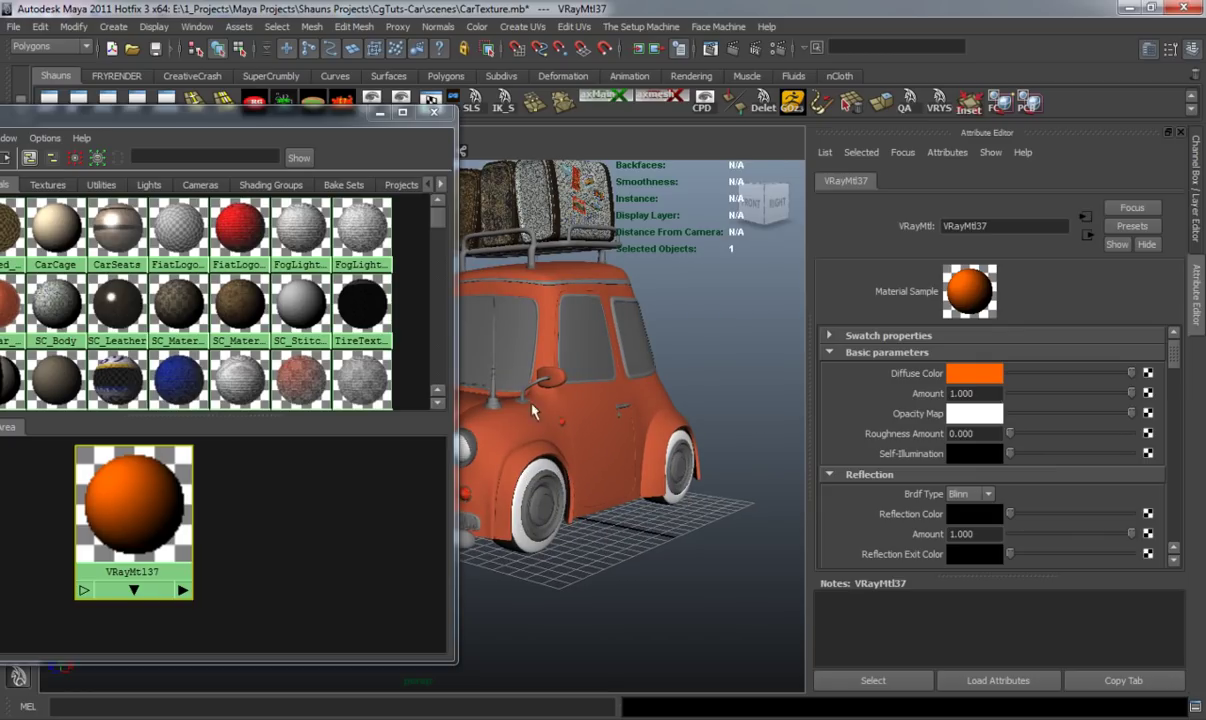
drag(1011, 515, 1165, 525)
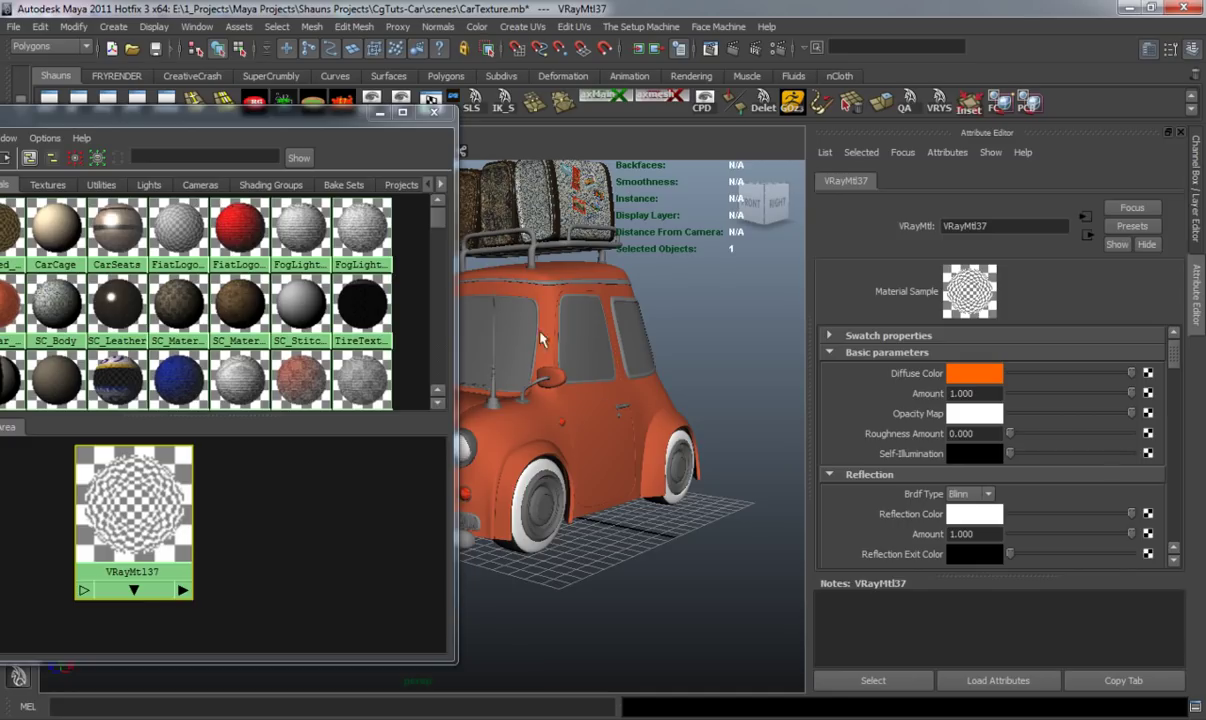
alt+drag(606, 410, 601, 444)
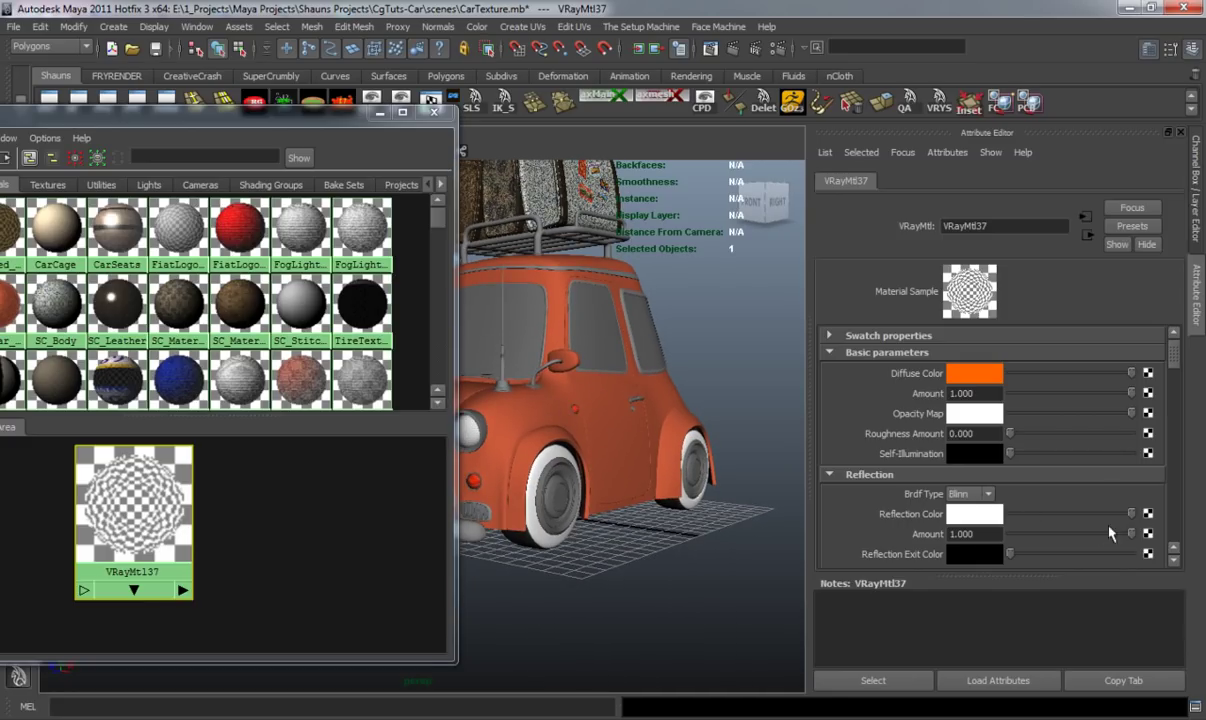
drag(1131, 535, 1051, 536)
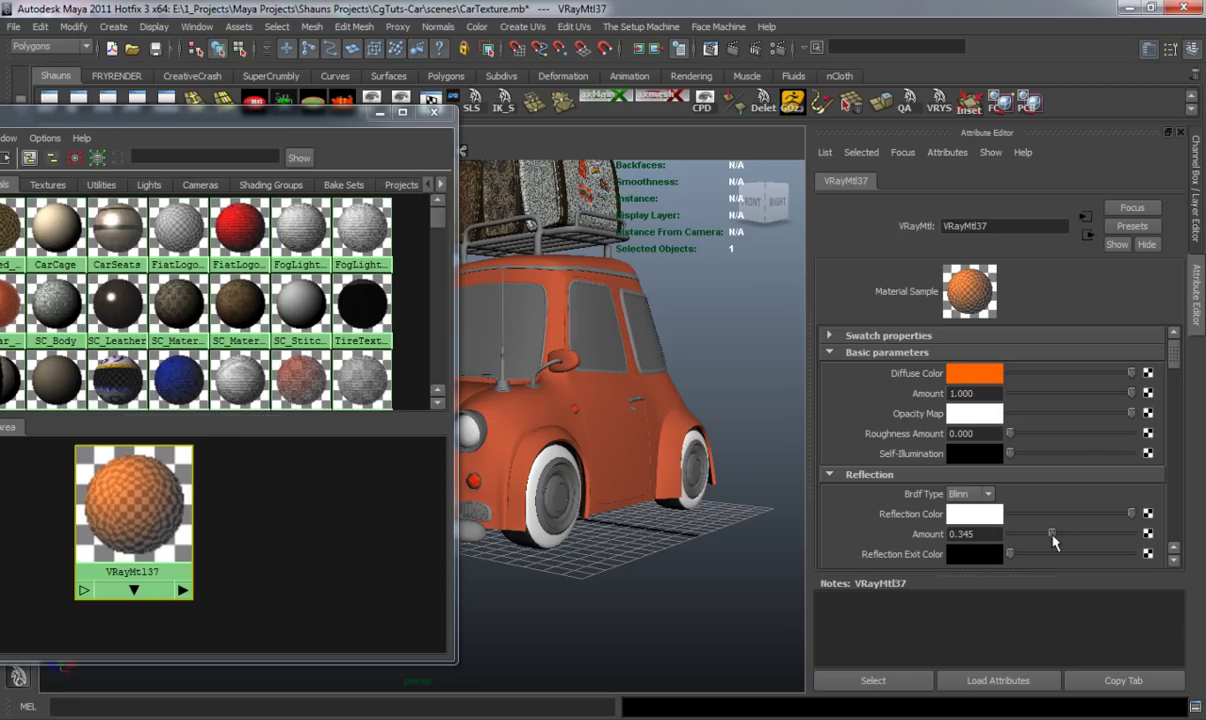
drag(1051, 535, 1025, 535)
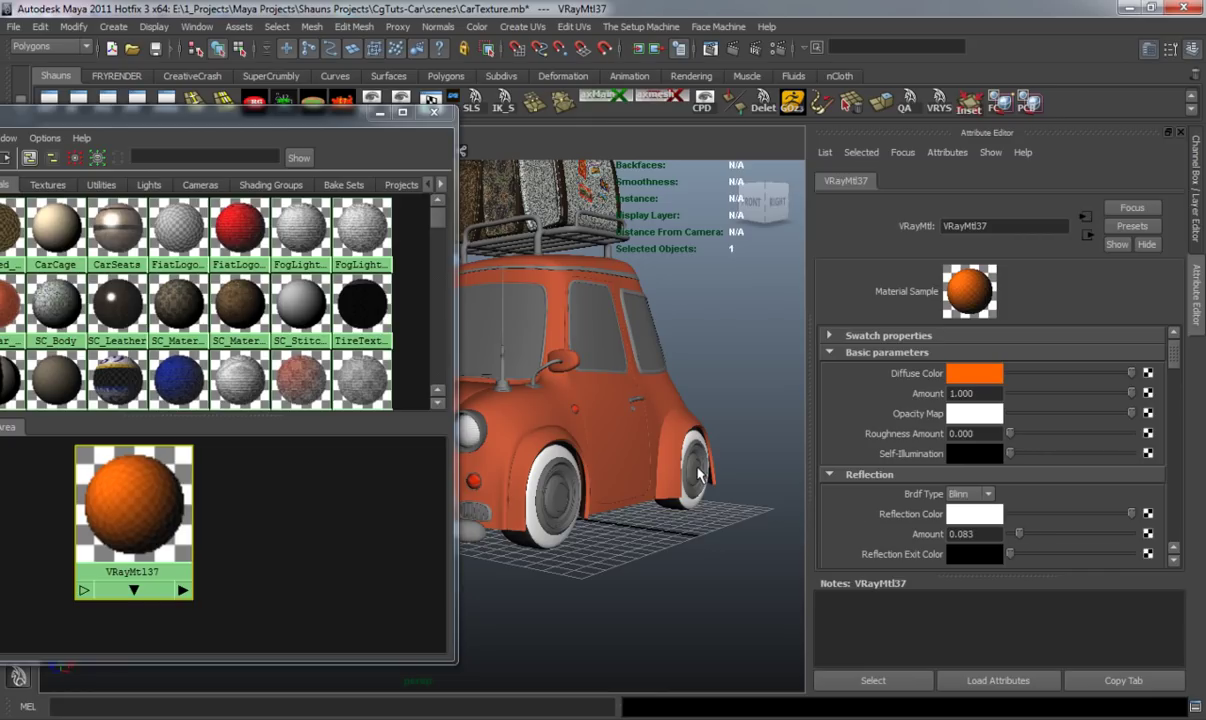
- Assign the orange VRayMtl37 material to the rims of all four wheels
alt+drag(637, 421, 579, 491)
alt+middle_drag(579, 491, 584, 437)
alt+right_drag(584, 437, 571, 458)
click(549, 453)
alt+drag(661, 508, 606, 512)
alt+middle_drag(654, 508, 517, 511)
alt+right_drag(517, 511, 526, 509)
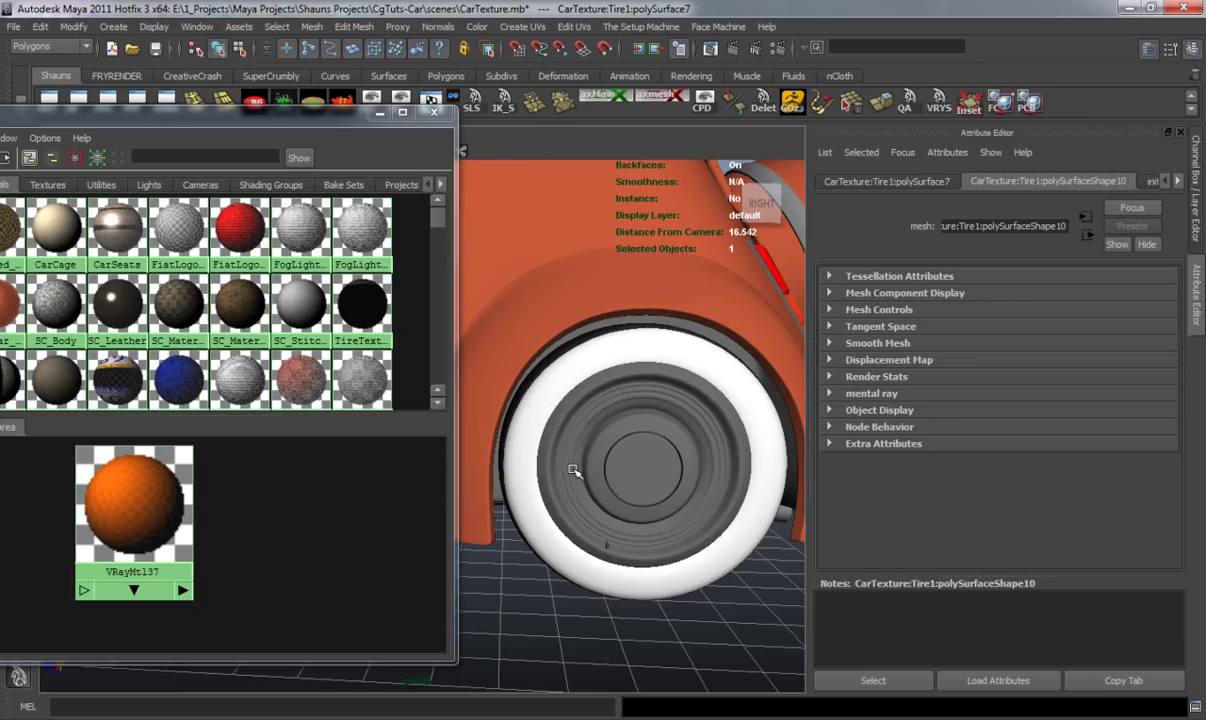
shift+click(573, 469)
alt+drag(511, 490, 816, 506)
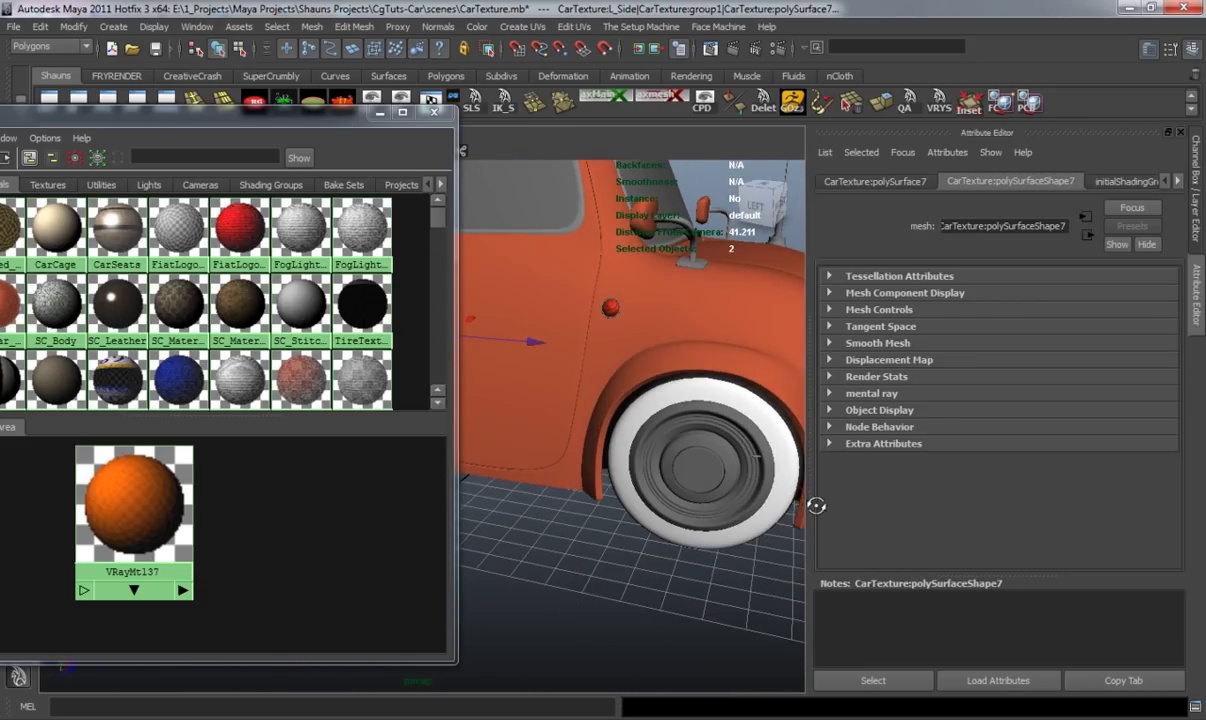
shift+click(632, 418)
key(ctrl+z)
shift+click(648, 450)
alt+drag(654, 444, 570, 418)
shift+click(556, 346)
alt+right_drag(632, 410, 661, 364)
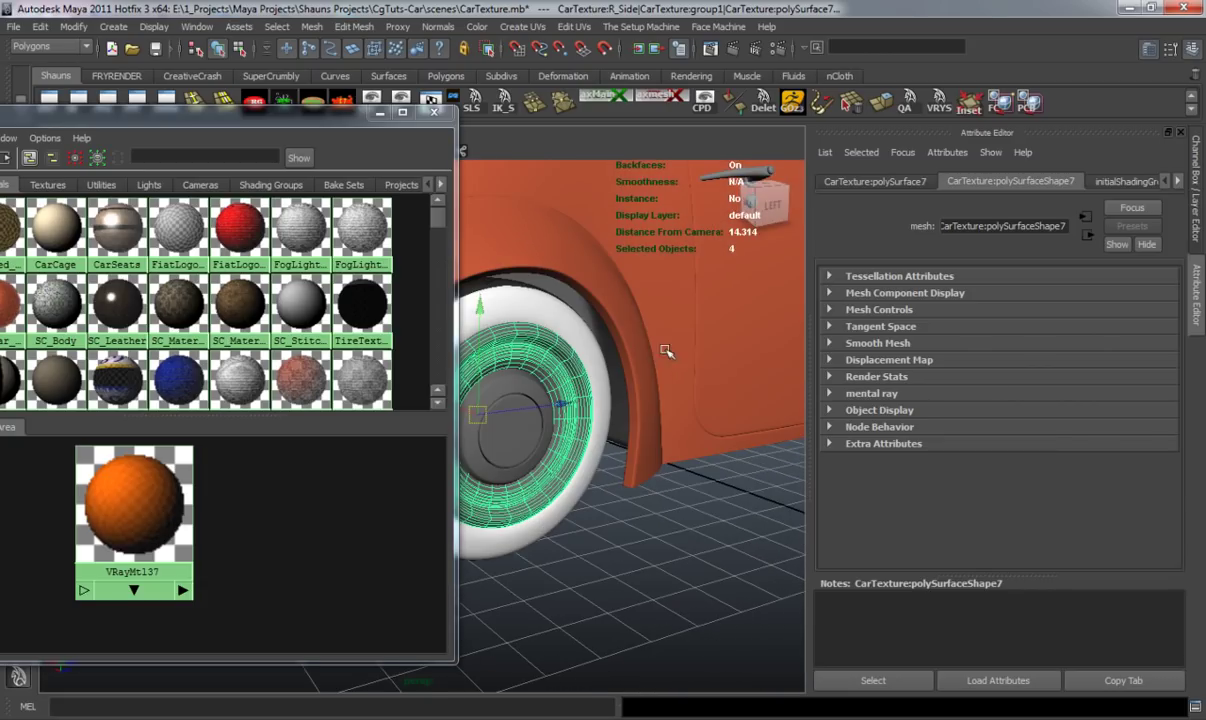
right_drag(160, 477, 148, 432)
click(590, 526)
- Try matching VRayMtl37's diffuse color to the red car paint swatch, brightened to RGB 0.731, 0.354, 0.242
alt+right_drag(598, 488, 568, 462)
alt+middle_drag(568, 462, 657, 541)
alt+drag(657, 541, 603, 530)
alt+right_drag(603, 530, 584, 509)
alt+middle_drag(584, 509, 646, 536)
alt+drag(646, 536, 630, 525)
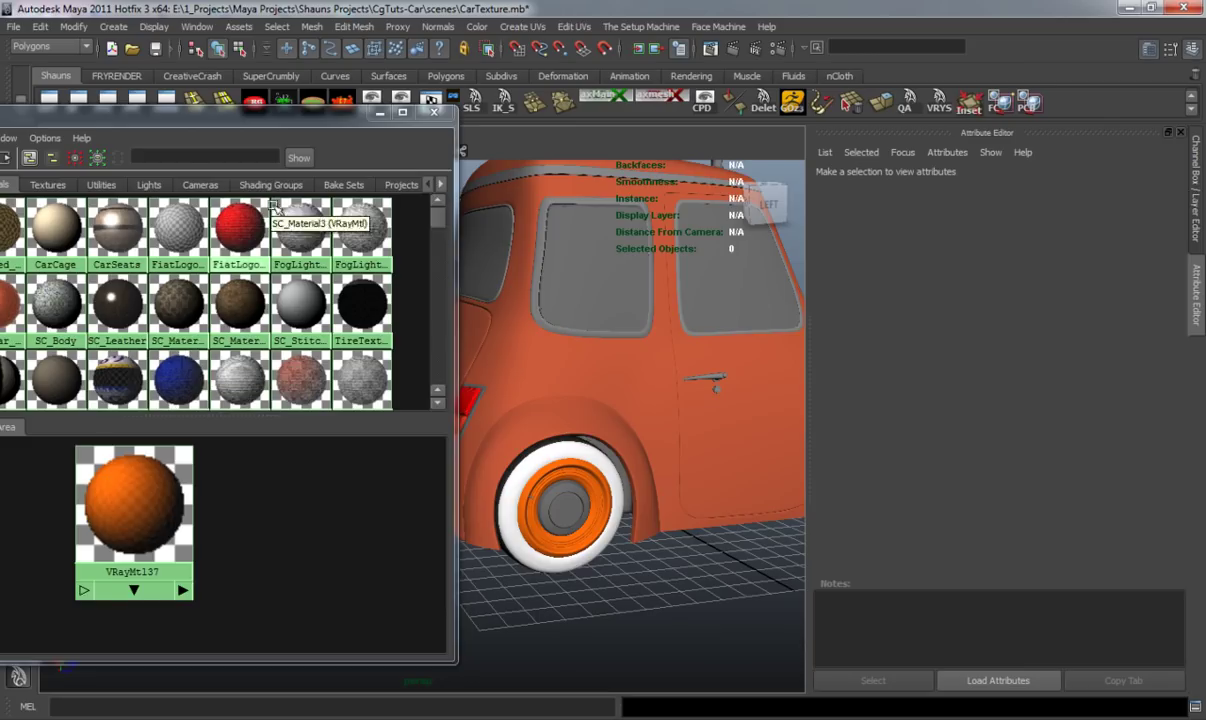
drag(253, 110, 377, 97)
click(258, 490)
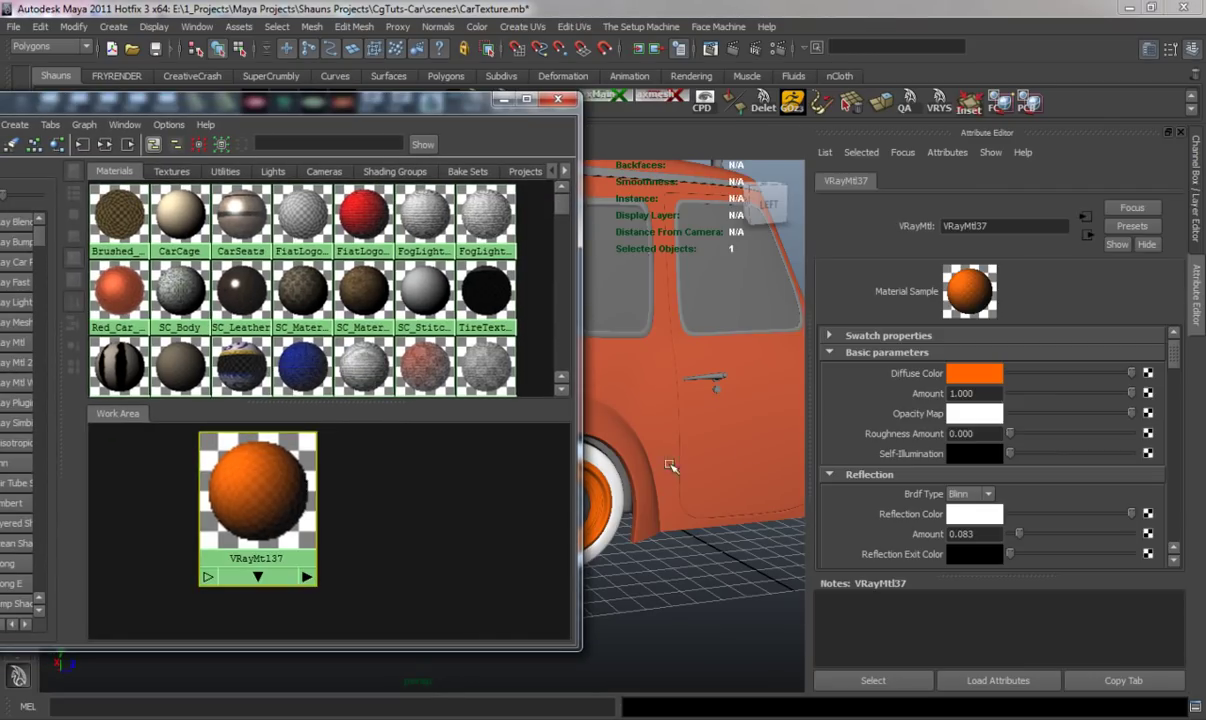
click(975, 373)
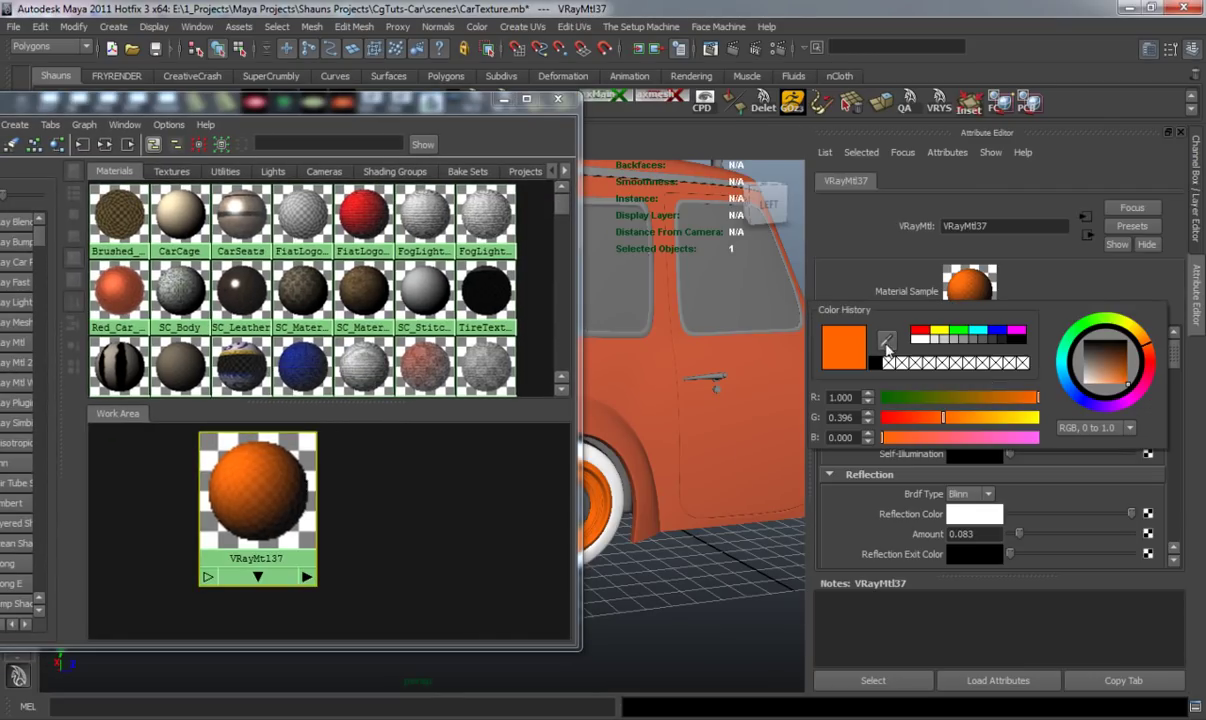
click(121, 287)
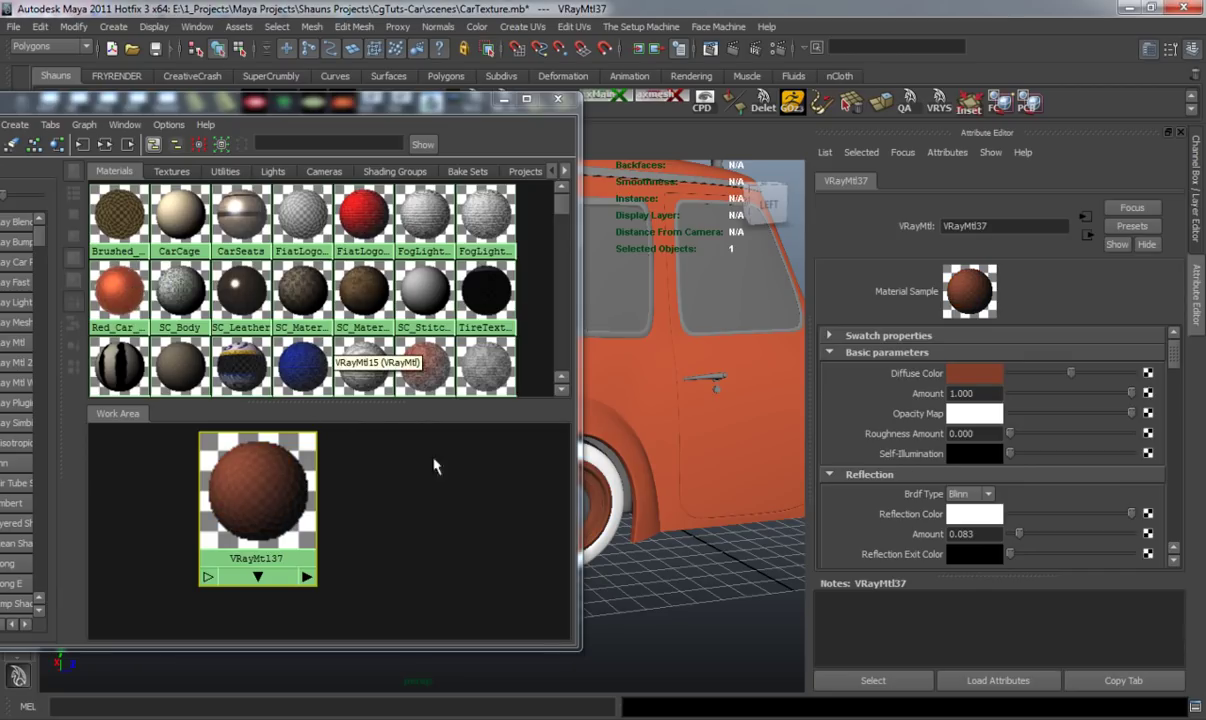
drag(447, 121, 322, 133)
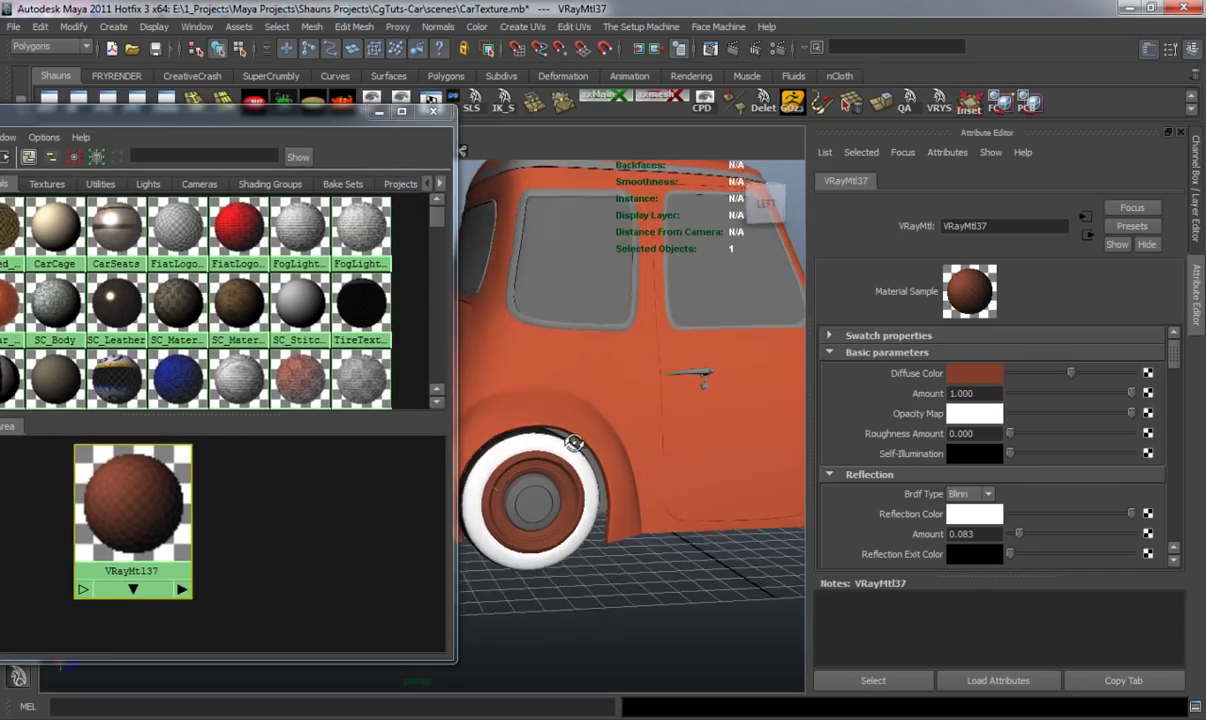
mouse_move(1073, 385)
mouse_down()
mouse_move(1105, 377)
mouse_move(1071, 377)
mouse_move(1105, 378)
mouse_move(1093, 384)
mouse_up()
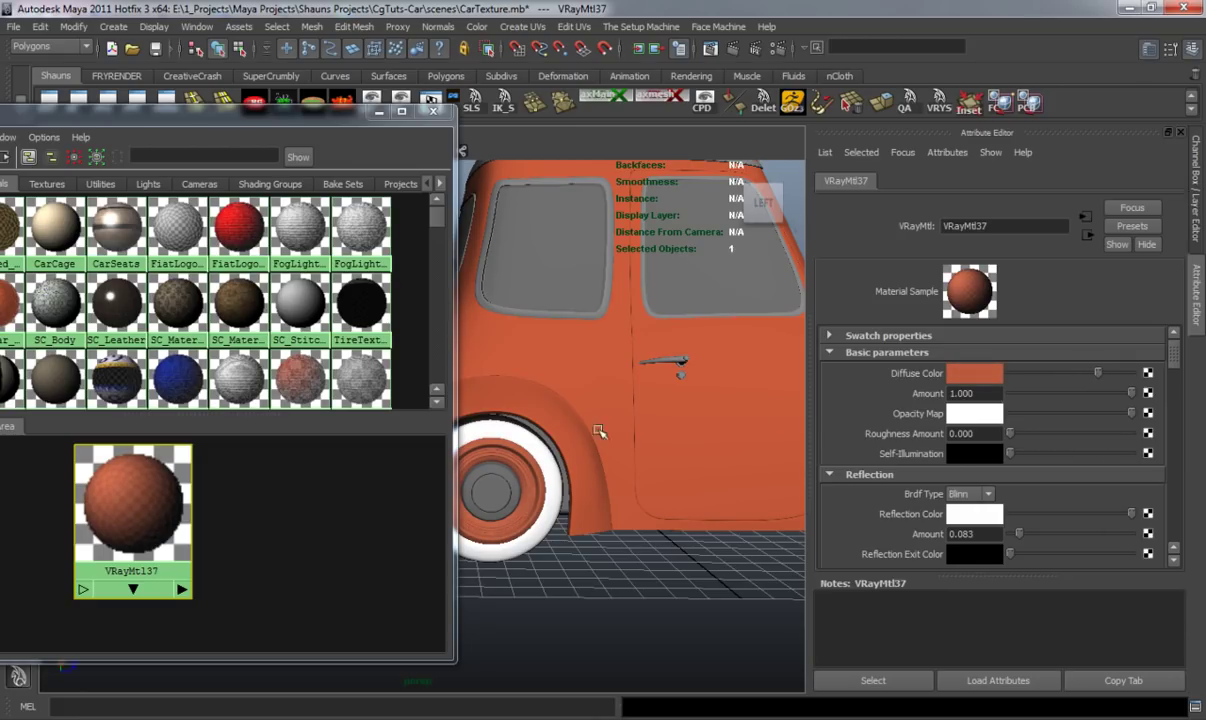
- Restore VRayMtl37's diffuse color to the orange from the color history, RGB 1.000, 0.396, 0.000
click(972, 373)
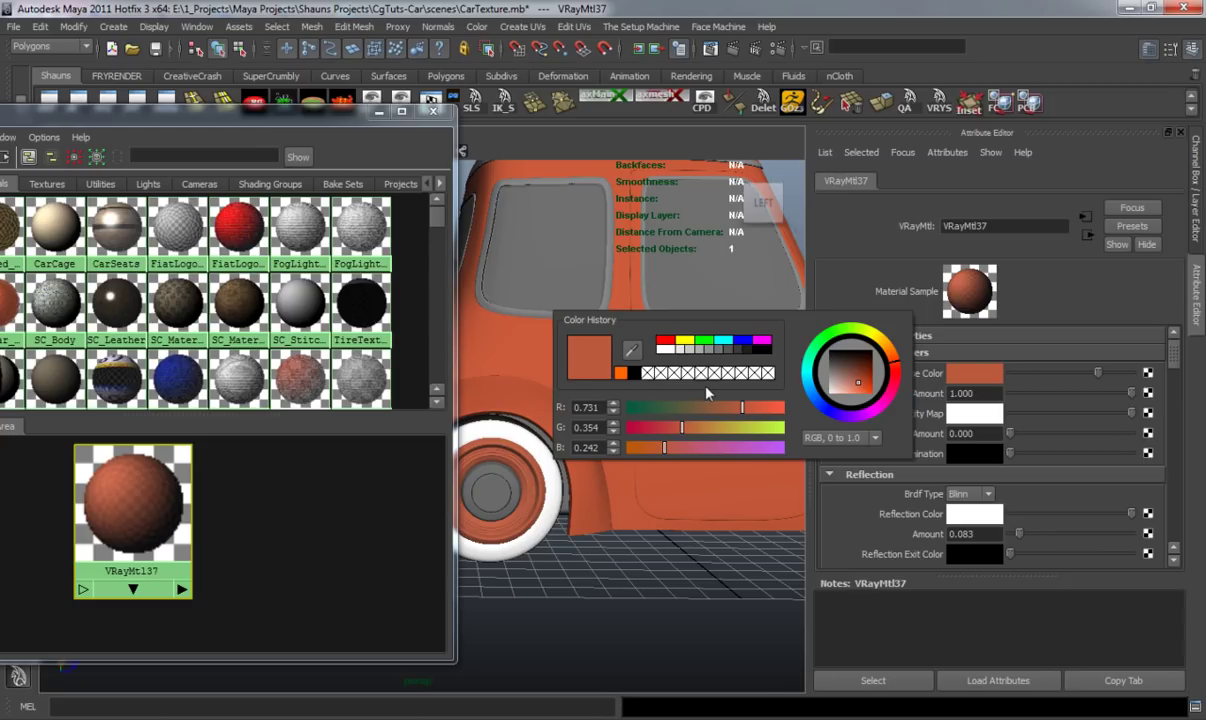
click(620, 373)
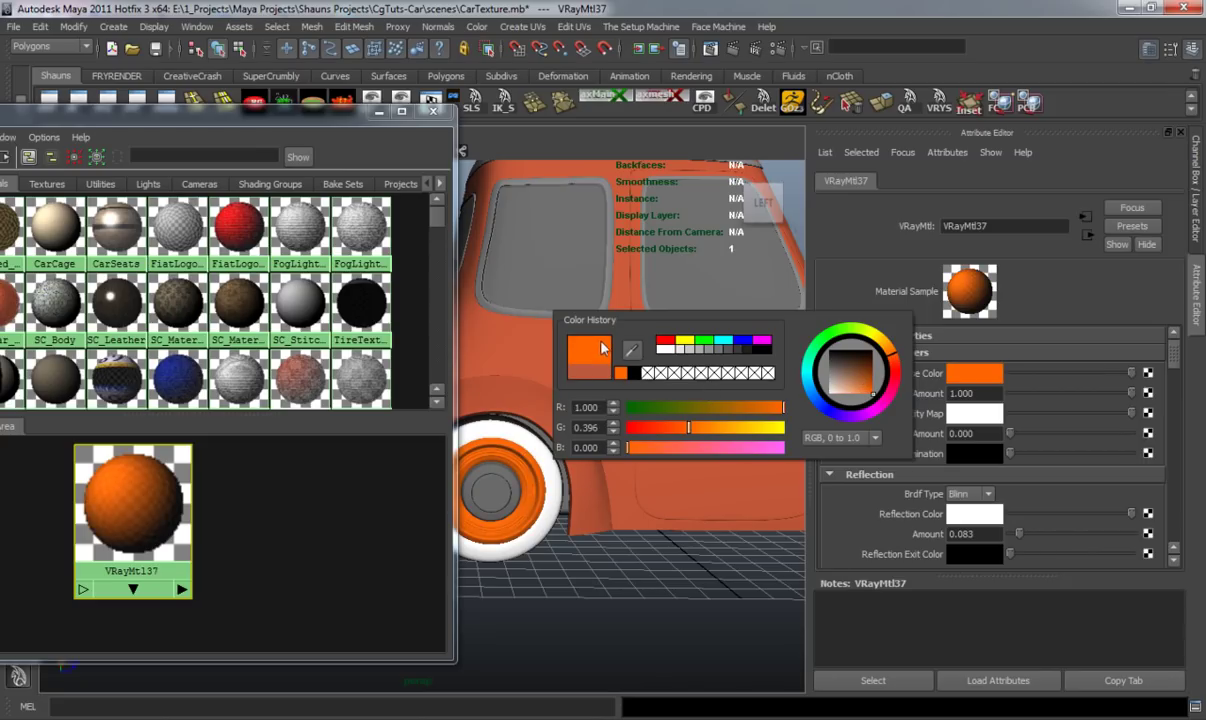
alt+drag(704, 540, 686, 515)
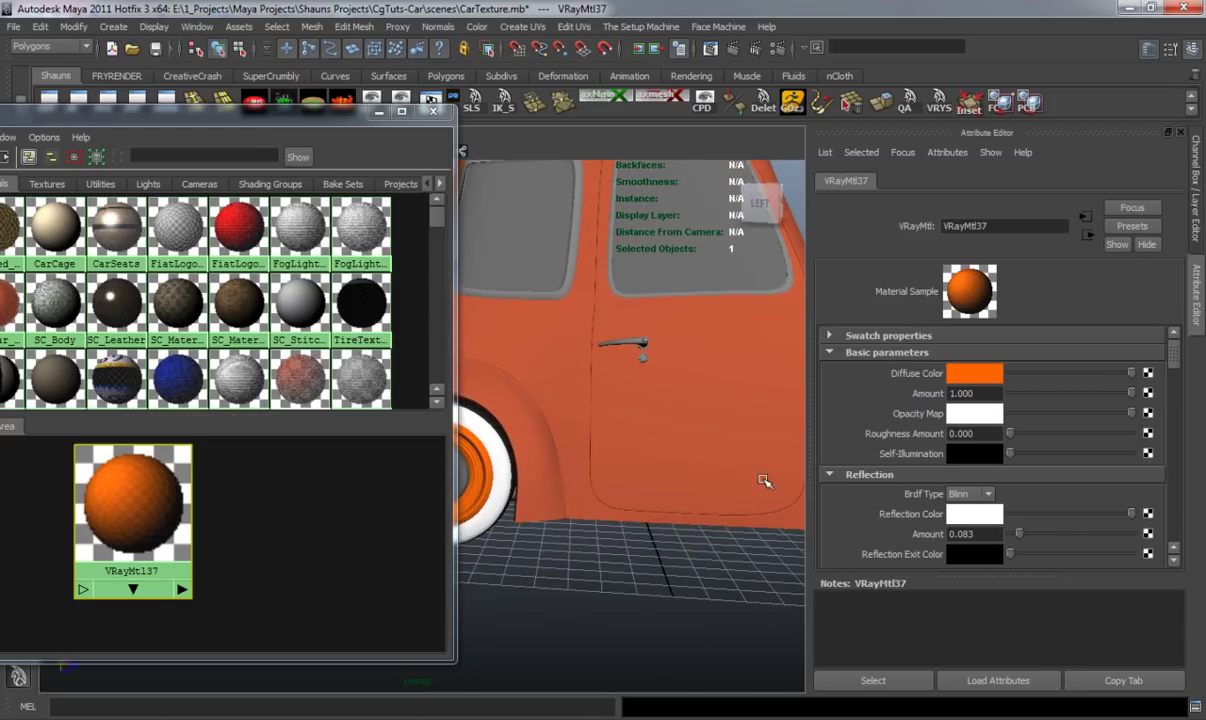
- Darken VRayMtl37's orange diffuse color slightly
alt+drag(764, 480, 800, 466)
drag(1134, 374, 1121, 375)
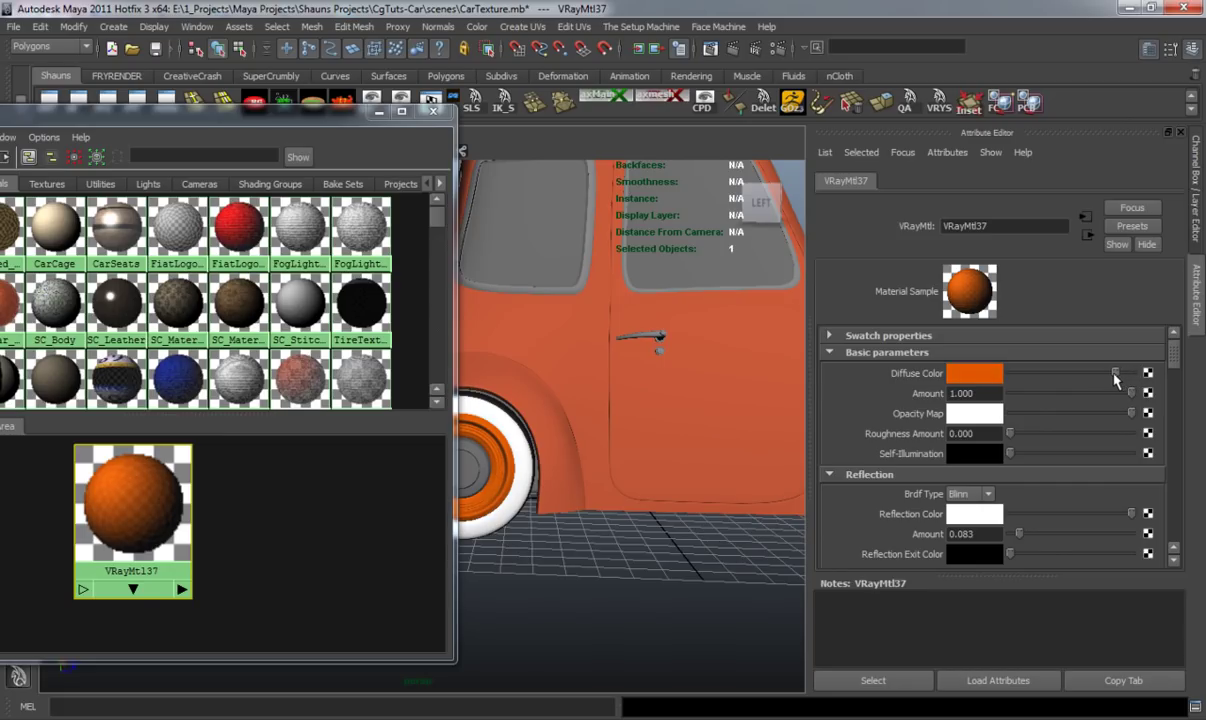
alt+drag(705, 470, 569, 491)
- Clear the Hypershade work area and create a new VRay Mtl material in it
drag(230, 108, 573, 62)
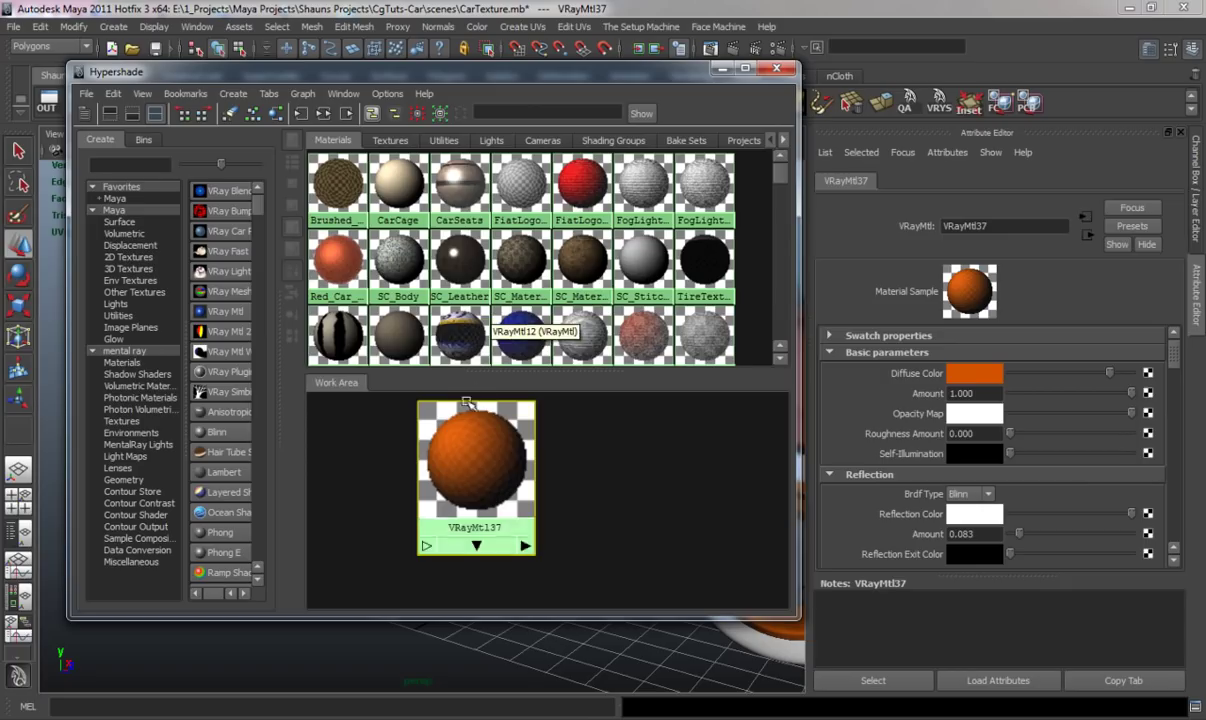
click(231, 114)
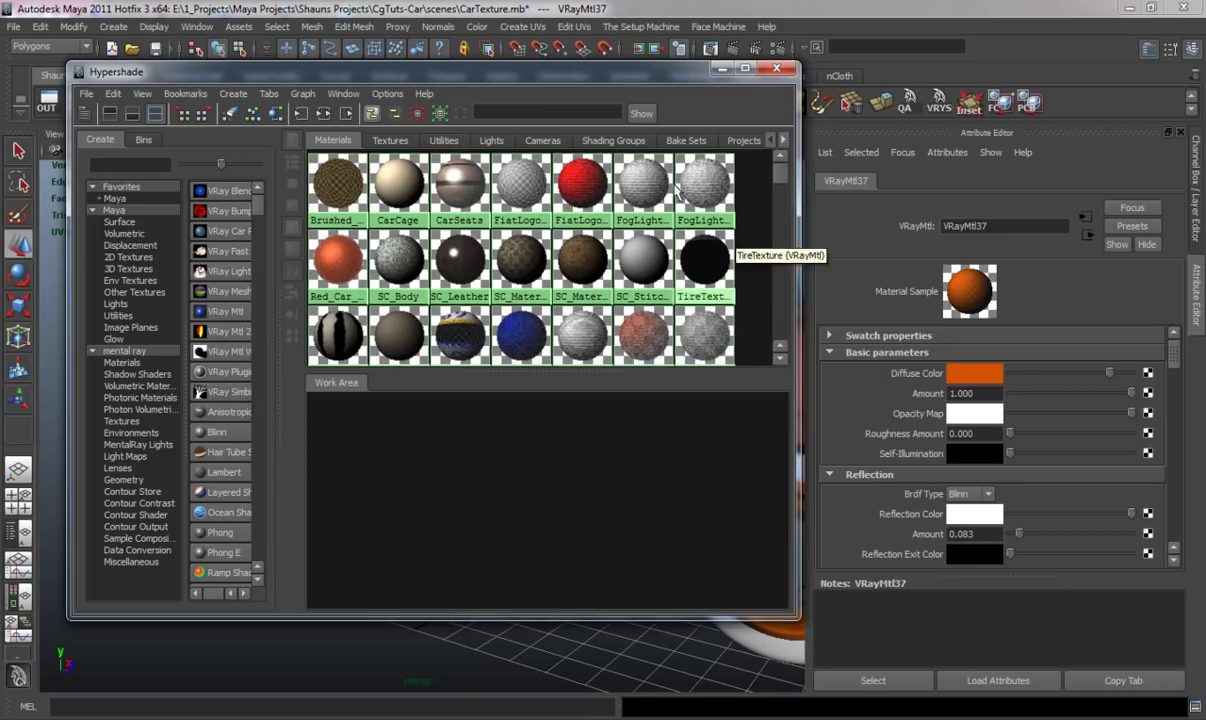
drag(576, 73, 1186, 123)
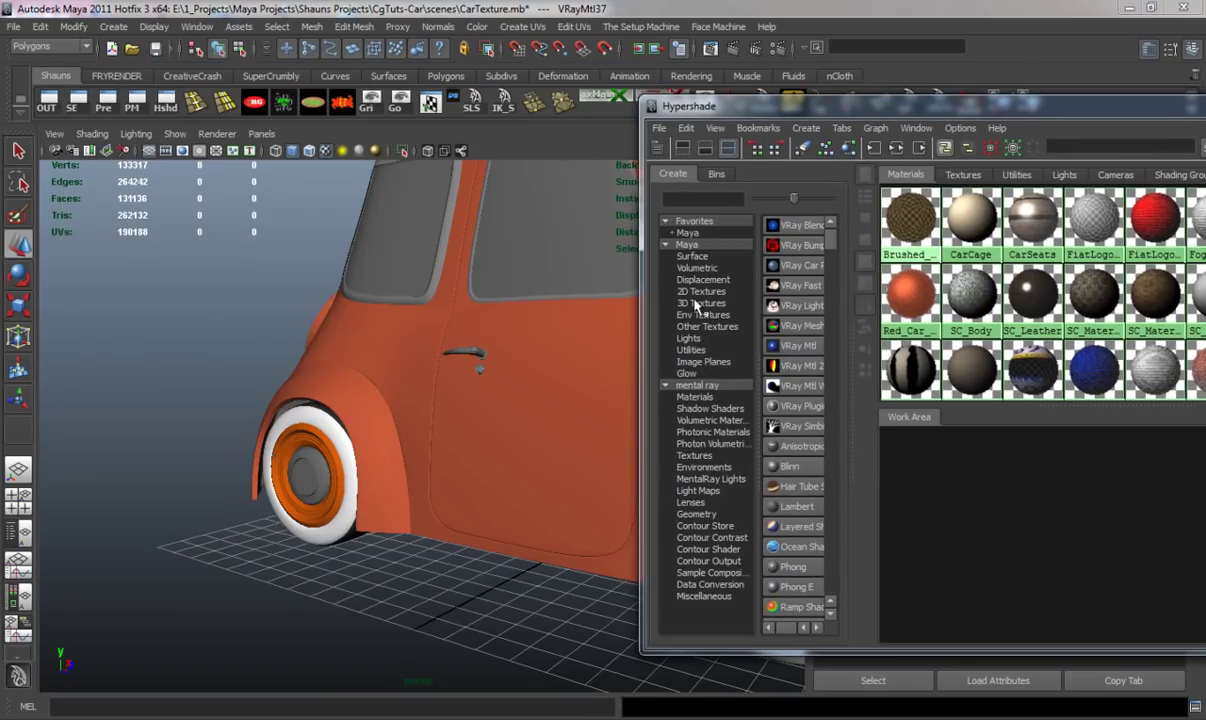
drag(899, 112, 422, 84)
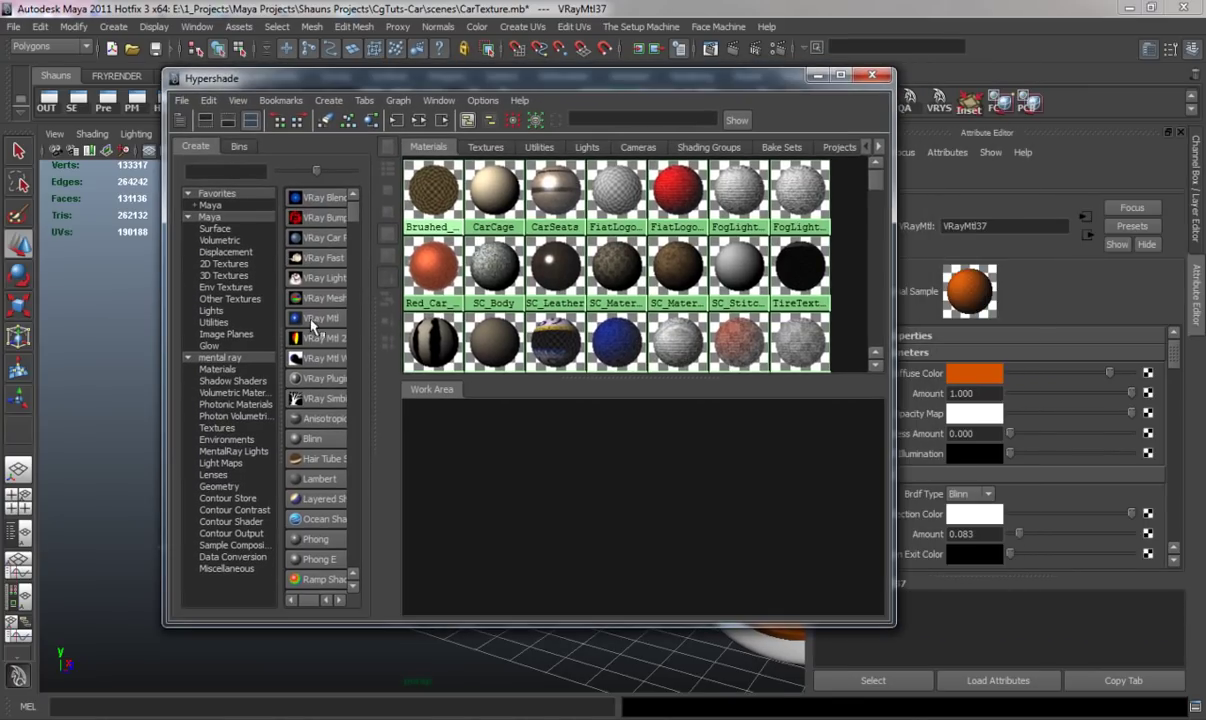
click(310, 317)
drag(446, 453, 555, 445)
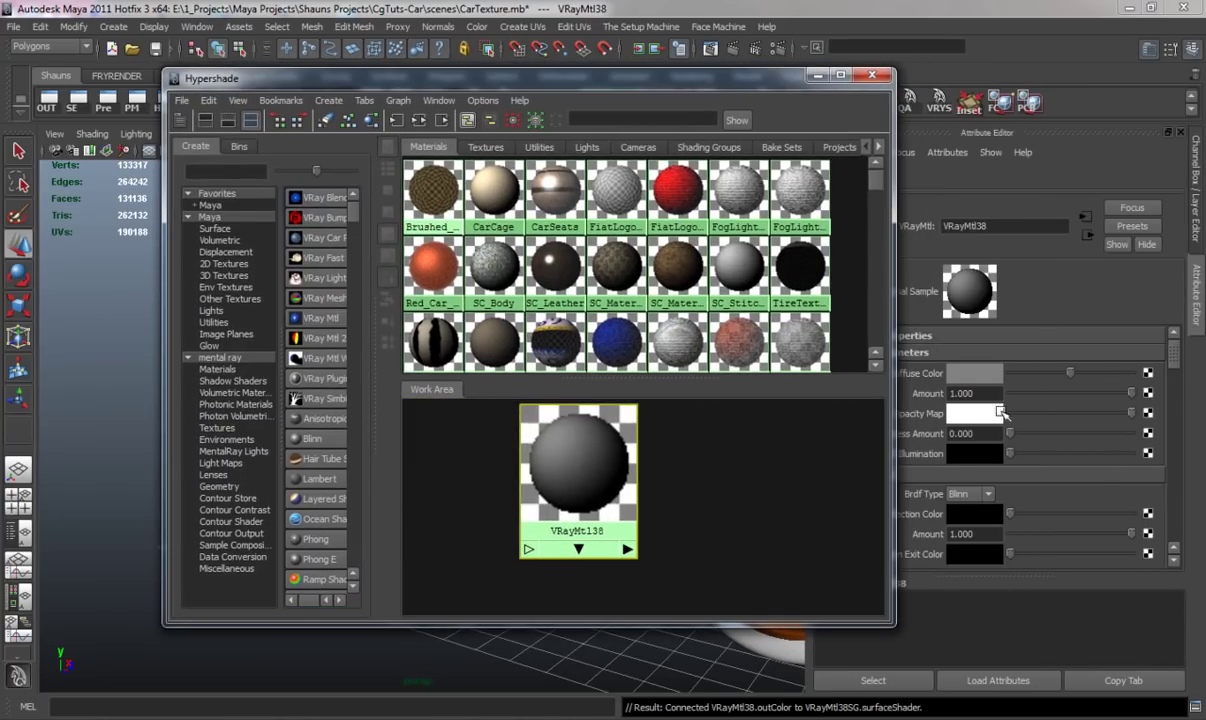
- Give VRayMtl38 a 0.214 dark gray diffuse and white reflection with amount 0.759, and rename it WheelNipples
drag(1063, 381, 1037, 377)
drag(1010, 514, 1124, 534)
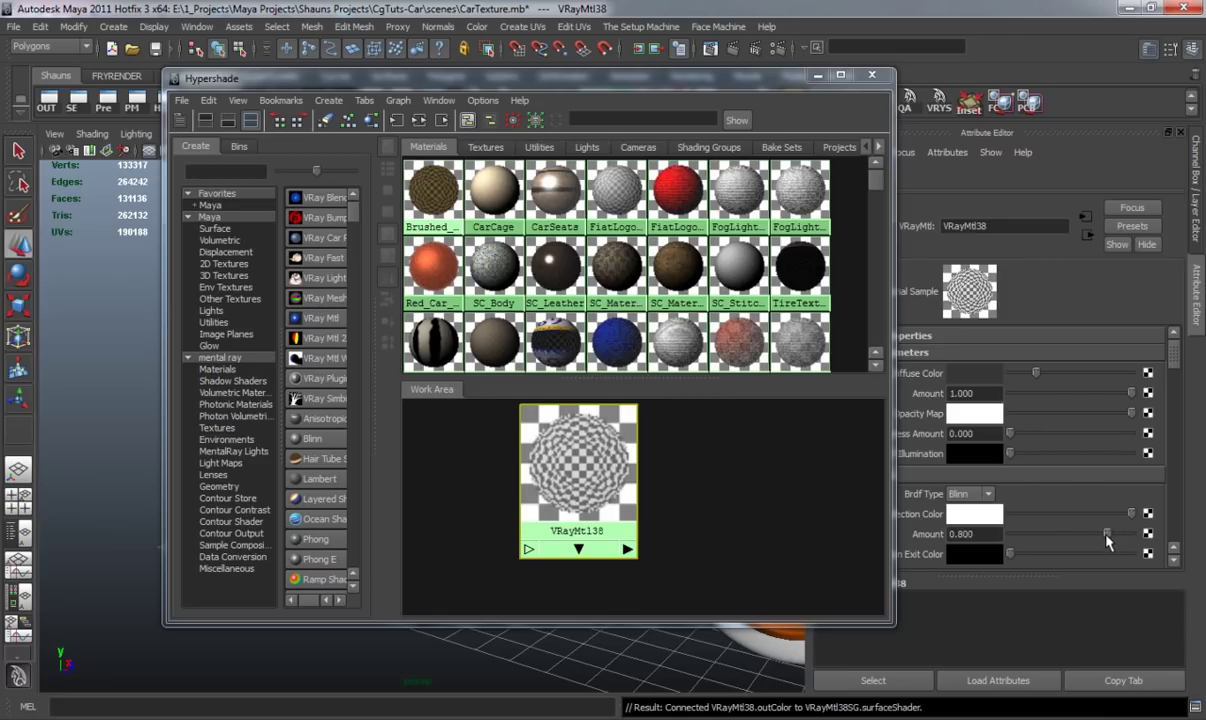
right_click(588, 460)
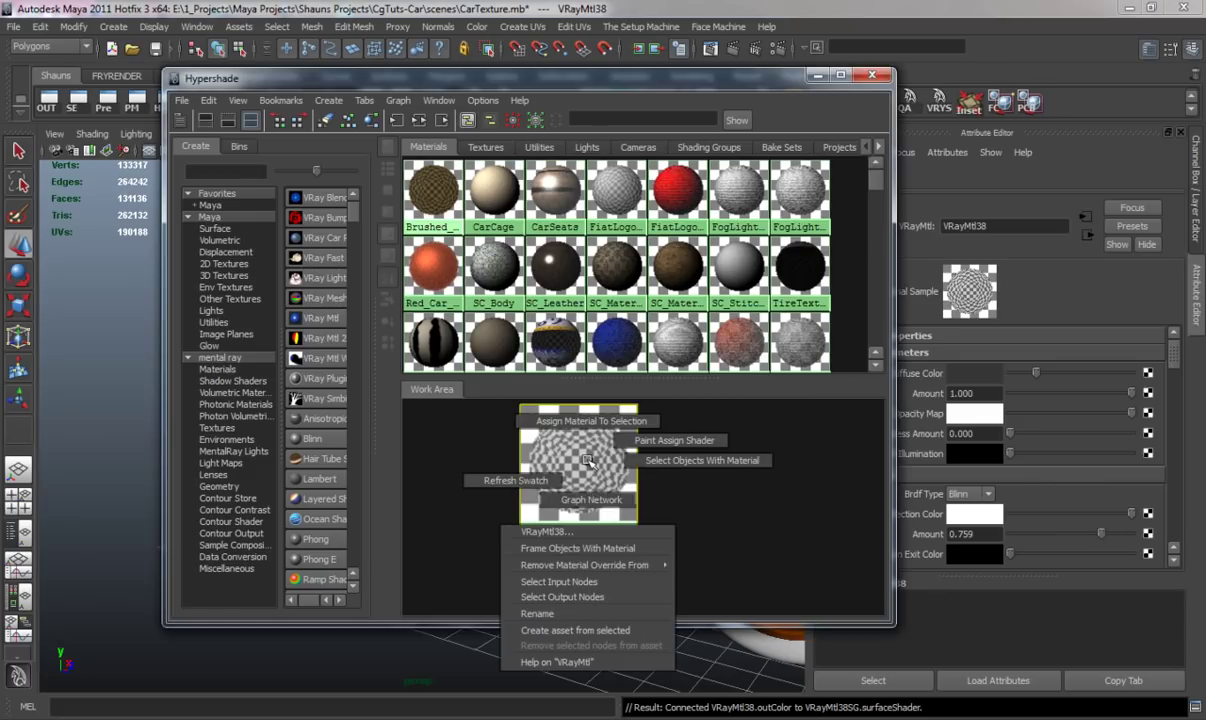
click(557, 614)
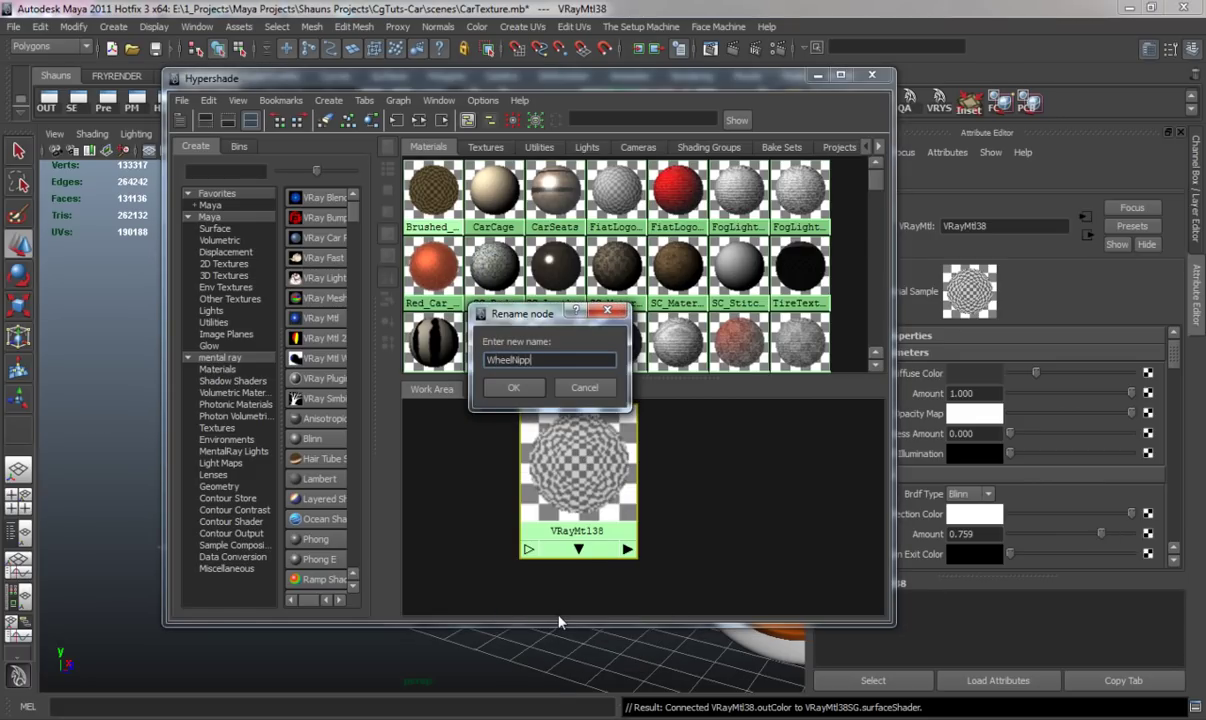
text(WheelNipples)
key(Return)
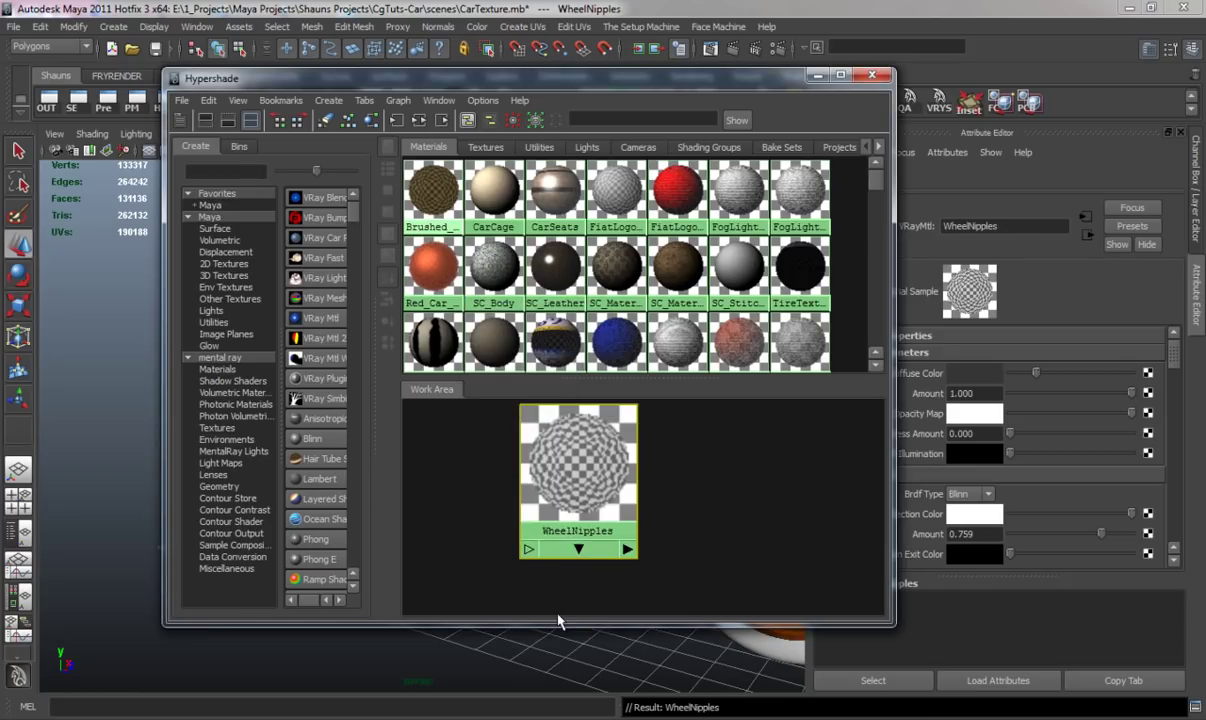
- Assign the WheelNipples material to the small valve stems on all four wheels
drag(603, 77, 205, 88)
click(1181, 132)
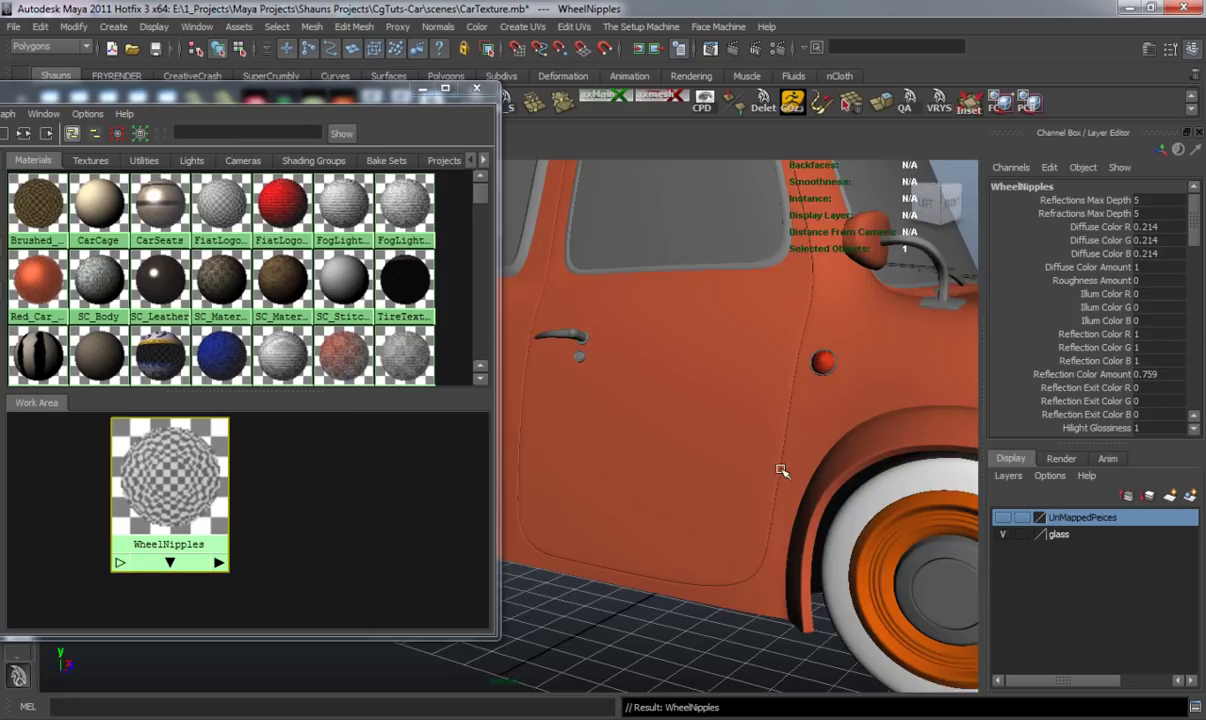
alt+middle_drag(782, 461, 638, 400)
alt+right_drag(638, 400, 664, 386)
alt+drag(662, 385, 703, 381)
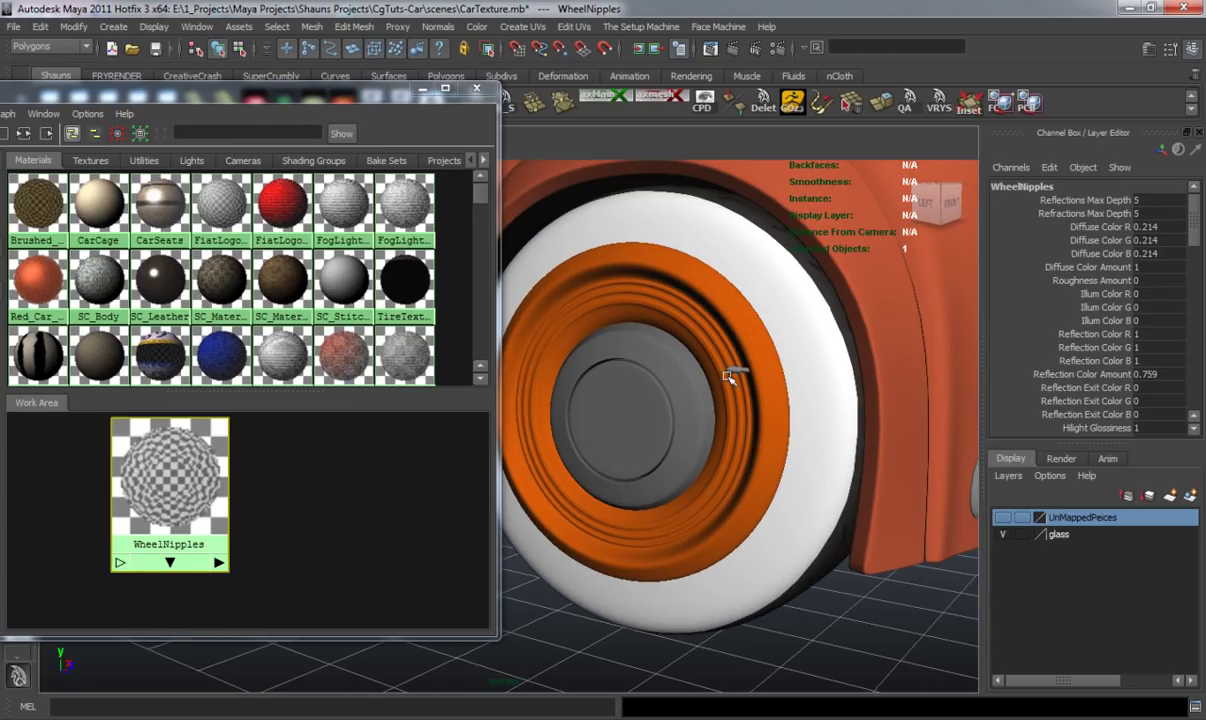
click(734, 371)
alt+drag(625, 455, 813, 469)
alt+right_drag(692, 468, 879, 486)
alt+middle_drag(879, 486, 691, 464)
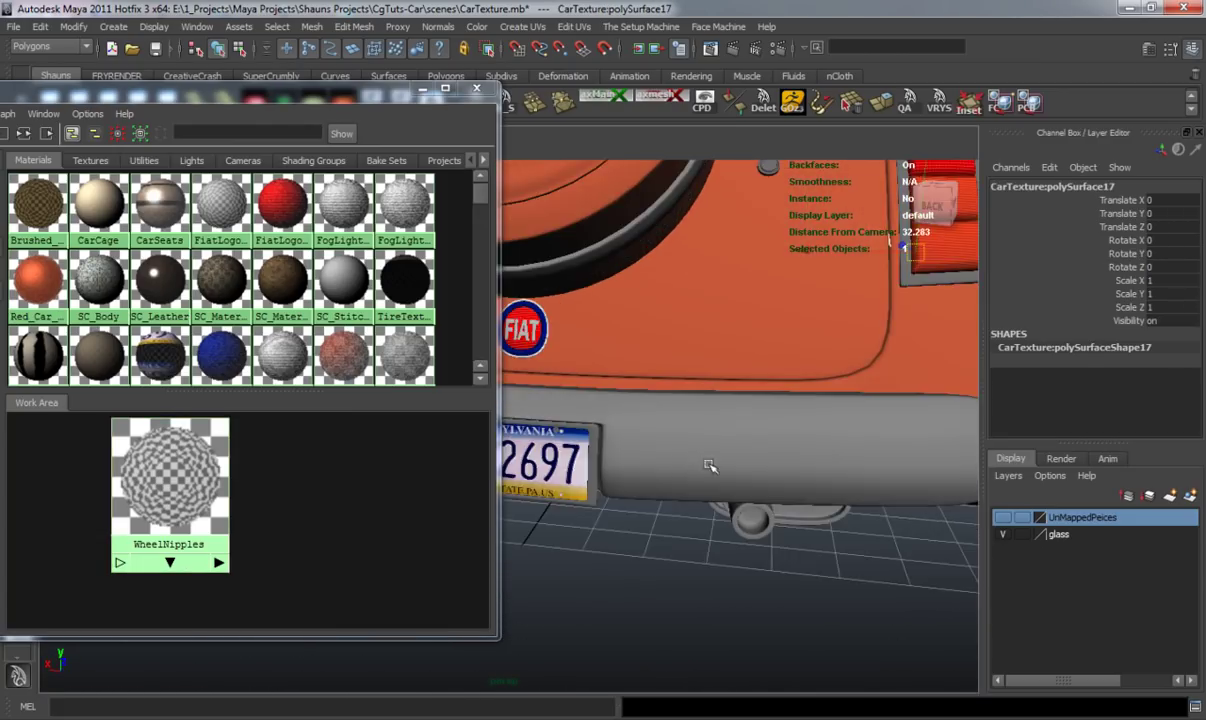
alt+drag(691, 464, 614, 463)
alt+middle_drag(738, 466, 681, 432)
shift+click(688, 417)
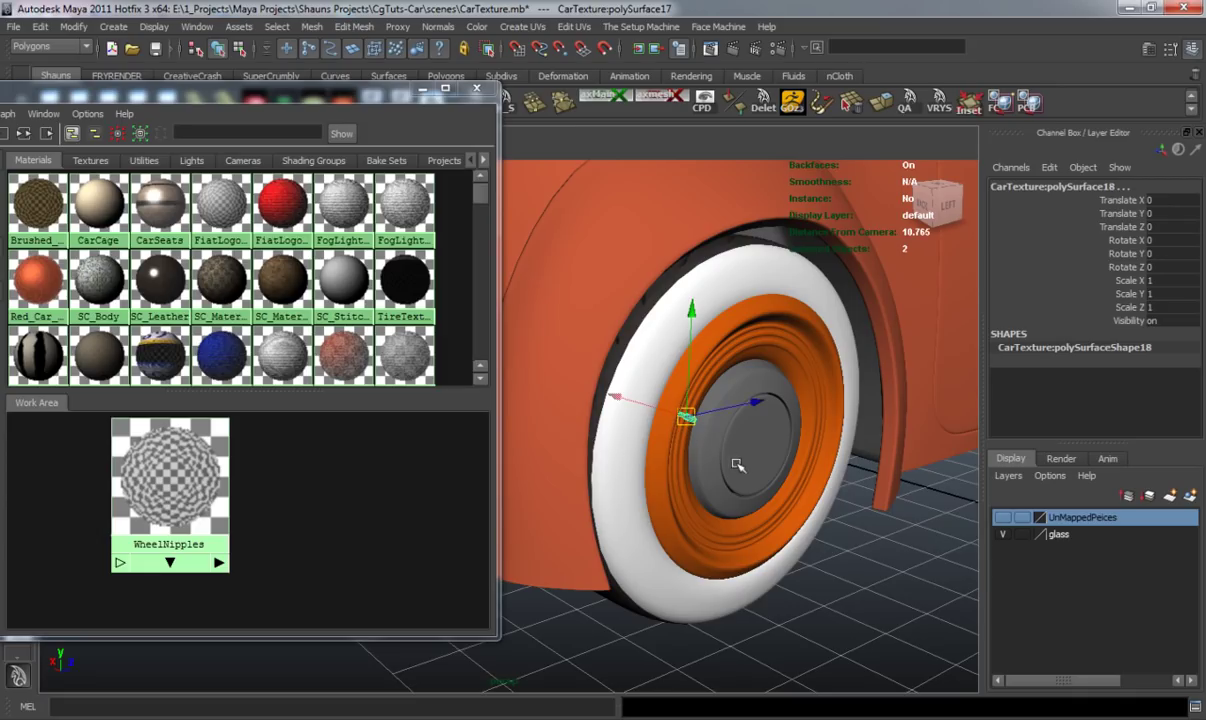
alt+drag(653, 485, 948, 488)
shift+click(668, 452)
alt+drag(668, 452, 766, 366)
alt+drag(703, 432, 668, 392)
shift+click(636, 364)
right_click(163, 452)
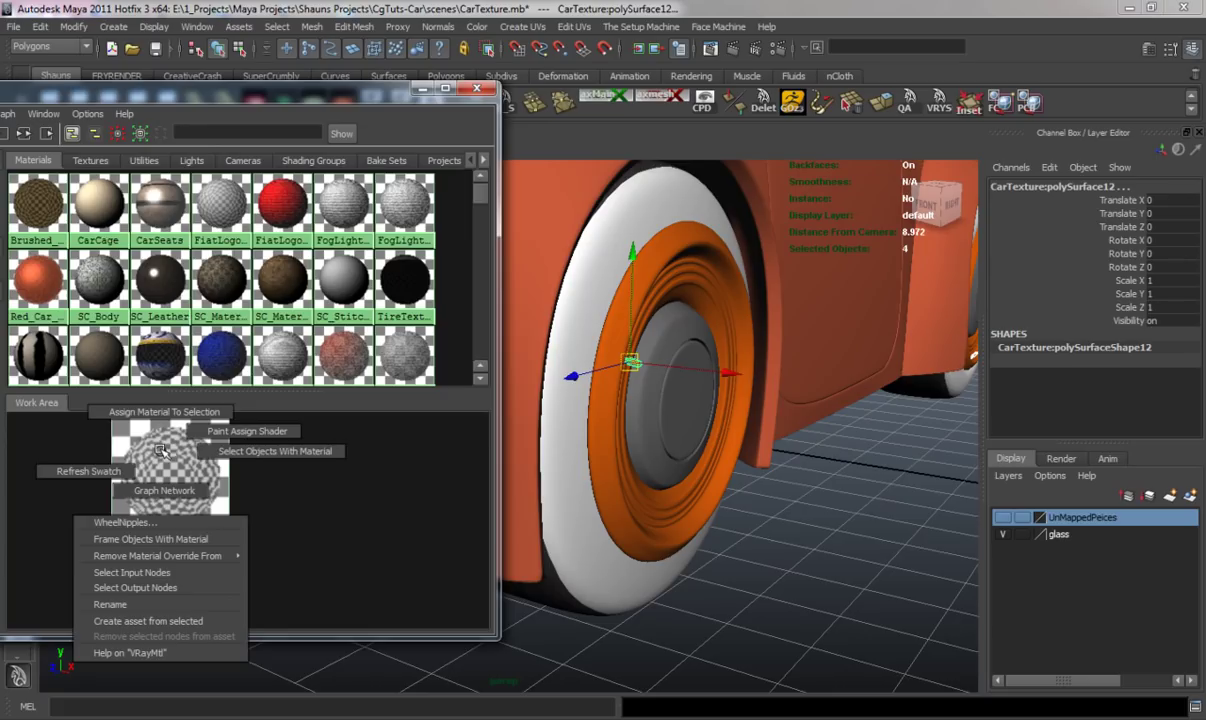
click(164, 411)
click(816, 552)
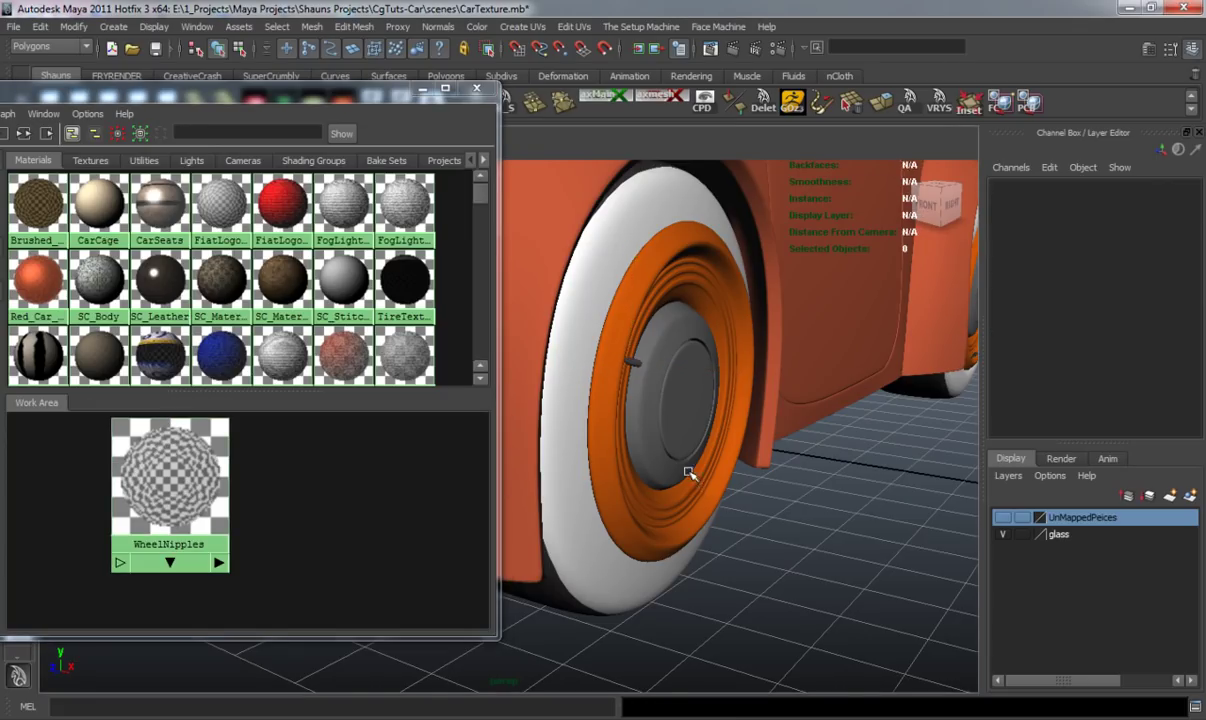
- Clear the Hypershade work area and create two new VRay Mtl materials for the car's glass
alt+right_drag(700, 487, 590, 465)
alt+middle_drag(590, 465, 778, 514)
alt+drag(778, 514, 660, 462)
drag(157, 91, 277, 106)
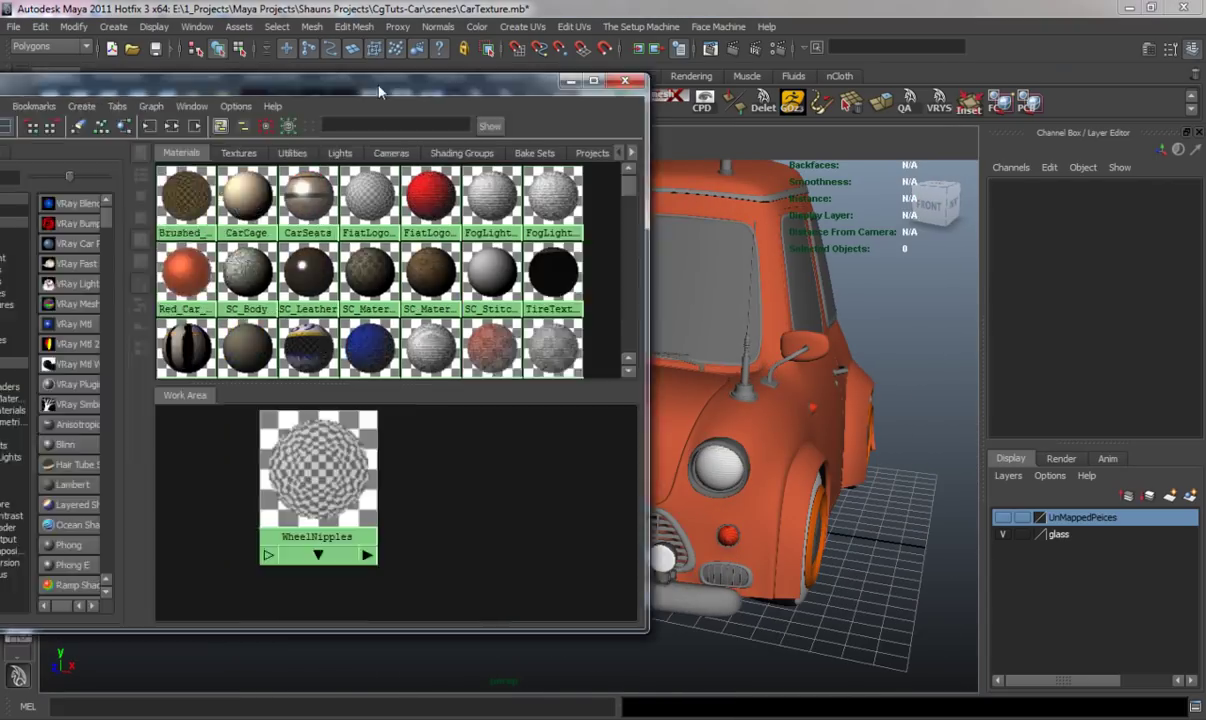
click(206, 108)
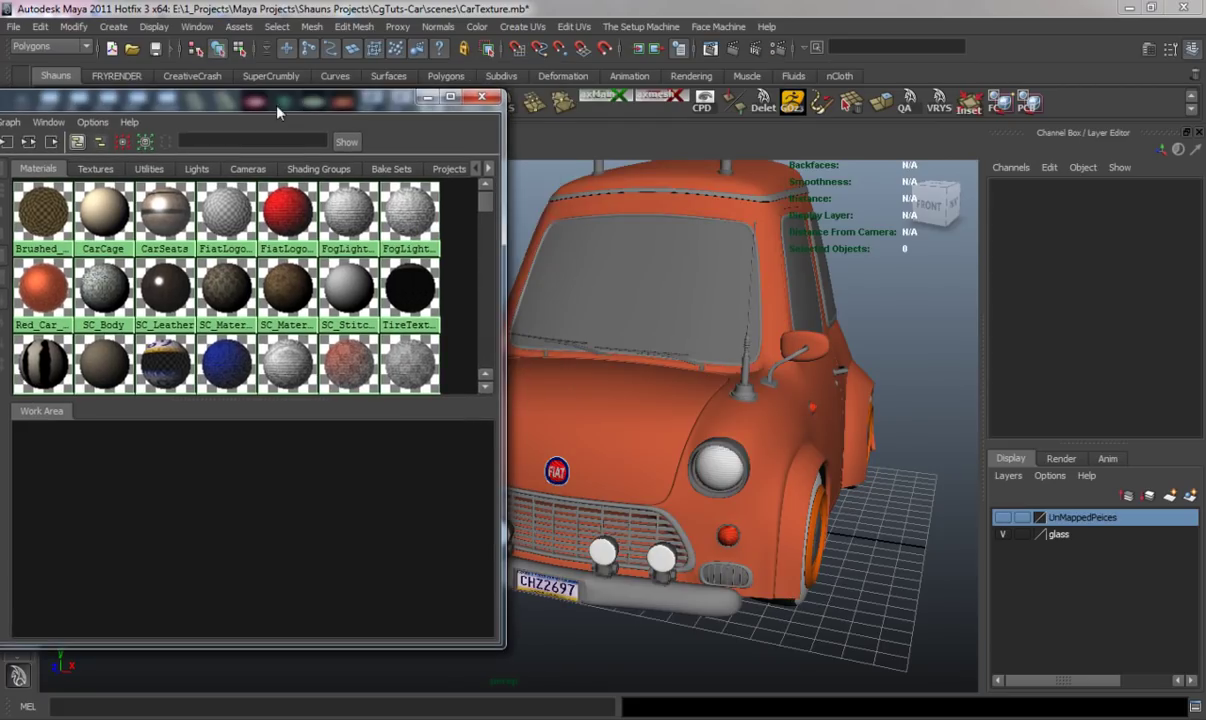
alt+drag(677, 307, 641, 343)
drag(290, 98, 569, 45)
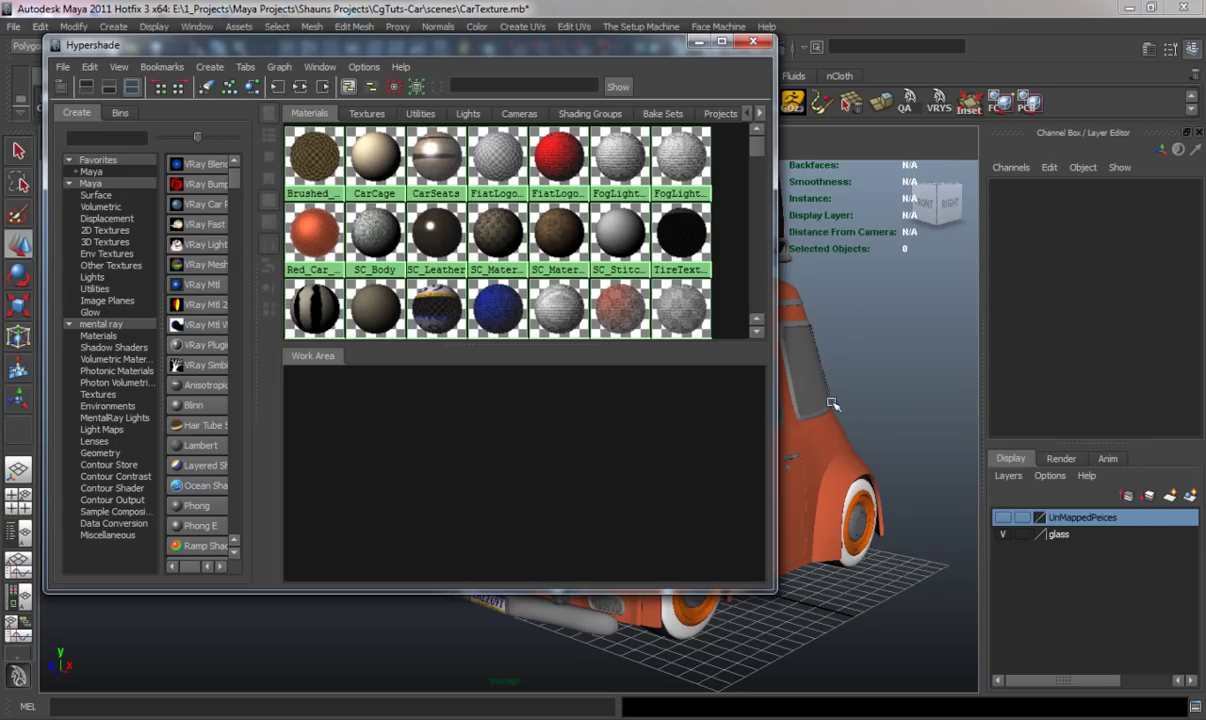
click(197, 286)
click(199, 284)
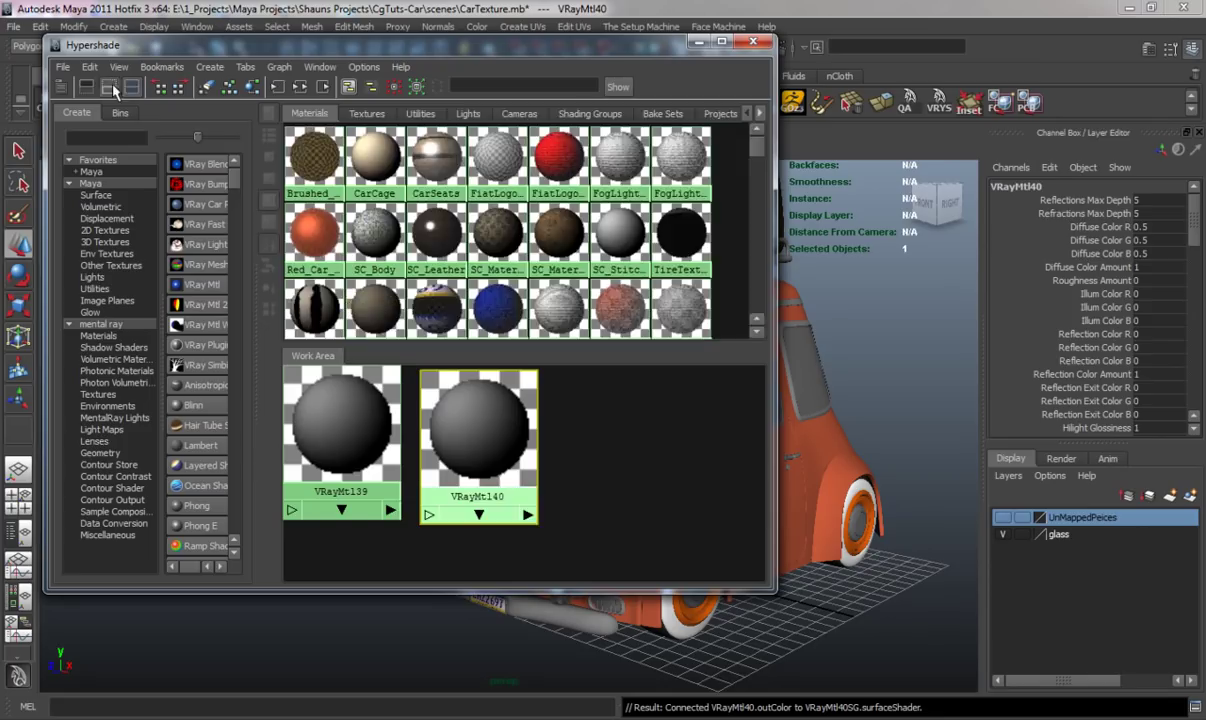
- Show only the work area in the Hypershade and narrow its window so the front of the car stays visible
click(110, 87)
drag(295, 44, 94, 100)
alt+drag(612, 410, 750, 458)
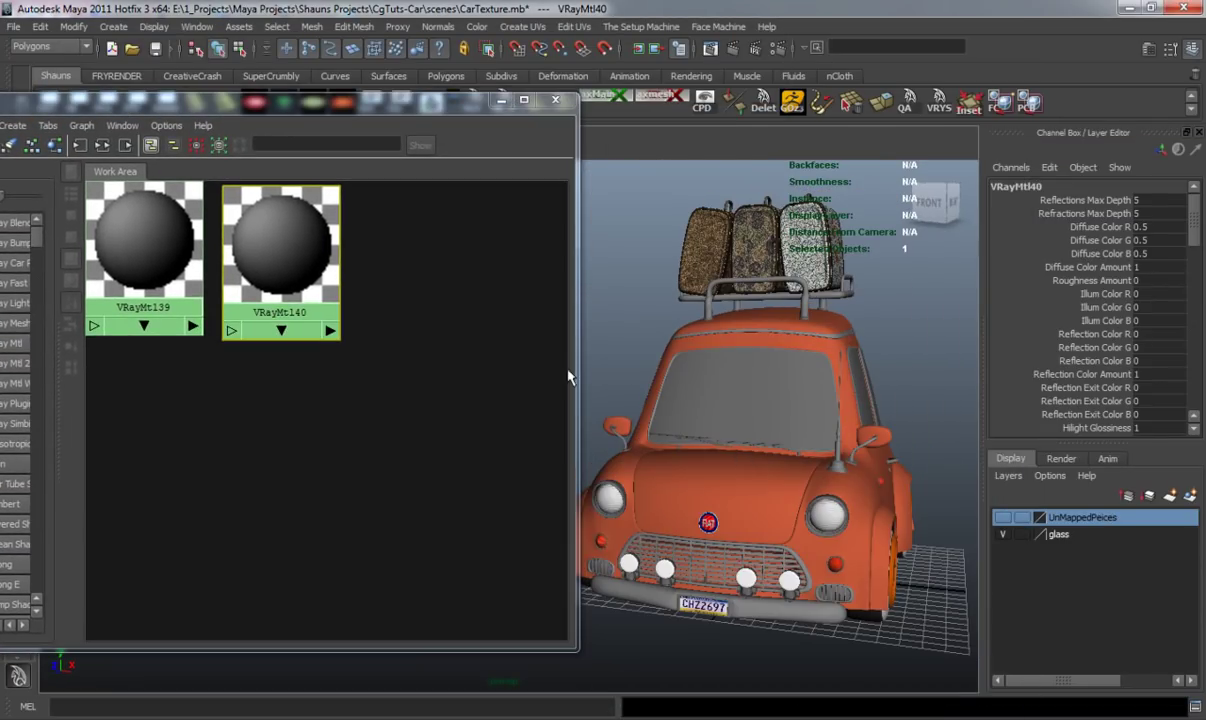
drag(576, 372, 408, 372)
drag(172, 100, 290, 111)
- Rename VRayMtl39 as WindhsieldGlass and VRayMtl40 as SideGlass
click(226, 258)
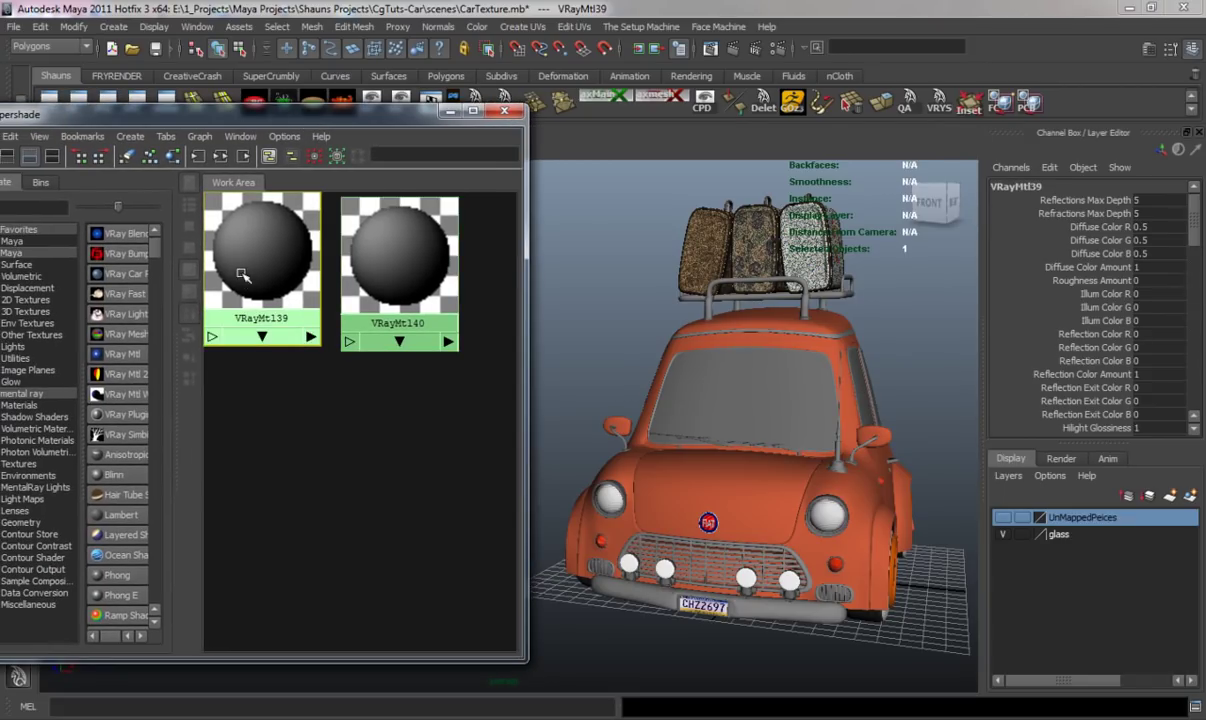
right_click(243, 281)
click(236, 400)
text(WindshieldGlass)
click(251, 427)
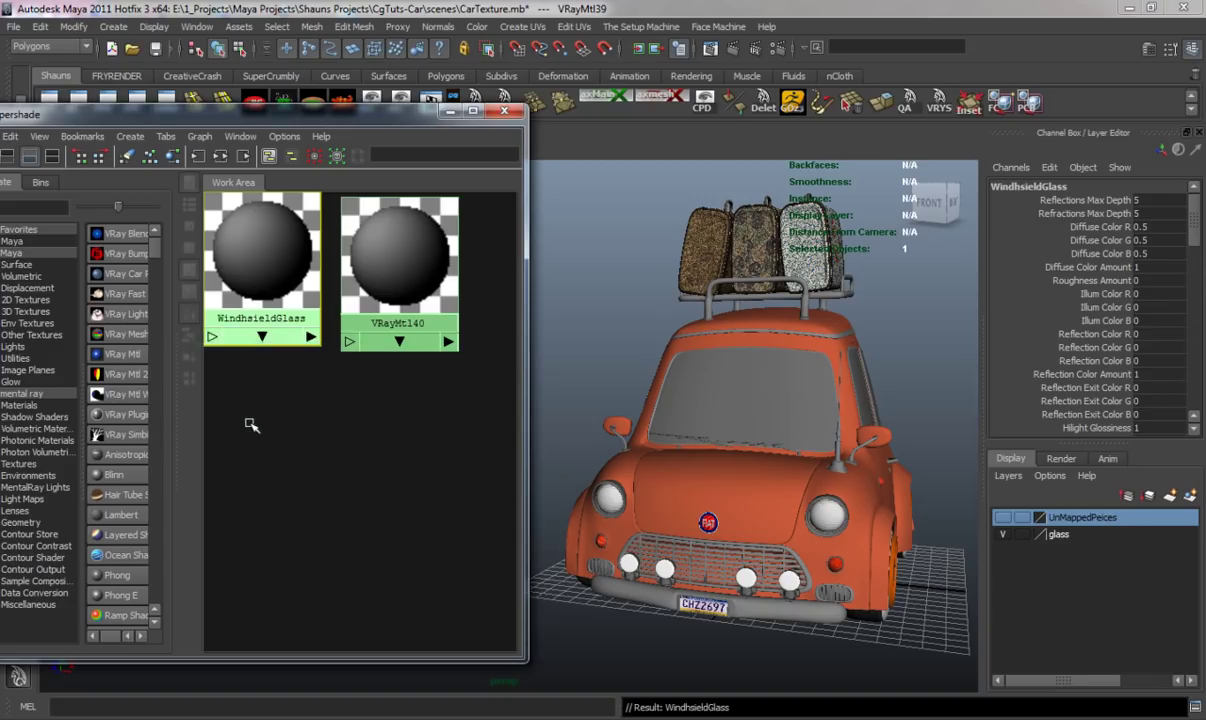
right_click(379, 287)
click(363, 431)
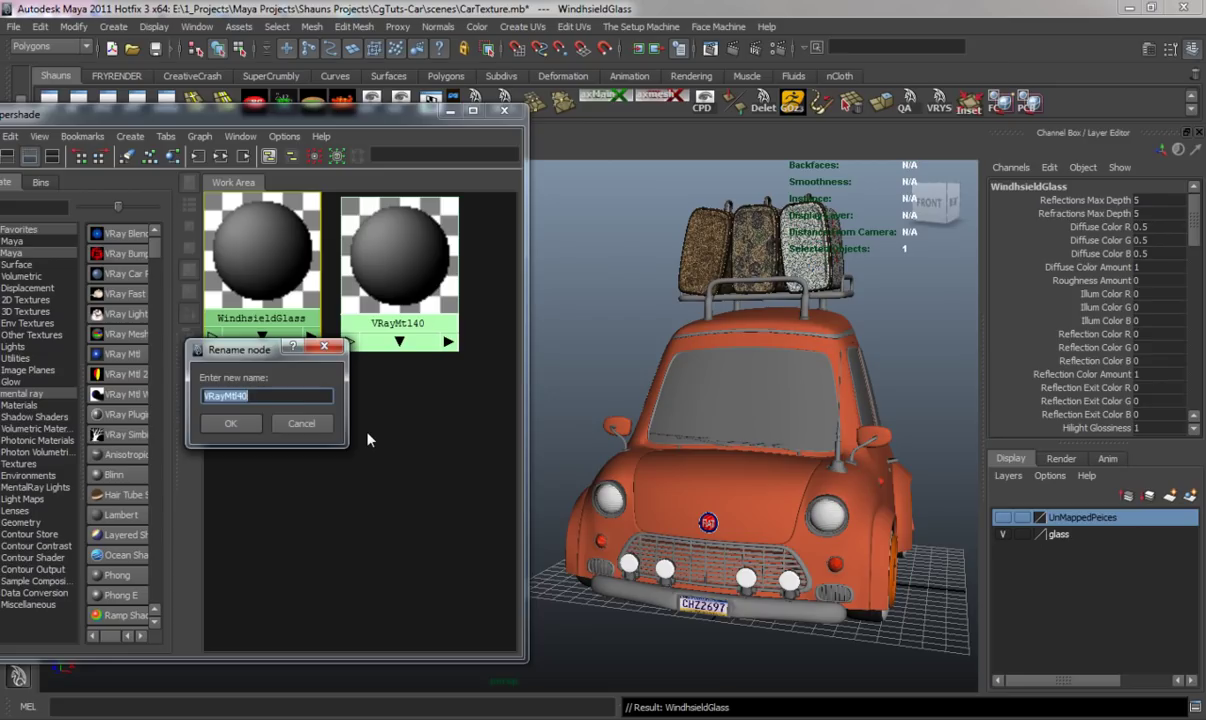
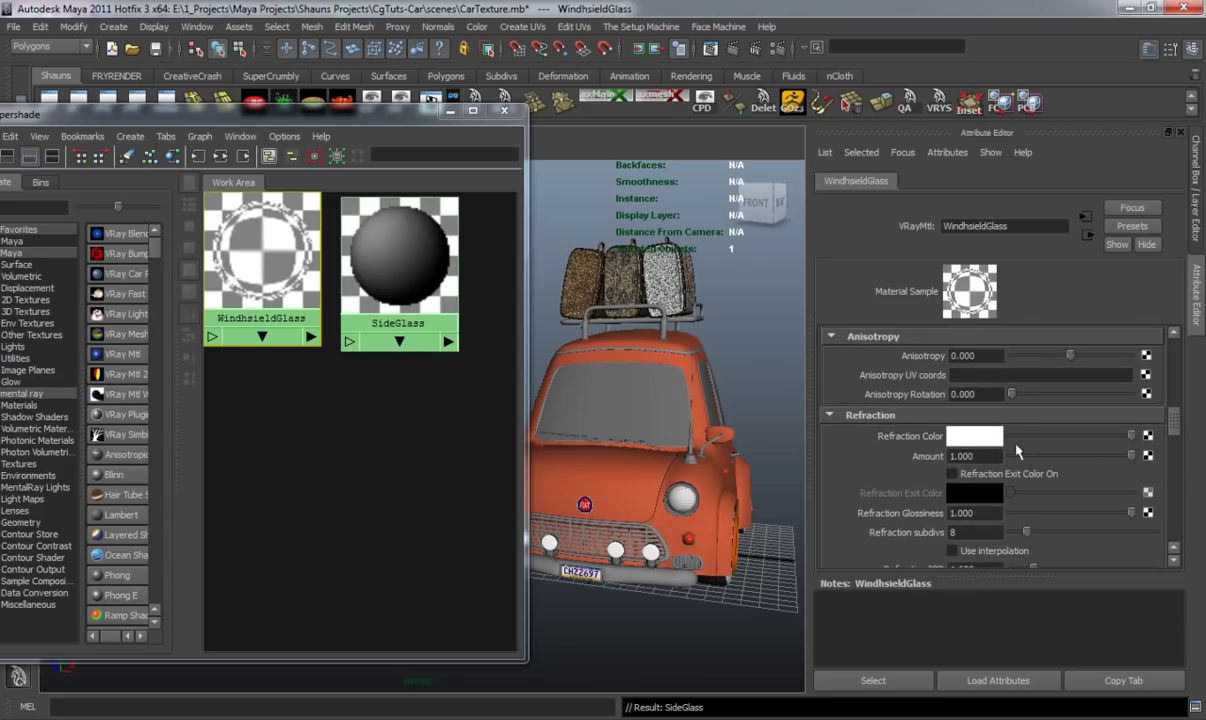
- Set WindhsieldGlass's reflection color to white and its reflection amount to 0.179
drag(1174, 421, 1176, 357)
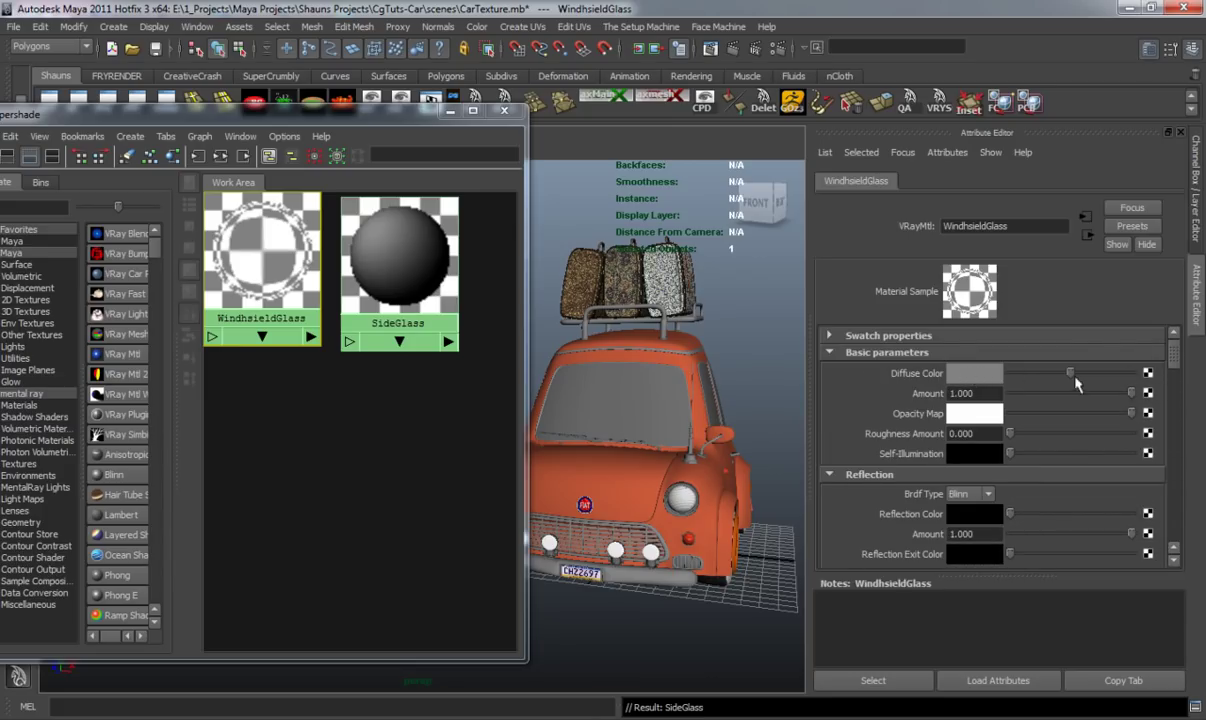
scroll(1176, 360, down, 3)
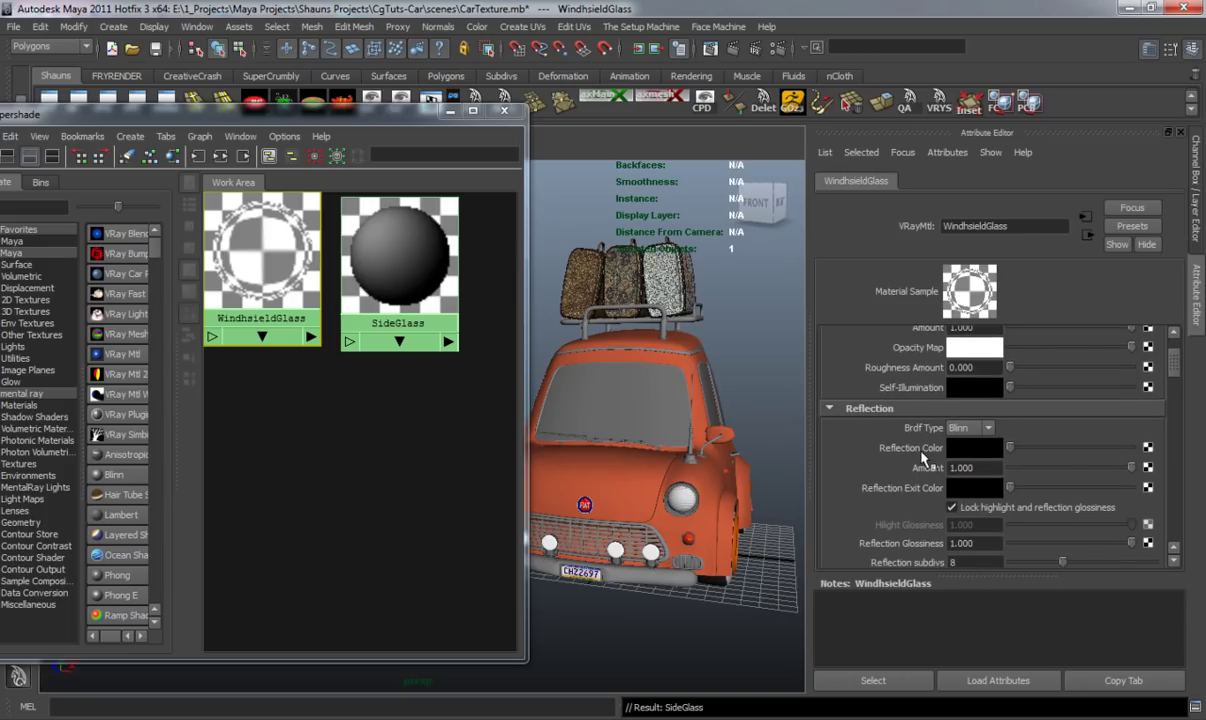
drag(1010, 447, 1131, 447)
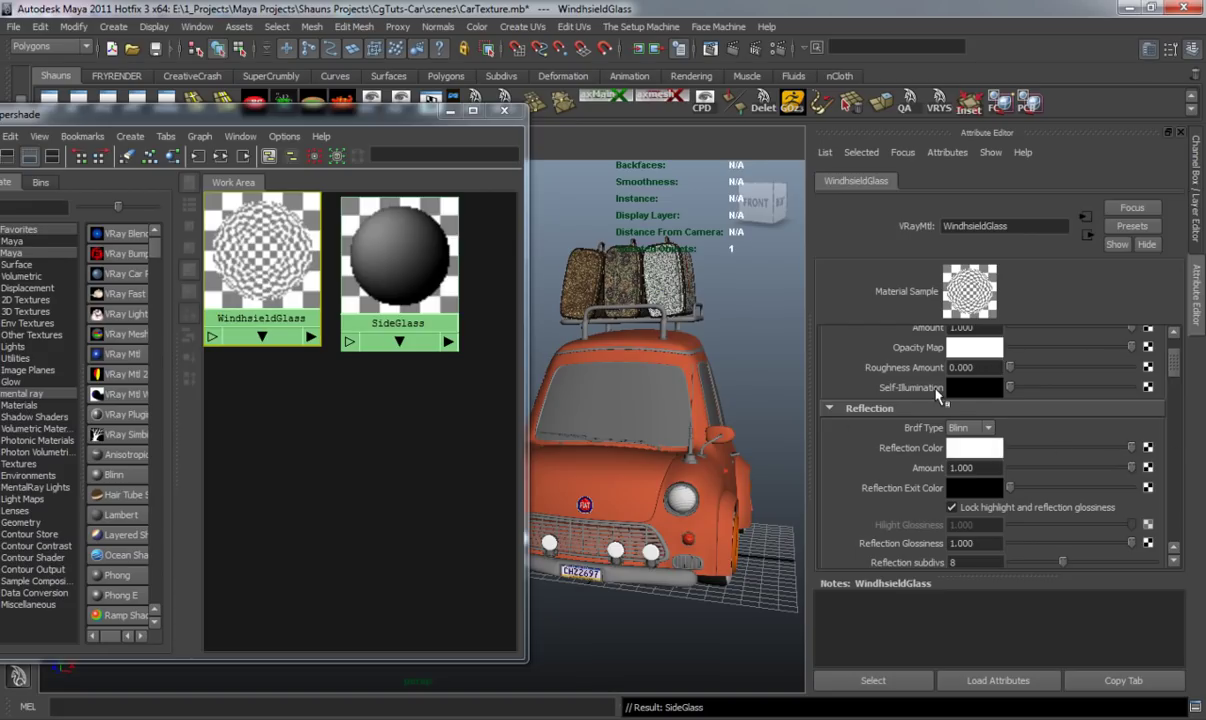
drag(1131, 470, 1031, 475)
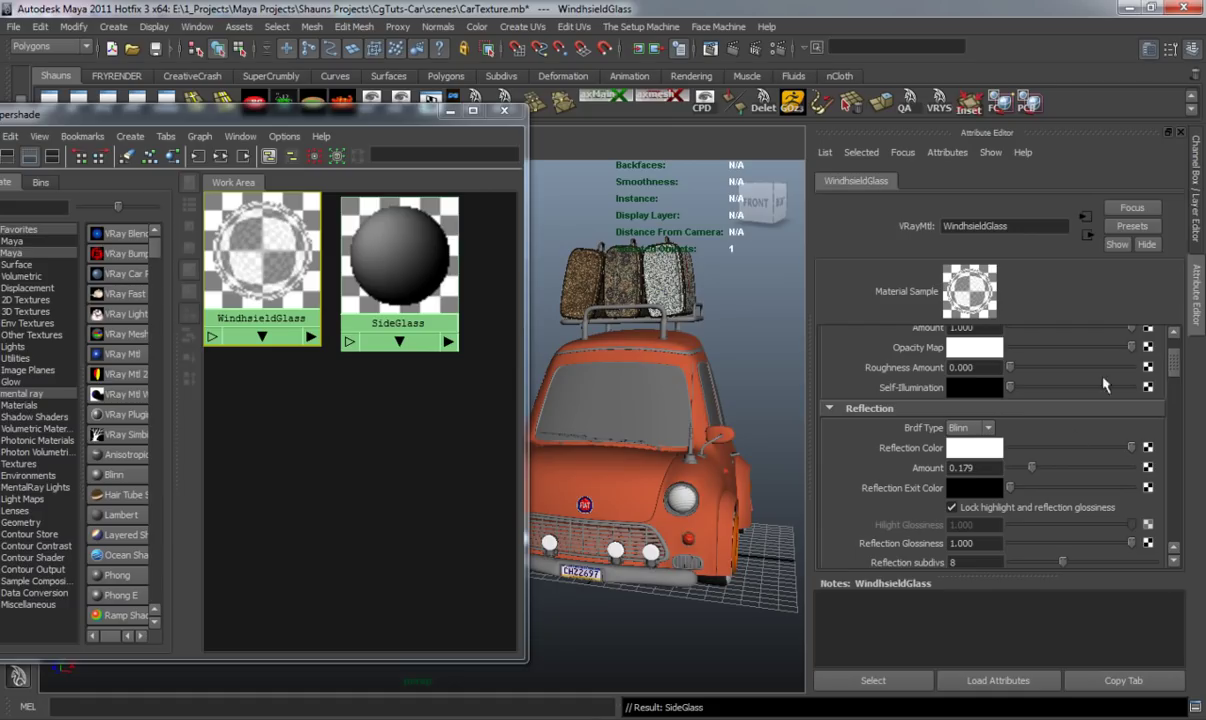
- Tint WindhsieldGlass's refraction color pale blue, using HSV hue 240, saturation 0.107 and value 1.000
drag(1175, 367, 1174, 432)
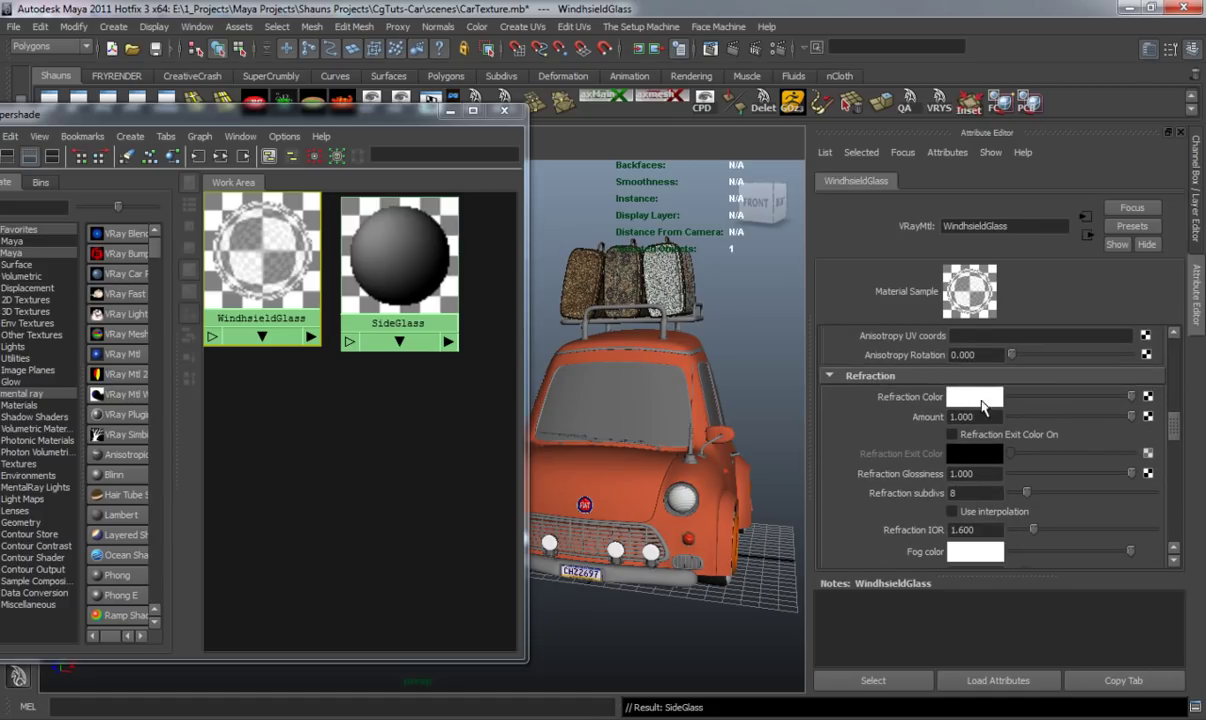
click(975, 397)
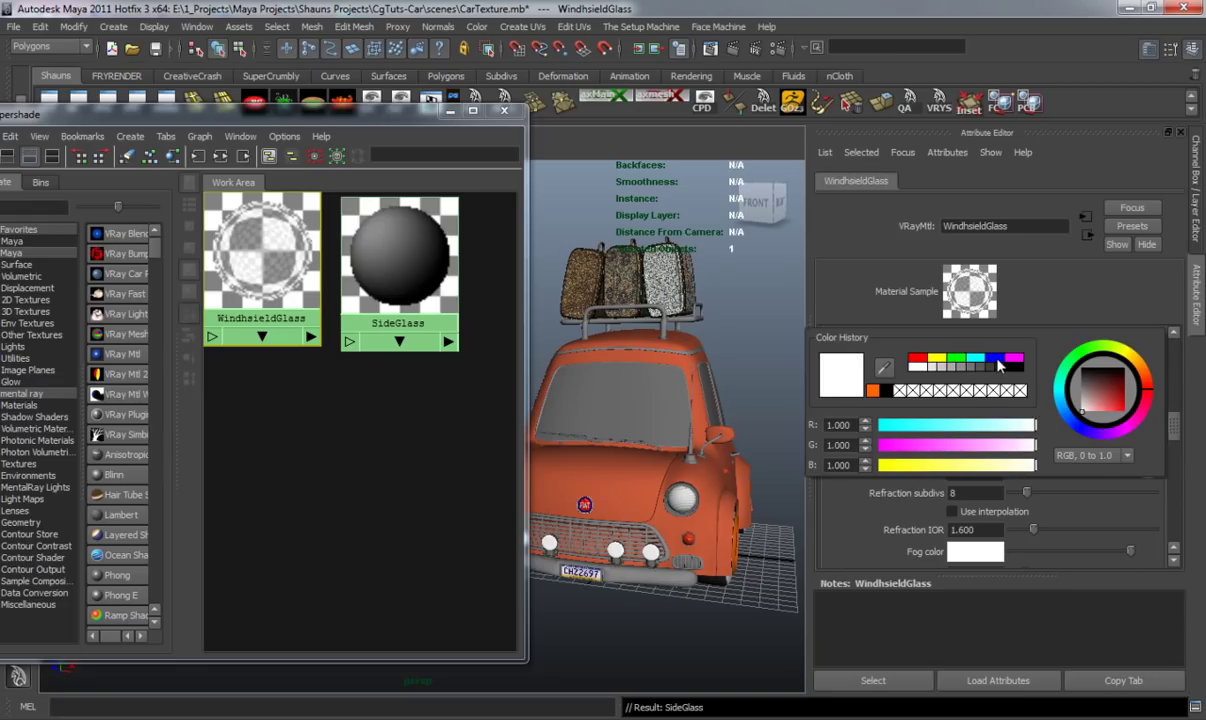
click(998, 360)
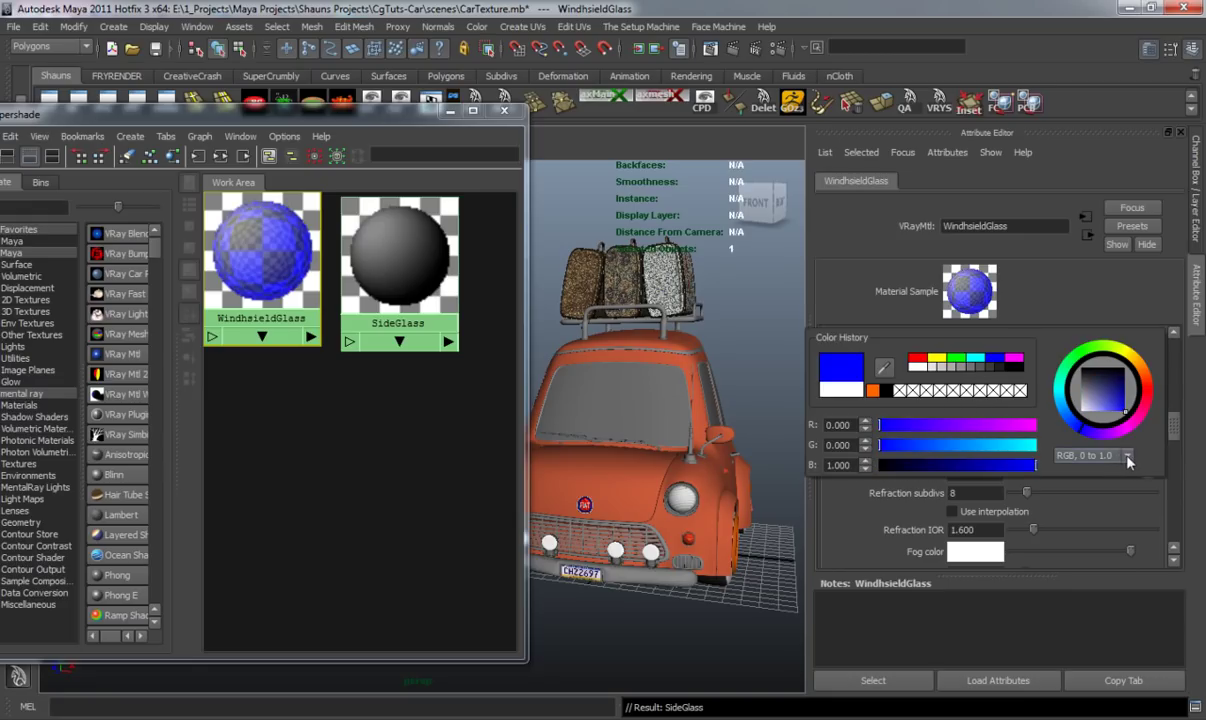
click(1090, 455)
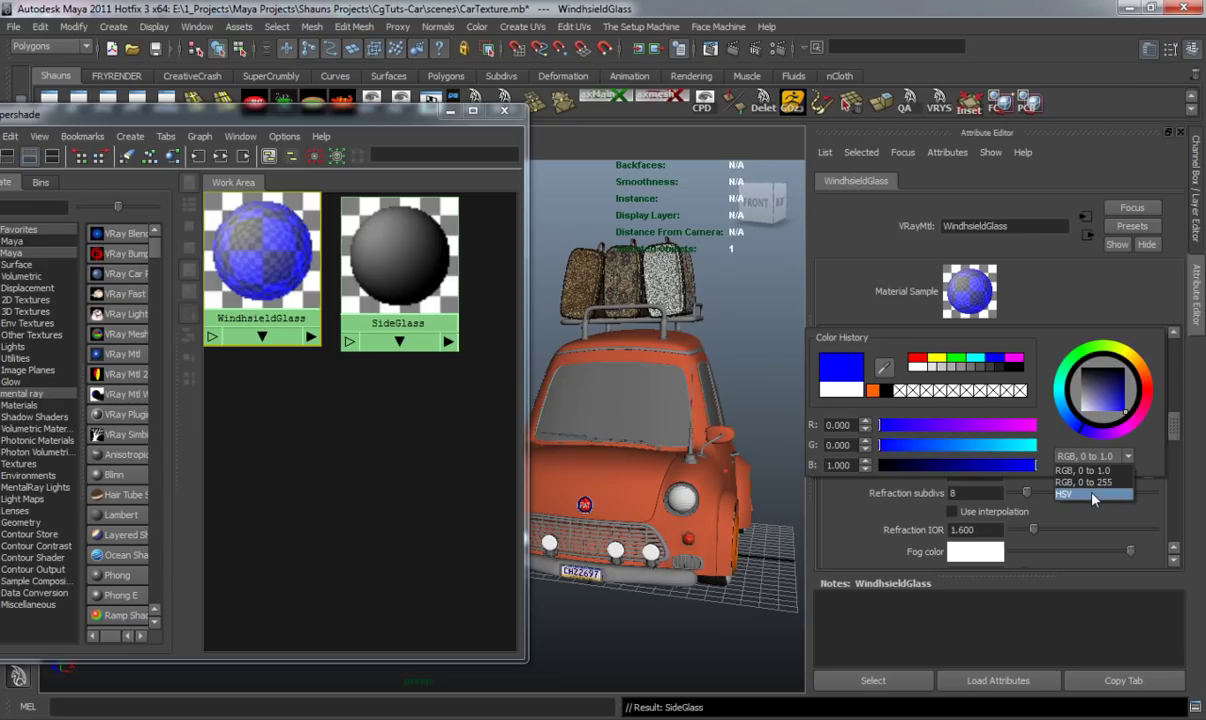
click(1093, 495)
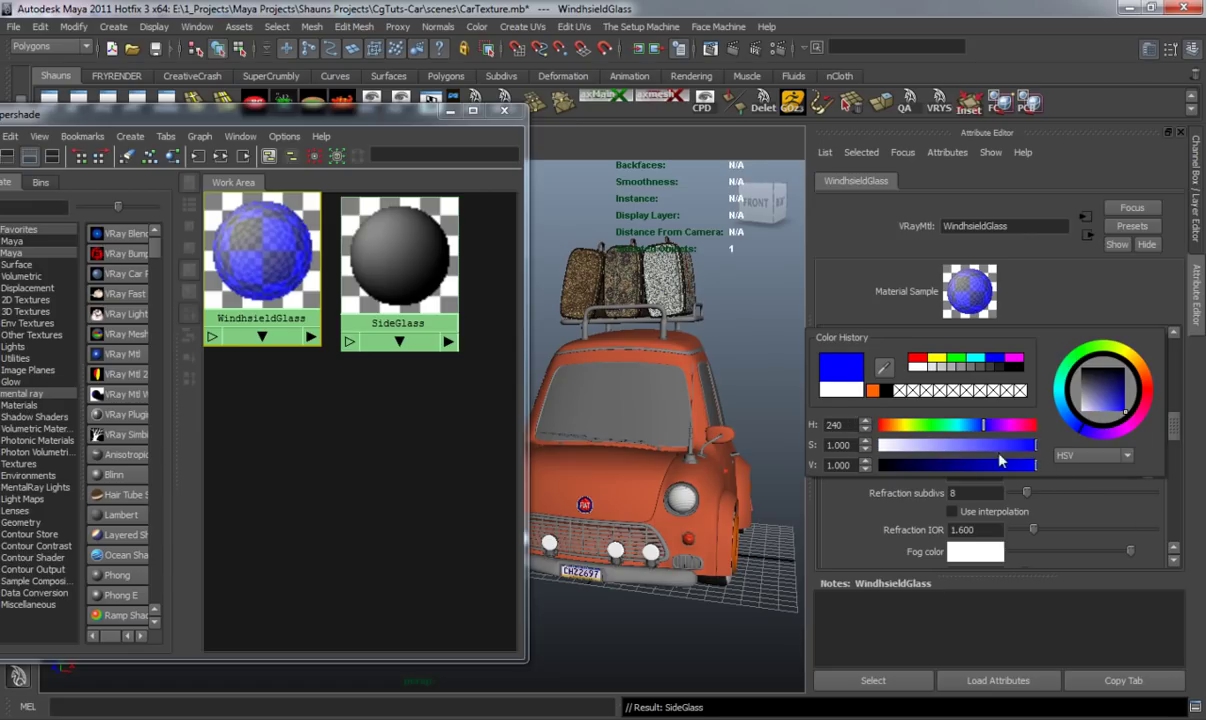
drag(1031, 452, 901, 458)
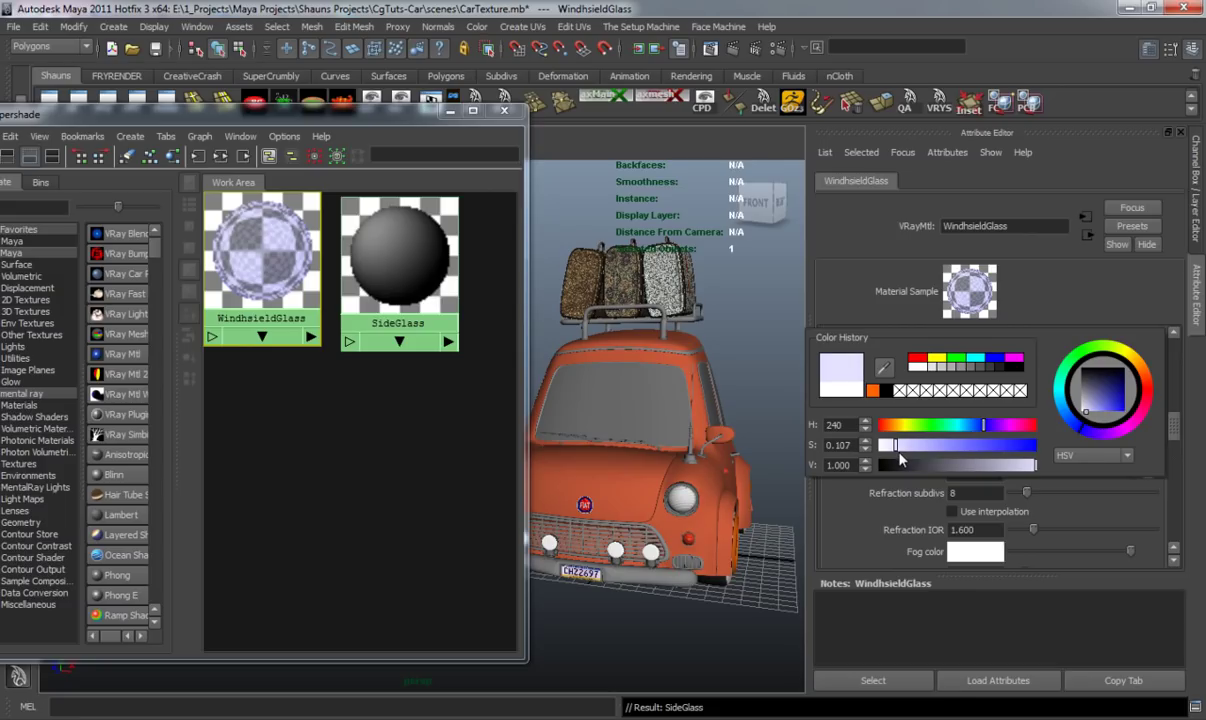
- Assign the WindhsieldGlass material to the car's windshield
drag(898, 455, 899, 456)
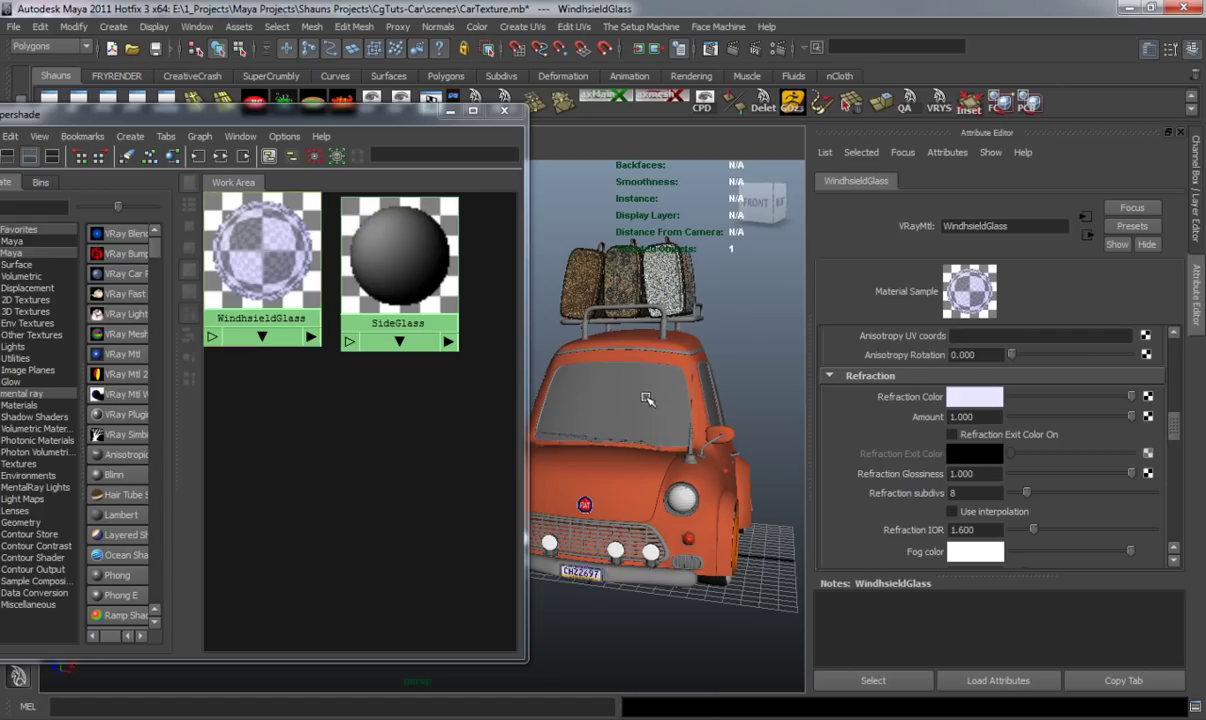
click(608, 378)
right_drag(255, 276, 248, 232)
click(747, 312)
- Set SideGlass's reflection color to white with an amount of 0.145, and set its refraction color to white
alt+drag(634, 422, 540, 410)
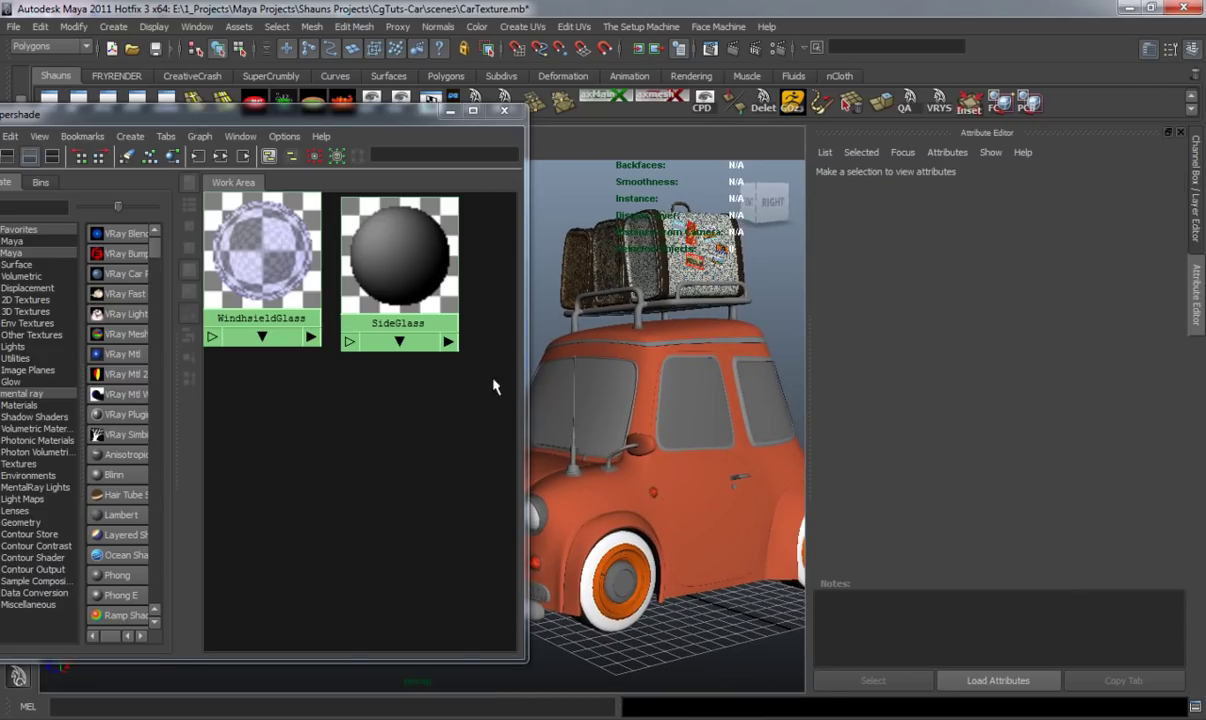
click(395, 268)
scroll(1045, 430, up, 5)
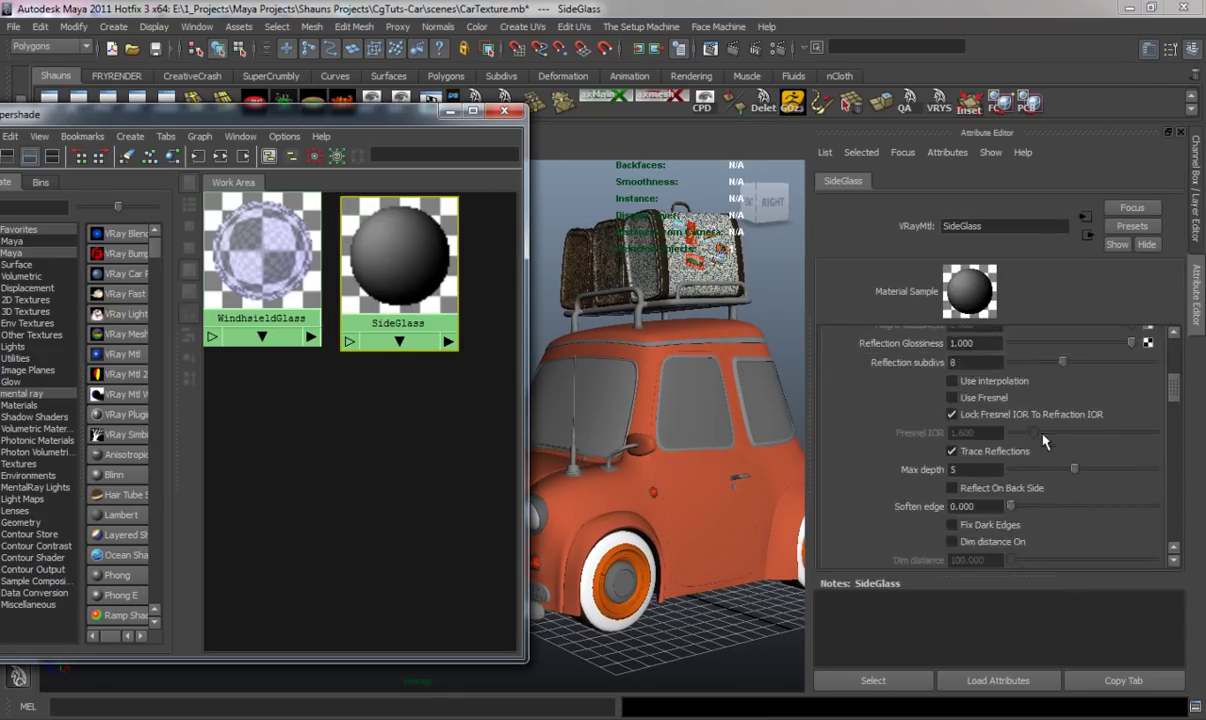
scroll(1043, 425, up, 3)
scroll(1035, 422, down, 4)
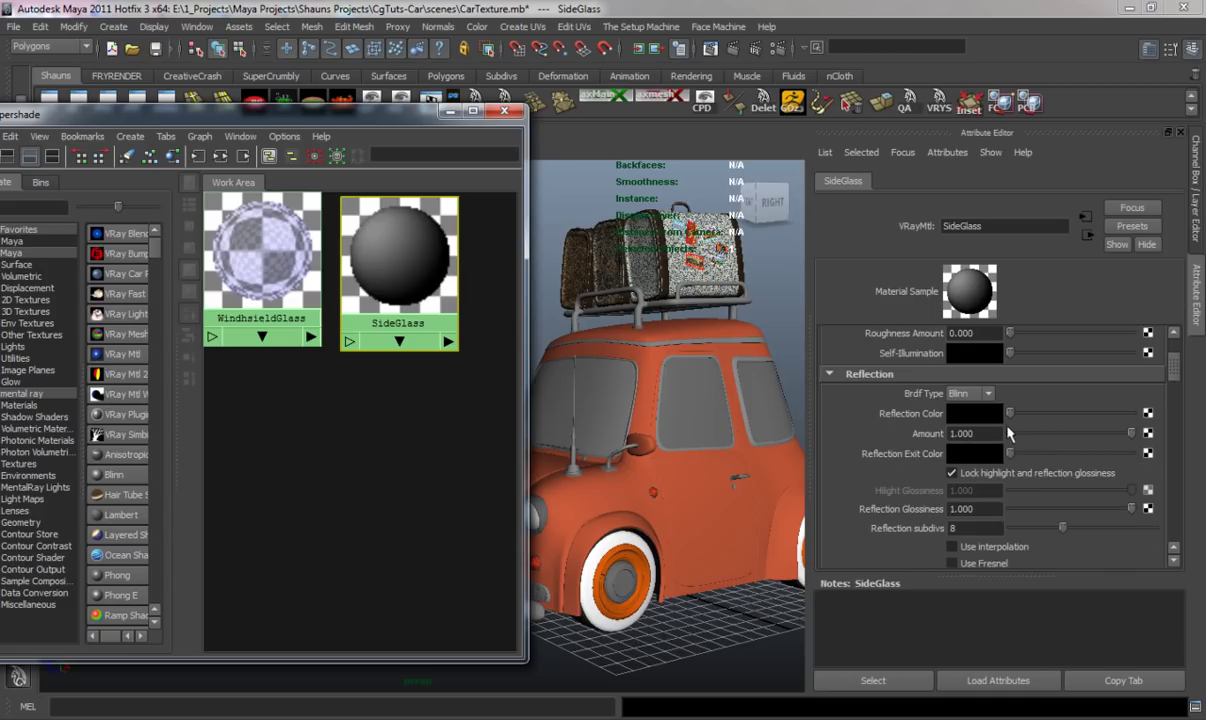
drag(1028, 414, 1026, 441)
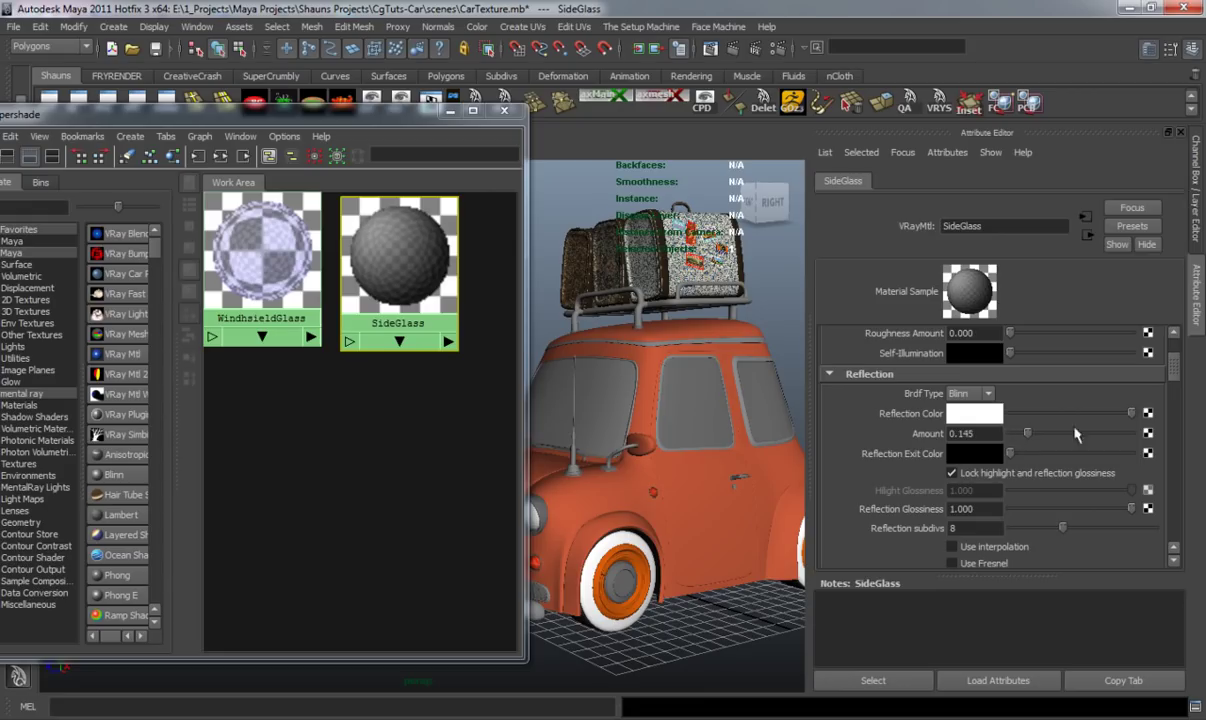
drag(1175, 372, 1172, 428)
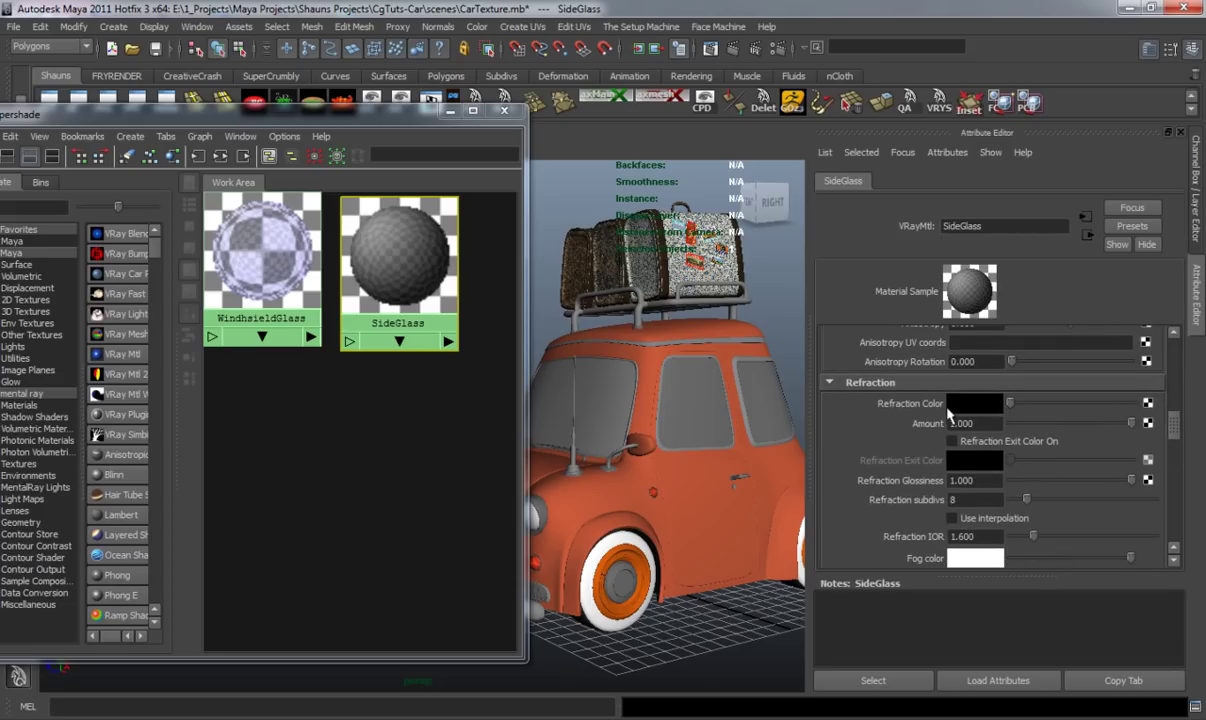
drag(1021, 408, 1179, 420)
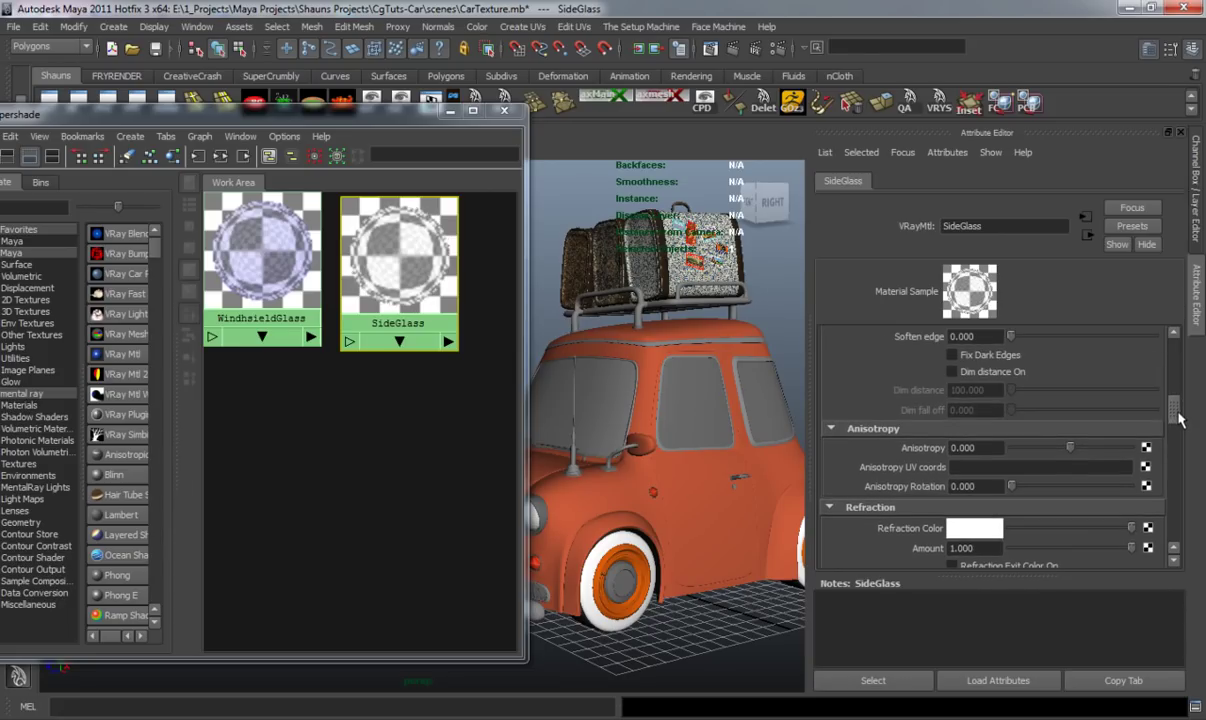
- Assign the SideGlass material to the four side windows on both sides of the car
click(690, 440)
alt+drag(688, 480, 840, 440)
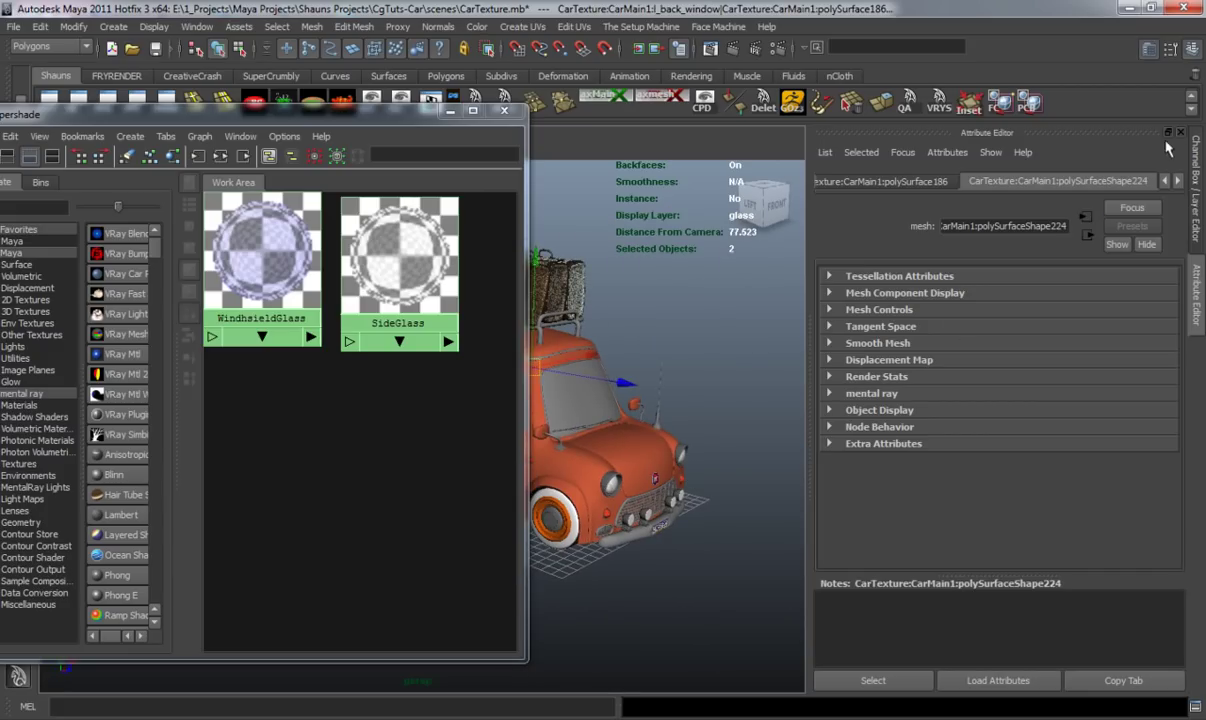
key(ctrl+a)
drag(384, 117, 221, 134)
alt+drag(585, 410, 552, 424)
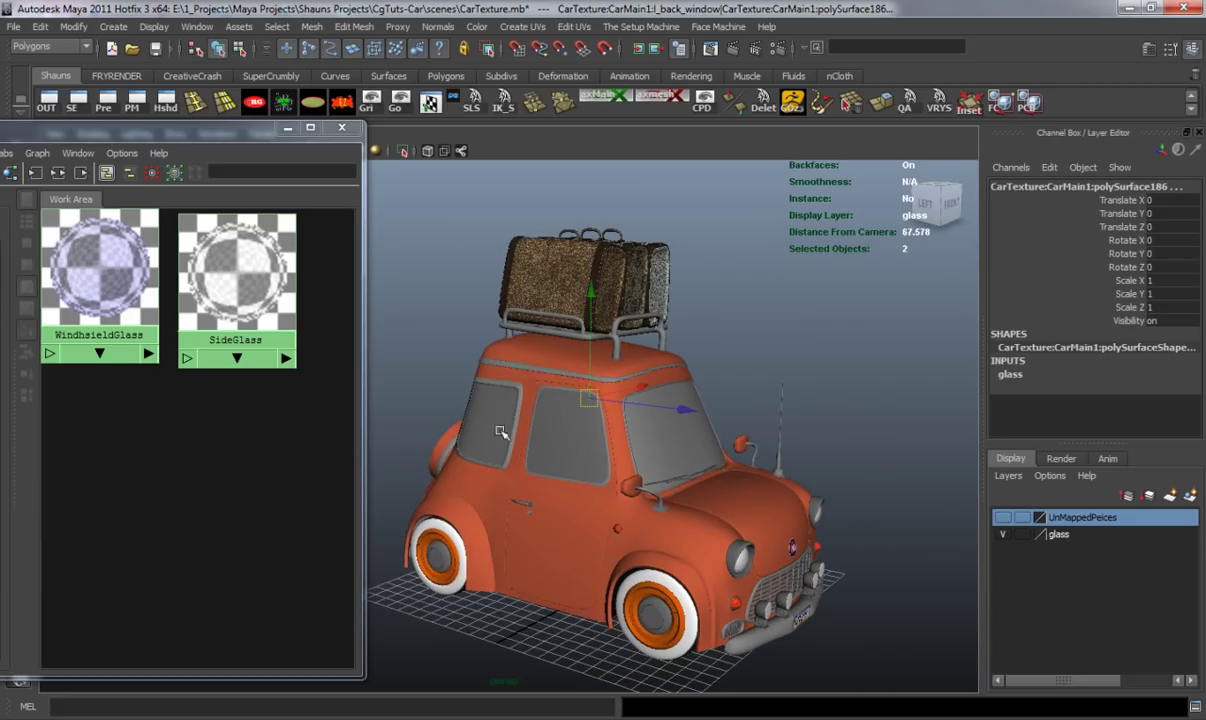
shift+click(565, 441)
shift+click(478, 418)
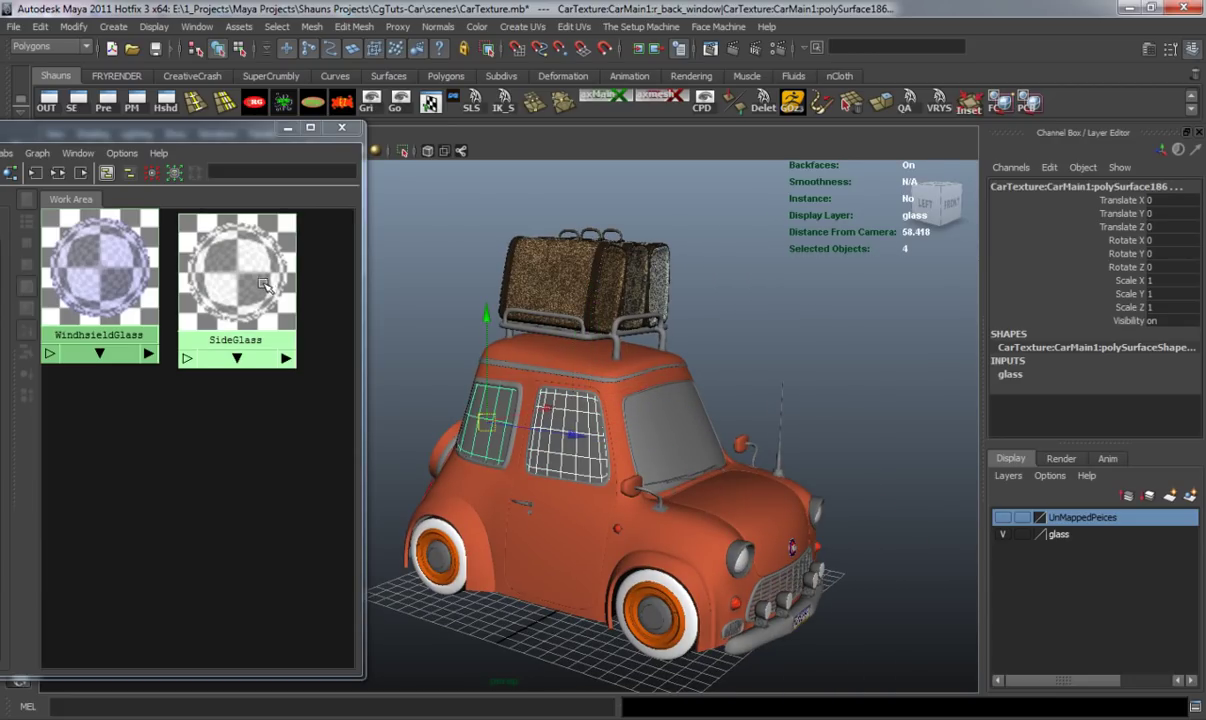
right_drag(249, 270, 247, 243)
click(762, 371)
- Smooth-preview the lens behind the driver-side slotted front grille and planar-map it along the Z axis, fitted to its bounding box
alt+drag(762, 371, 608, 458)
alt+middle_drag(608, 458, 505, 455)
alt+right_drag(505, 455, 599, 481)
alt+drag(599, 476, 532, 490)
alt+right_drag(532, 490, 700, 450)
click(696, 434)
alt+right_drag(646, 503, 635, 512)
mouse_move(635, 512)
alt+mouse_down()
mouse_move(686, 509)
mouse_move(635, 511)
alt+mouse_up()
key(3)
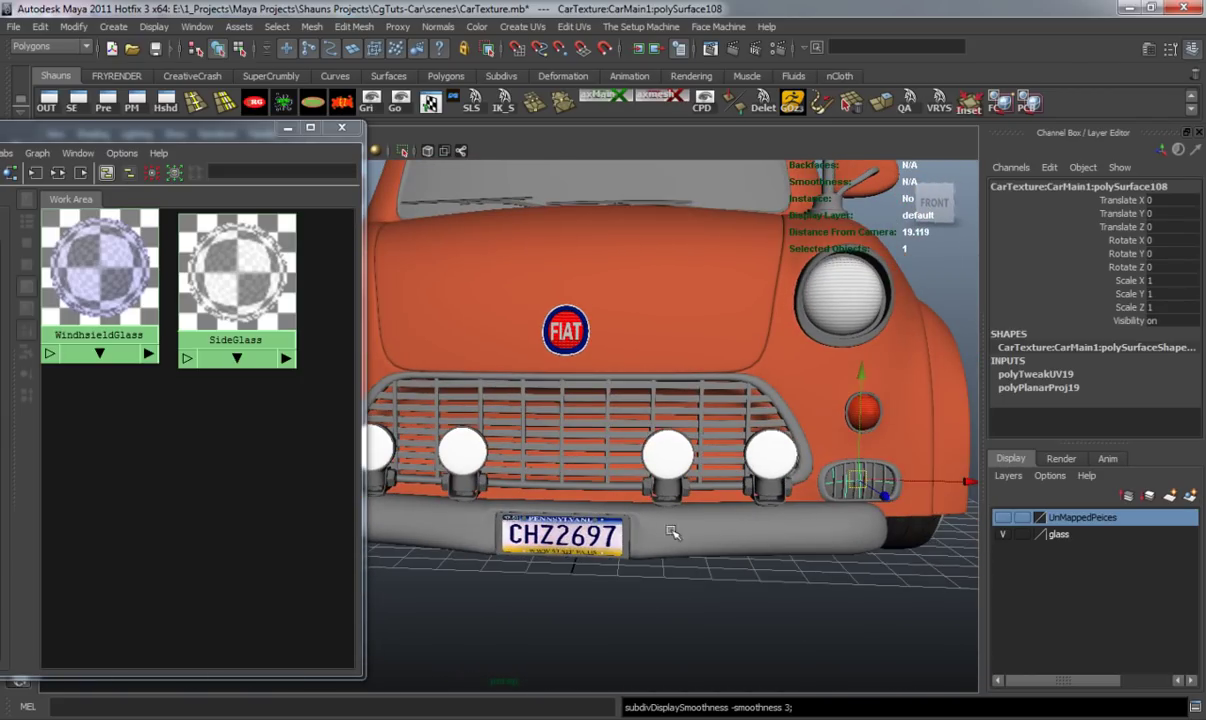
click(524, 28)
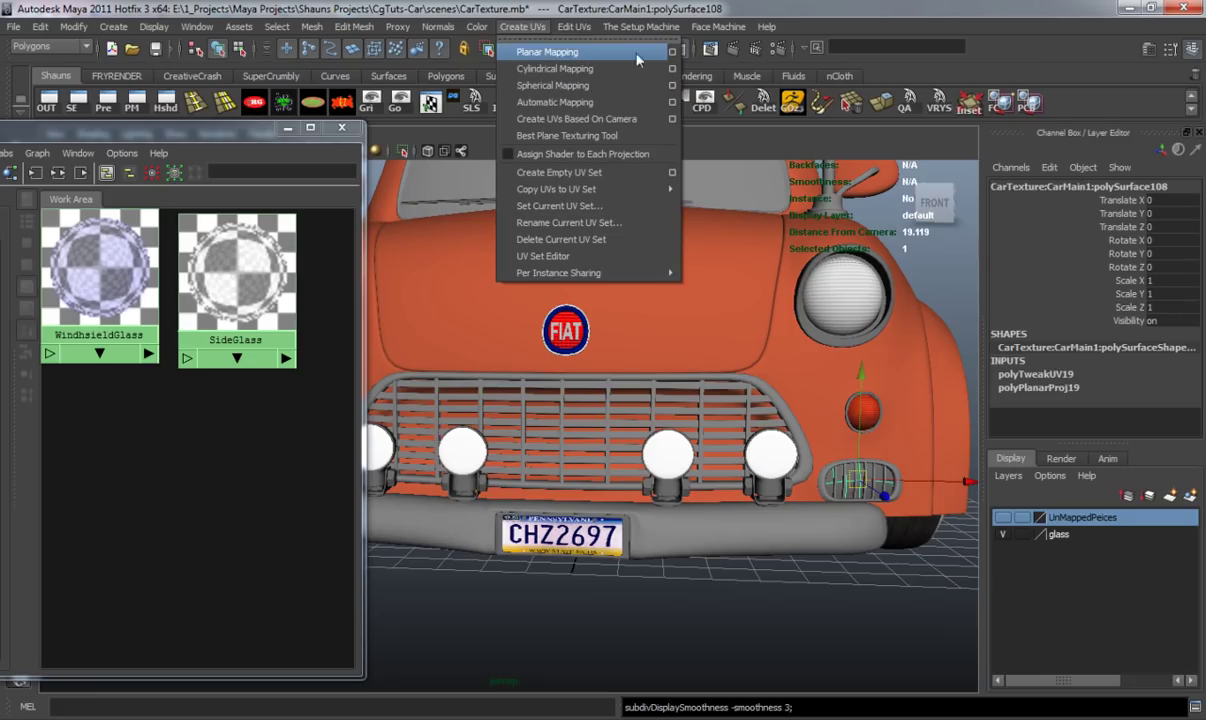
click(671, 52)
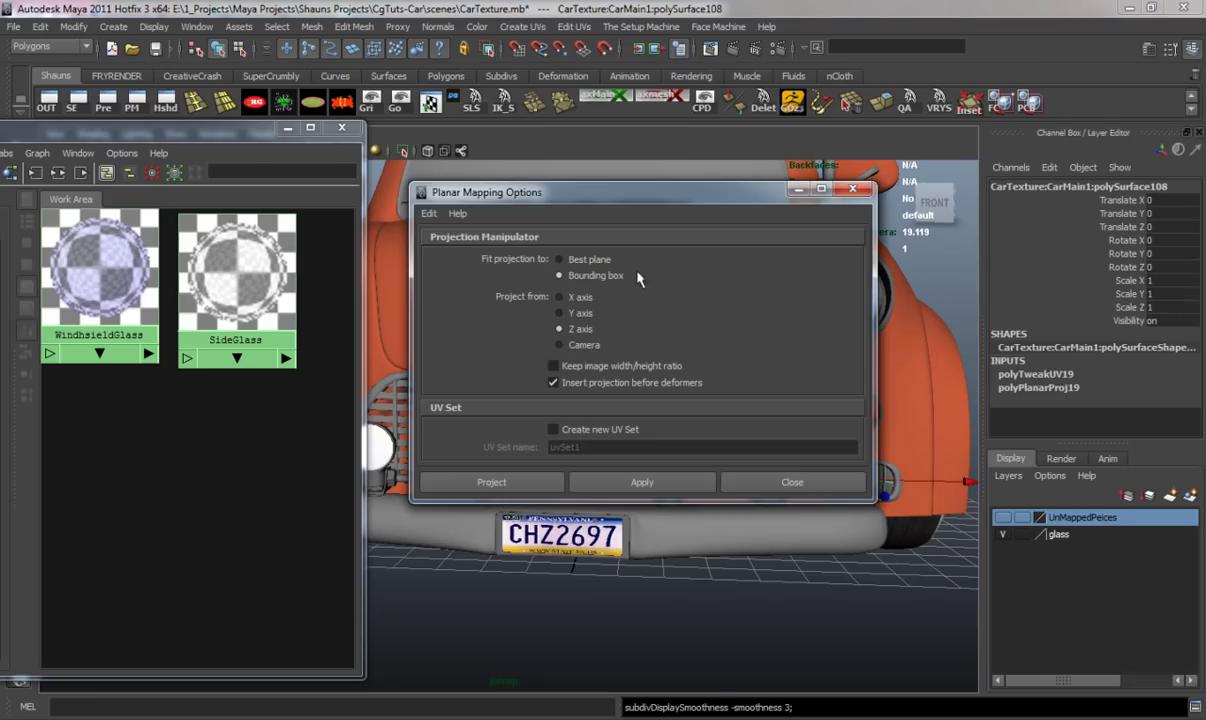
click(645, 482)
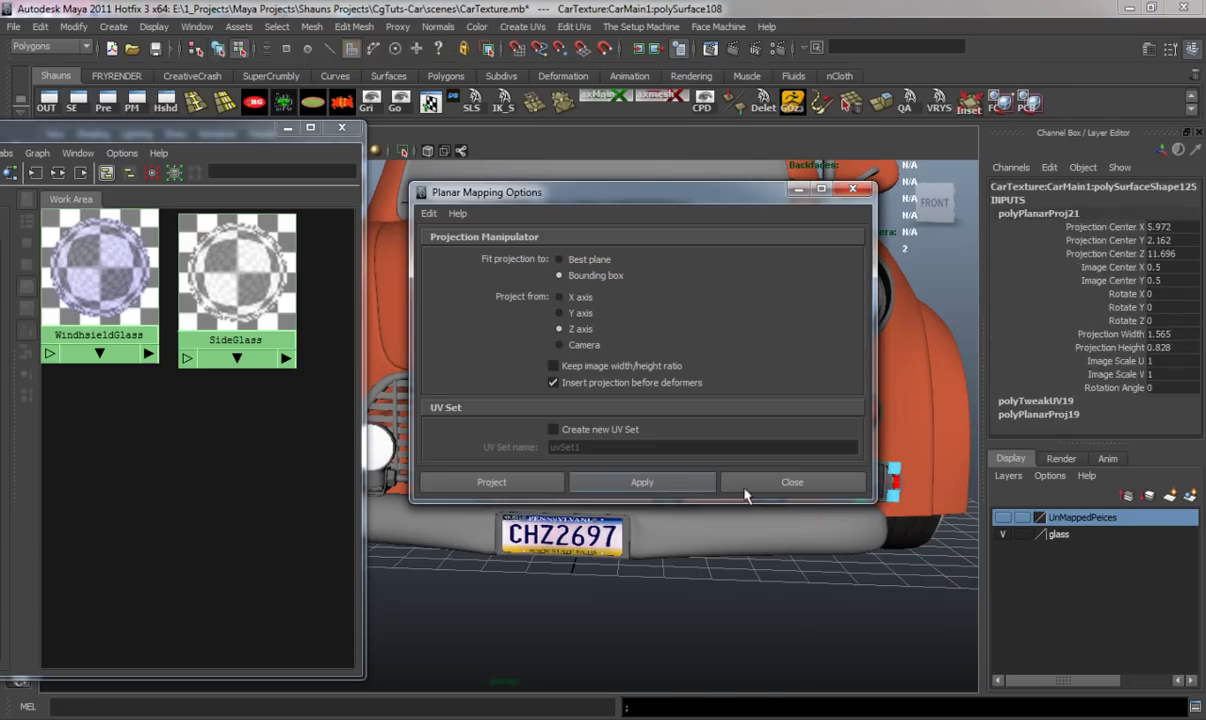
click(785, 483)
- Apply the same planar mapping to the matching lens behind the slotted grille on the opposite side of the car's front
alt+middle_drag(647, 494, 773, 484)
alt+right_drag(568, 468, 588, 390)
click(527, 26)
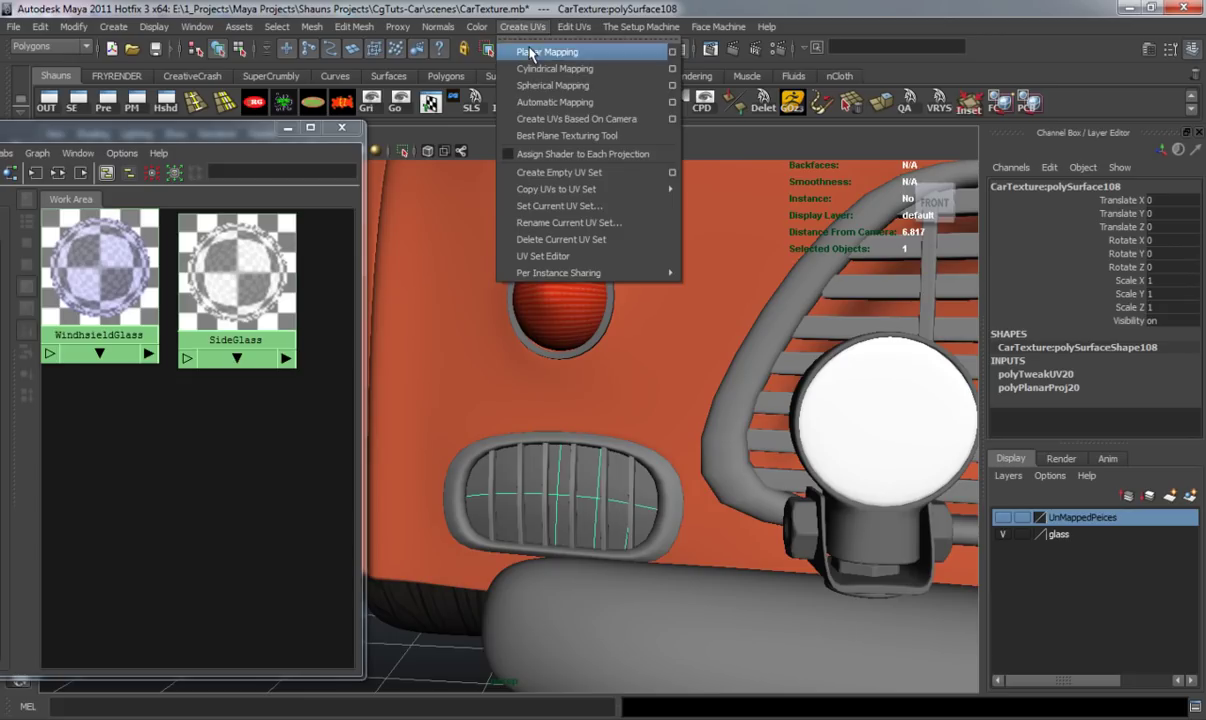
click(520, 47)
right_drag(612, 433, 657, 409)
- Select both slotted-grille lenses and scale all their UVs together in the UV Texture Editor
click(600, 472)
scroll(718, 471, down, 3)
key(f)
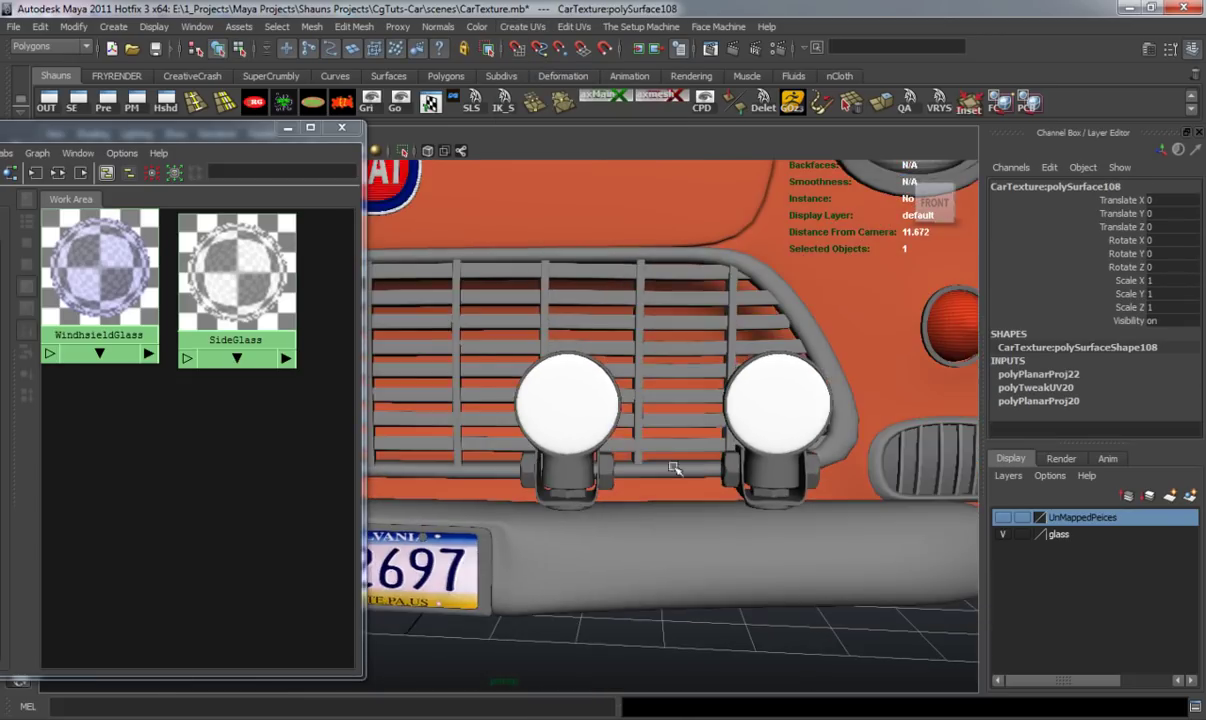
click(652, 479)
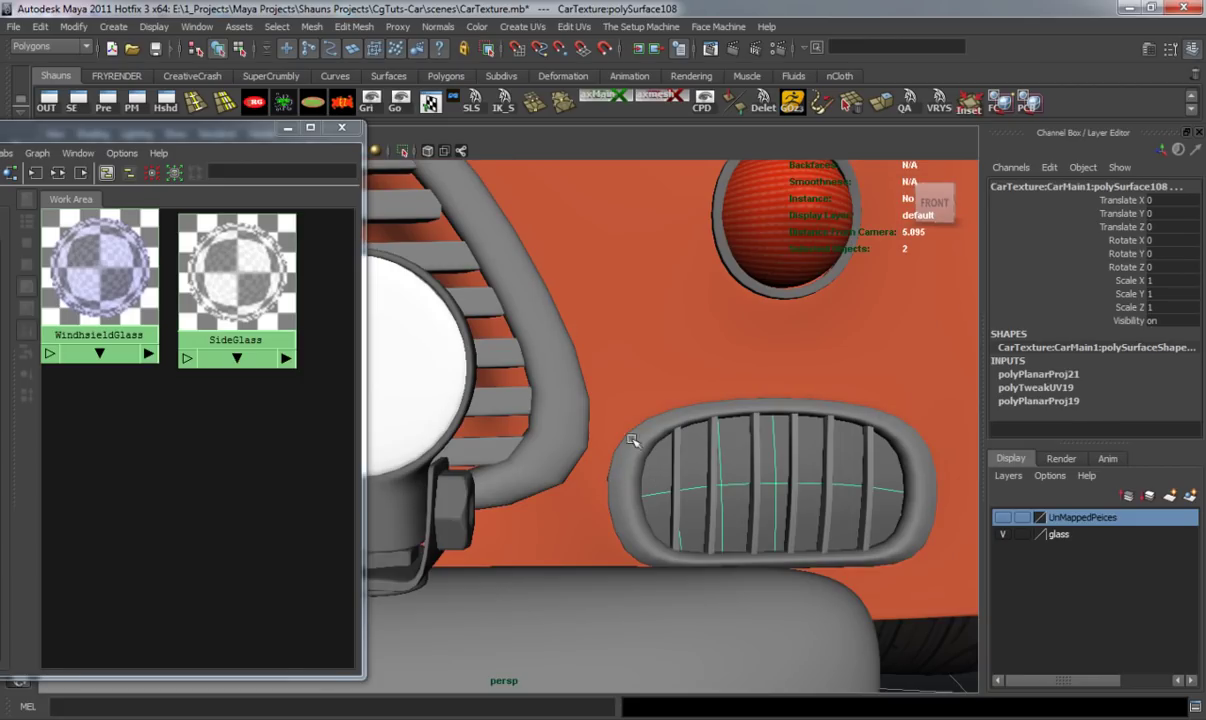
click(399, 96)
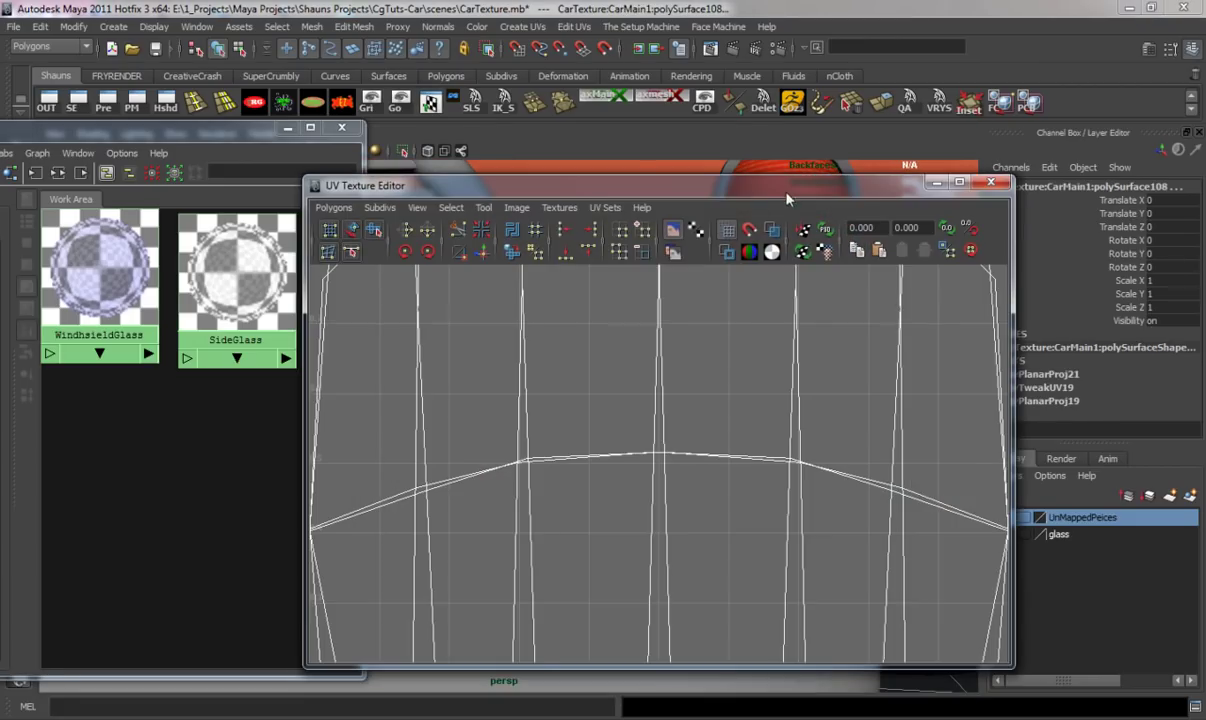
drag(785, 197, 605, 148)
scroll(559, 398, down, 6)
right_drag(391, 410, 455, 409)
drag(315, 303, 377, 373)
ctrl+right_drag(331, 334, 369, 316)
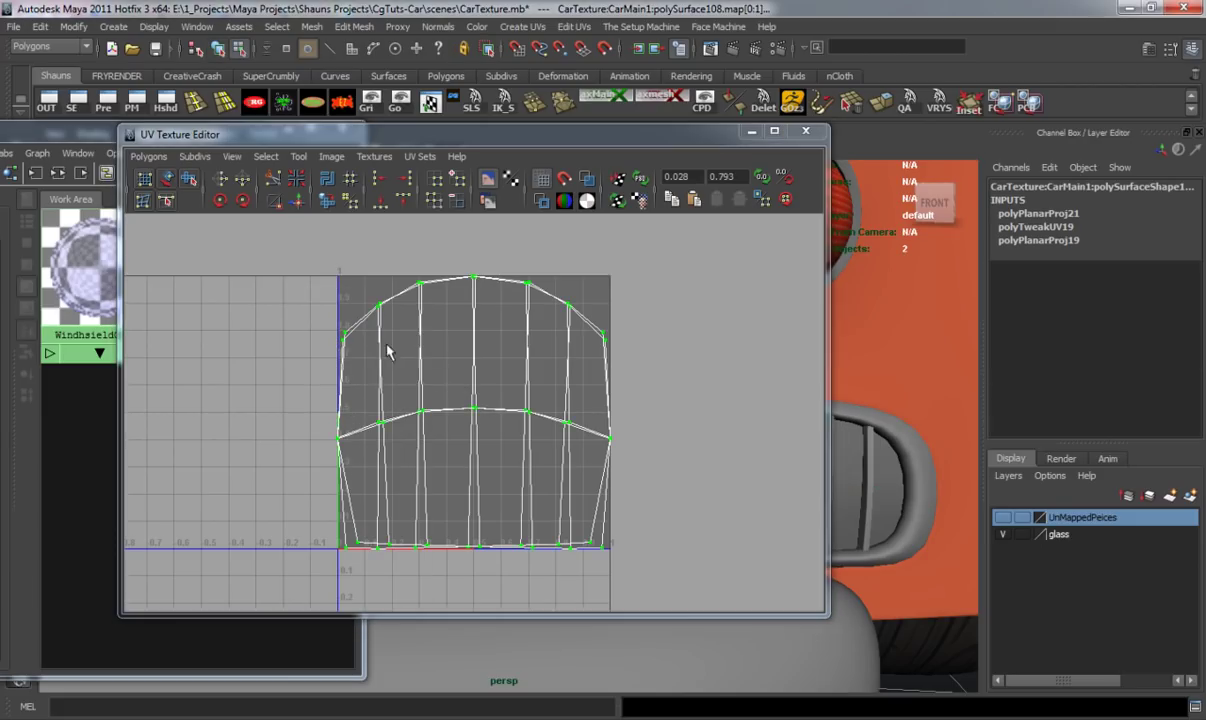
key(r)
mouse_move(618, 413)
mouse_down()
mouse_move(665, 409)
mouse_move(630, 416)
mouse_up()
drag(478, 418, 423, 417)
click(802, 134)
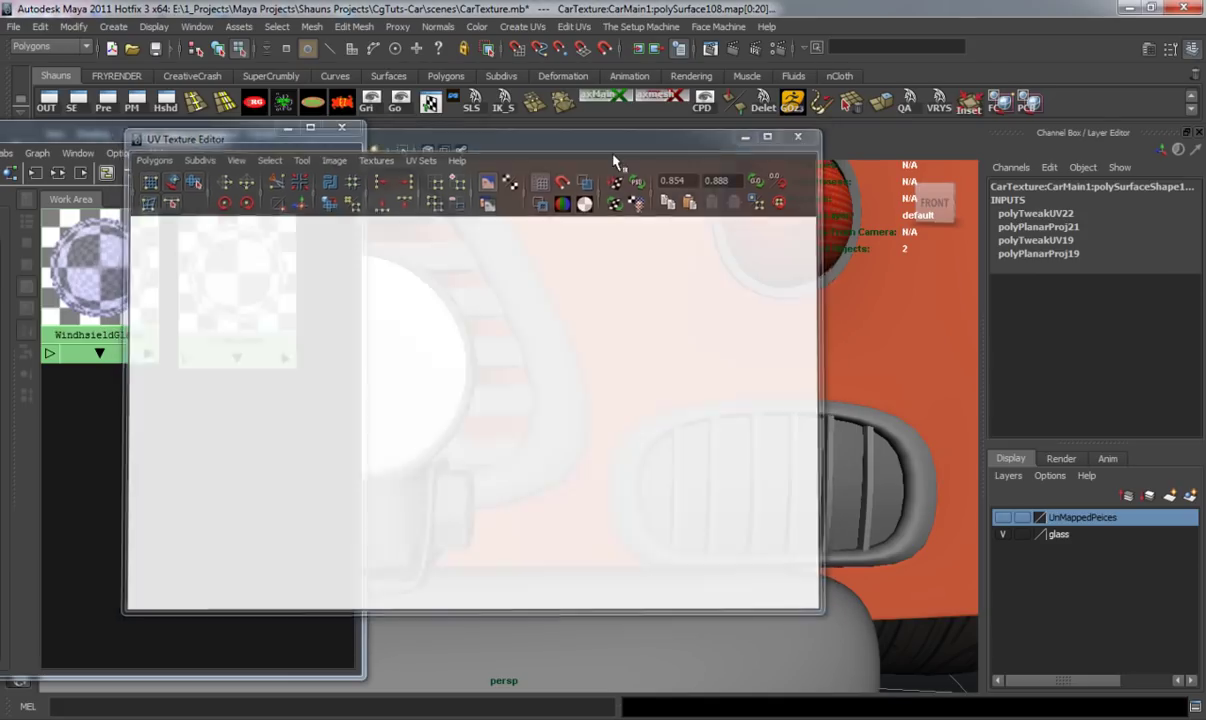
- Create a new VRay Mtl in the Hypershade, place it below SideGlass and show its attributes
drag(177, 125, 677, 58)
click(462, 308)
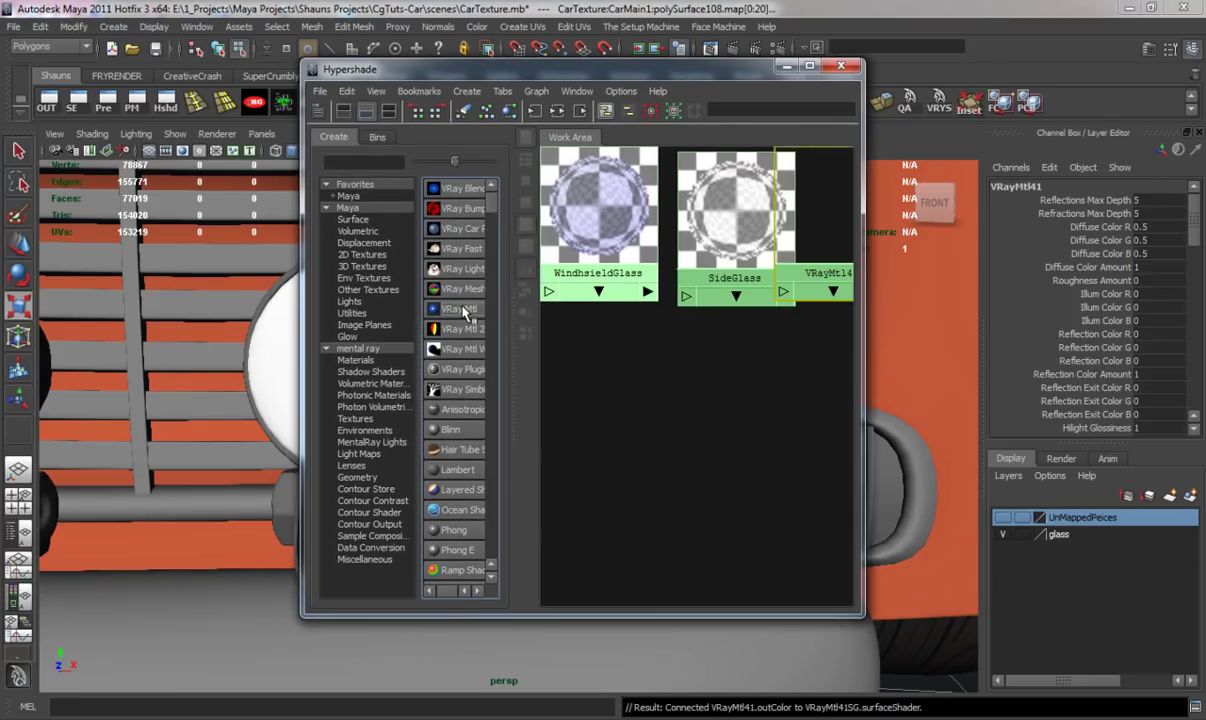
drag(744, 222, 729, 466)
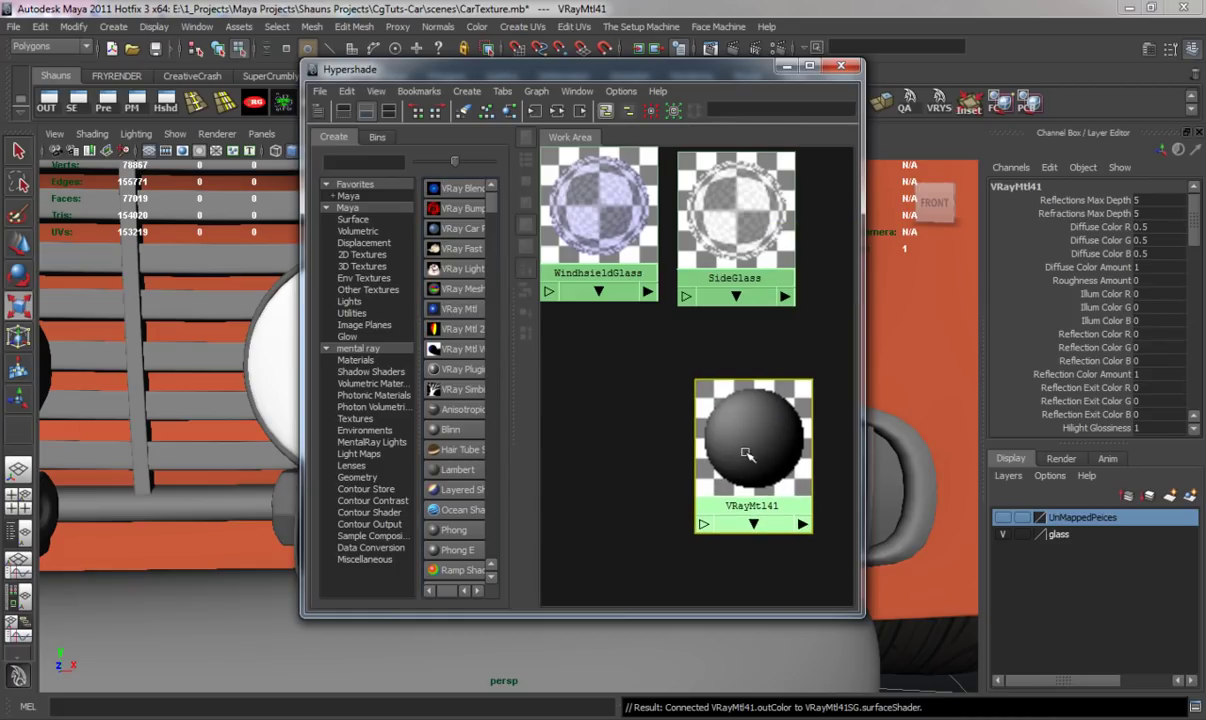
key(ctrl+a)
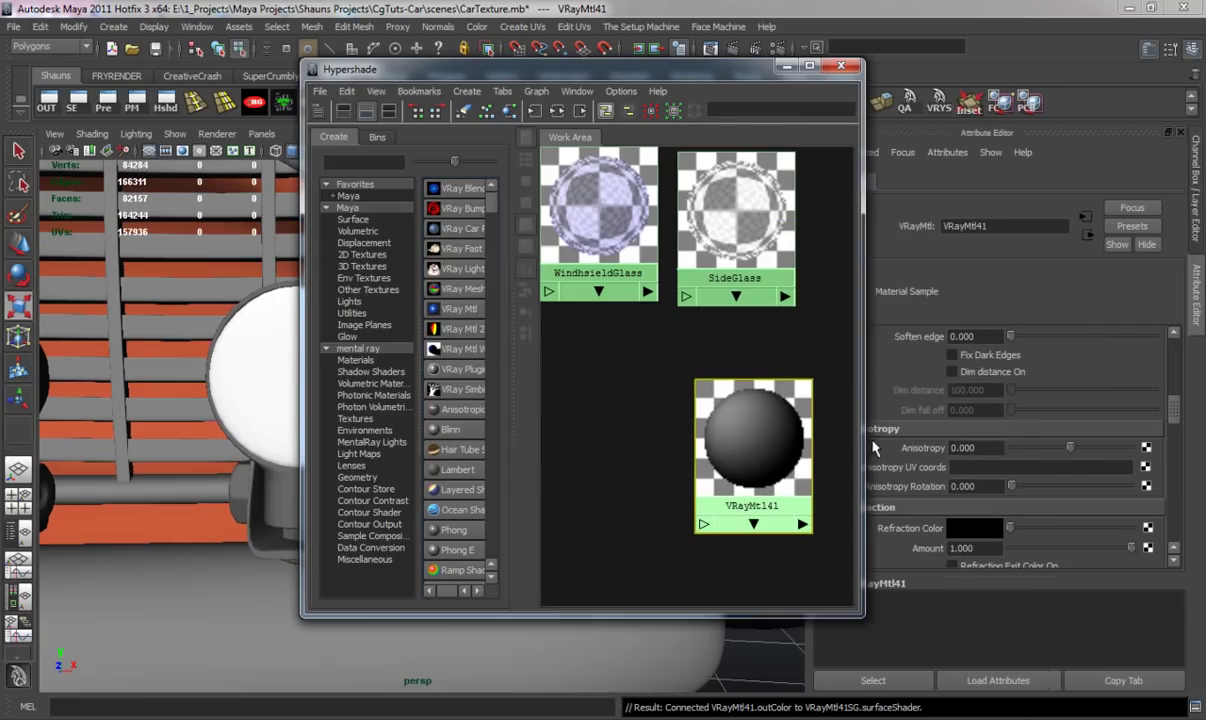
- Connect a File texture to the new material's diffuse color and set the texture's filter type to Off
scroll(1164, 450, up, 5)
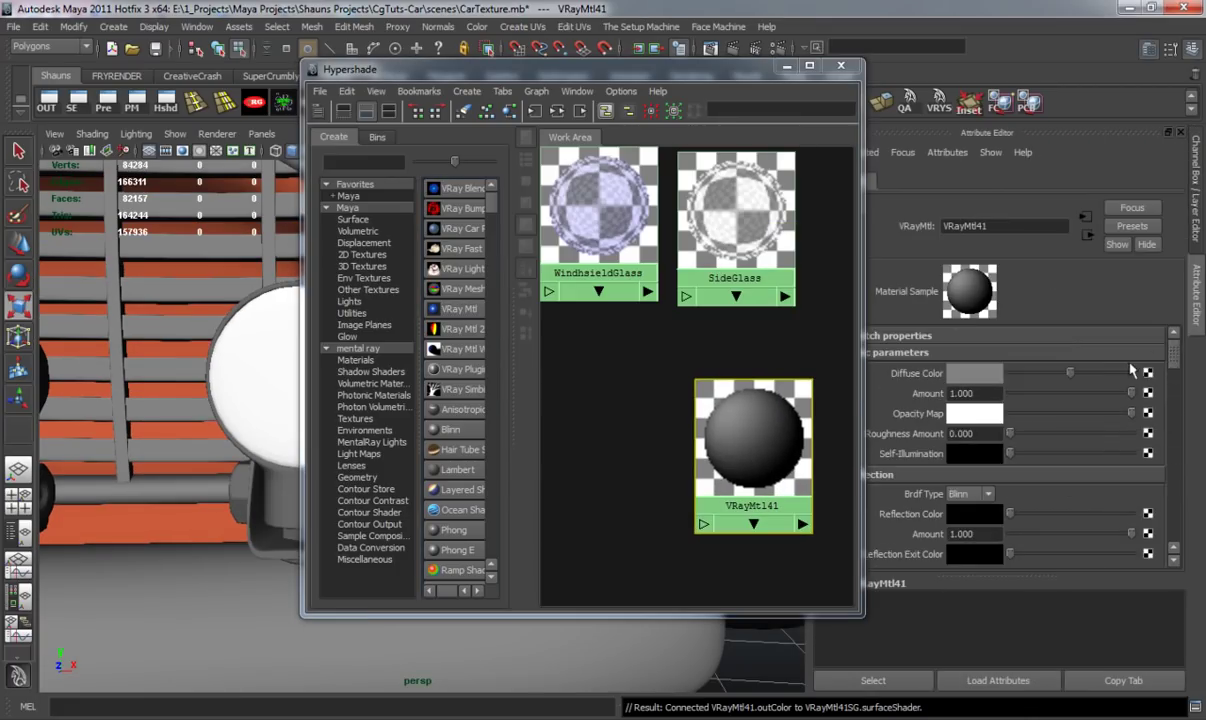
click(1147, 373)
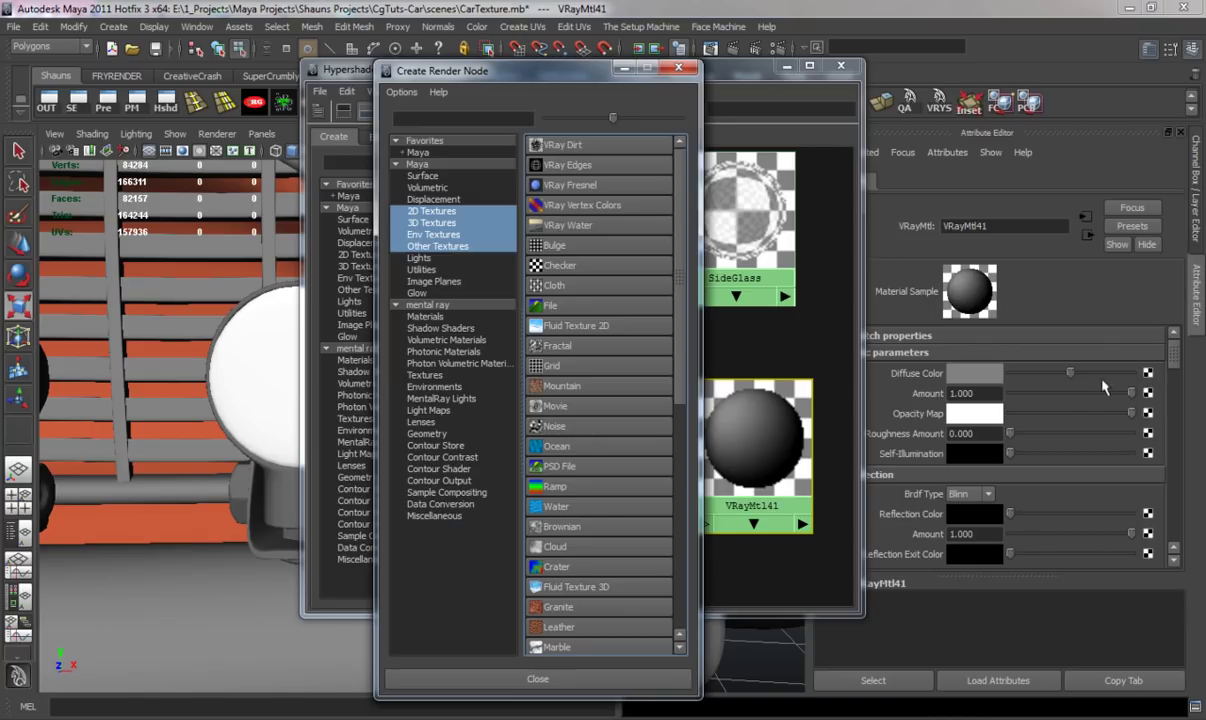
click(555, 305)
click(975, 355)
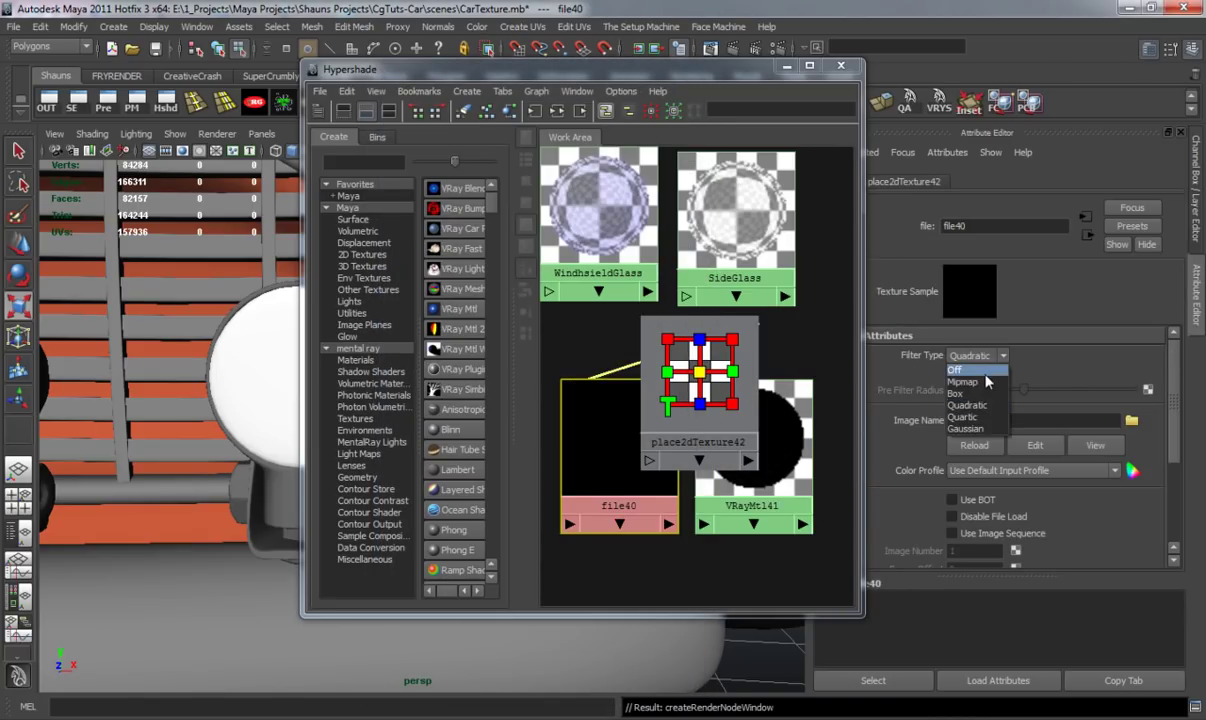
click(985, 381)
- Load YellowLense.jpg into the file texture and shift its 2D placement node clear of the new material
click(1131, 420)
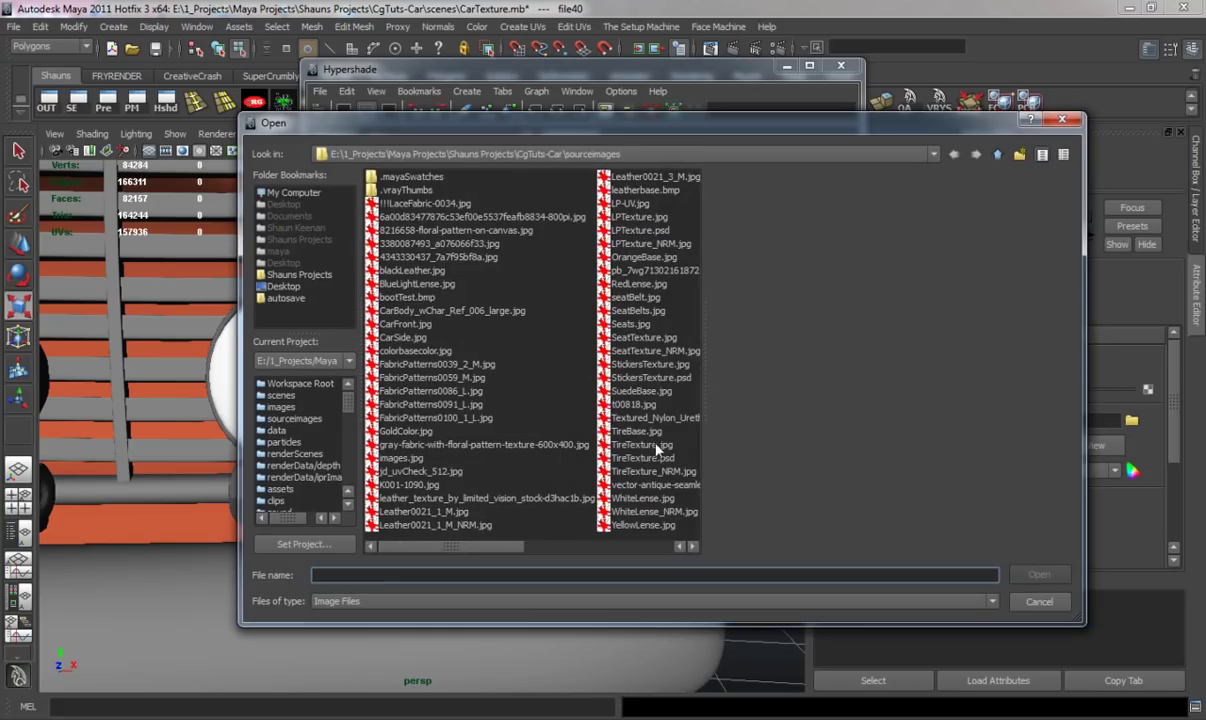
click(643, 525)
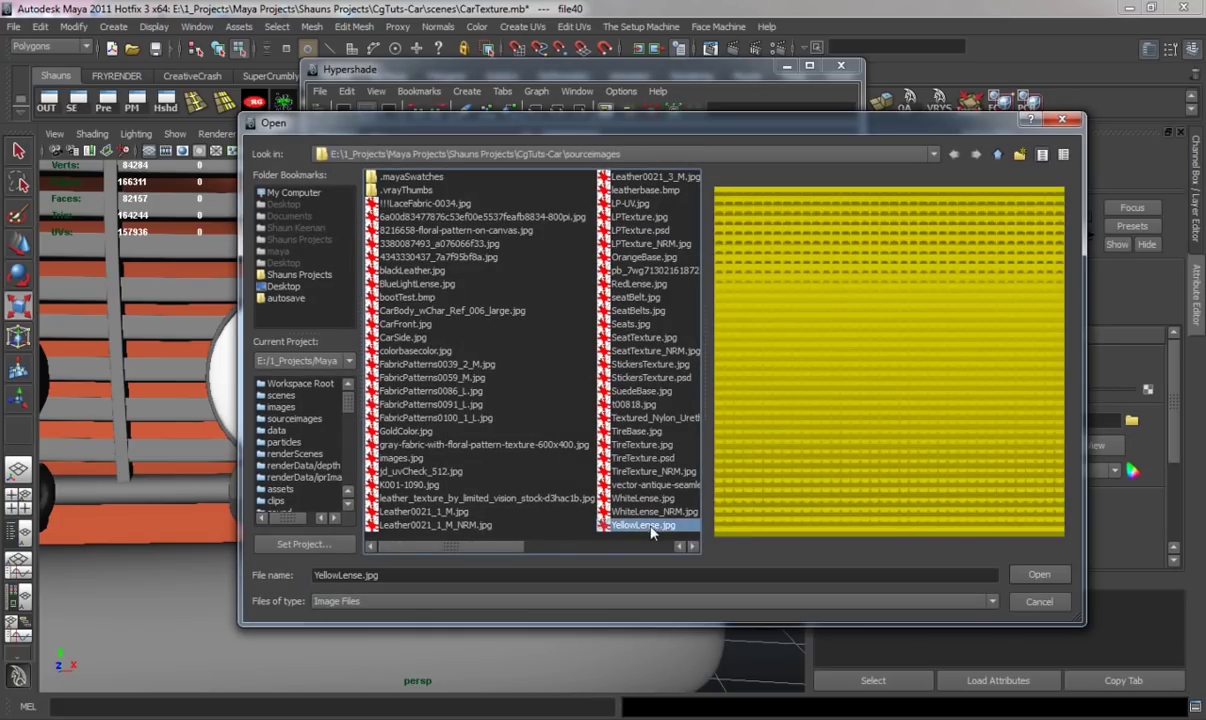
click(1040, 574)
drag(706, 378, 568, 438)
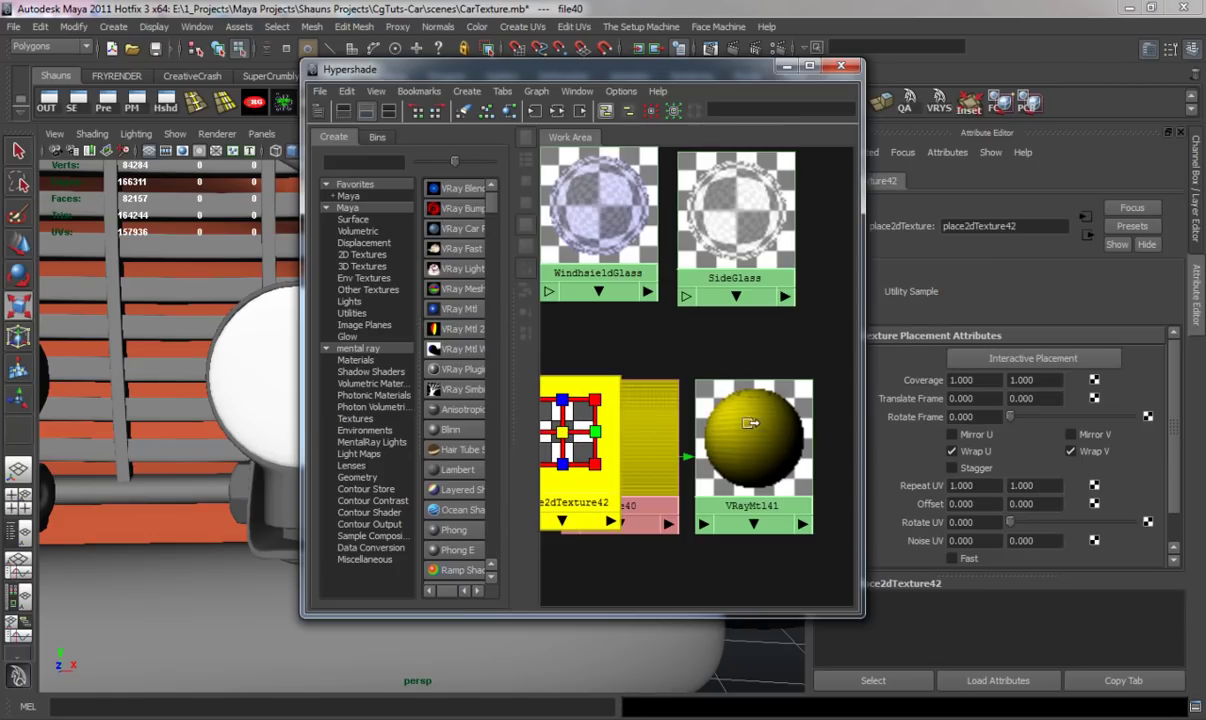
- Select the lenses behind both slotted grilles at the front of the car
drag(646, 66, 1097, 69)
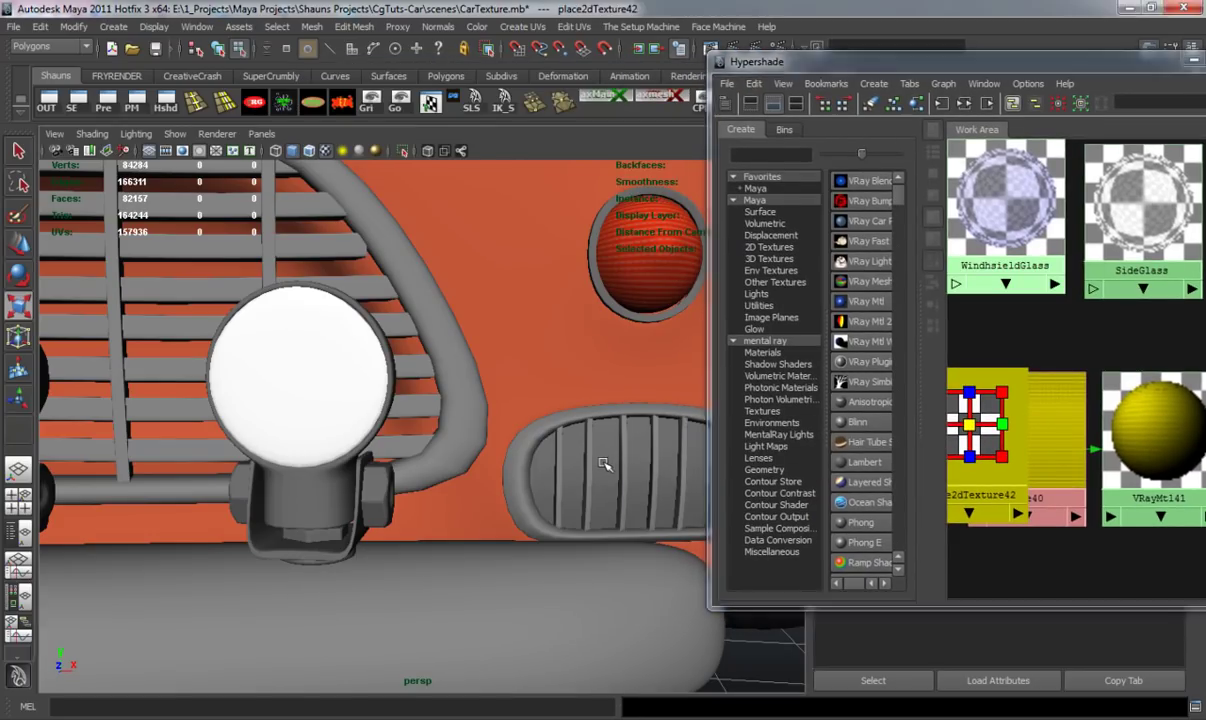
scroll(520, 422, down, 3)
right_click(550, 452)
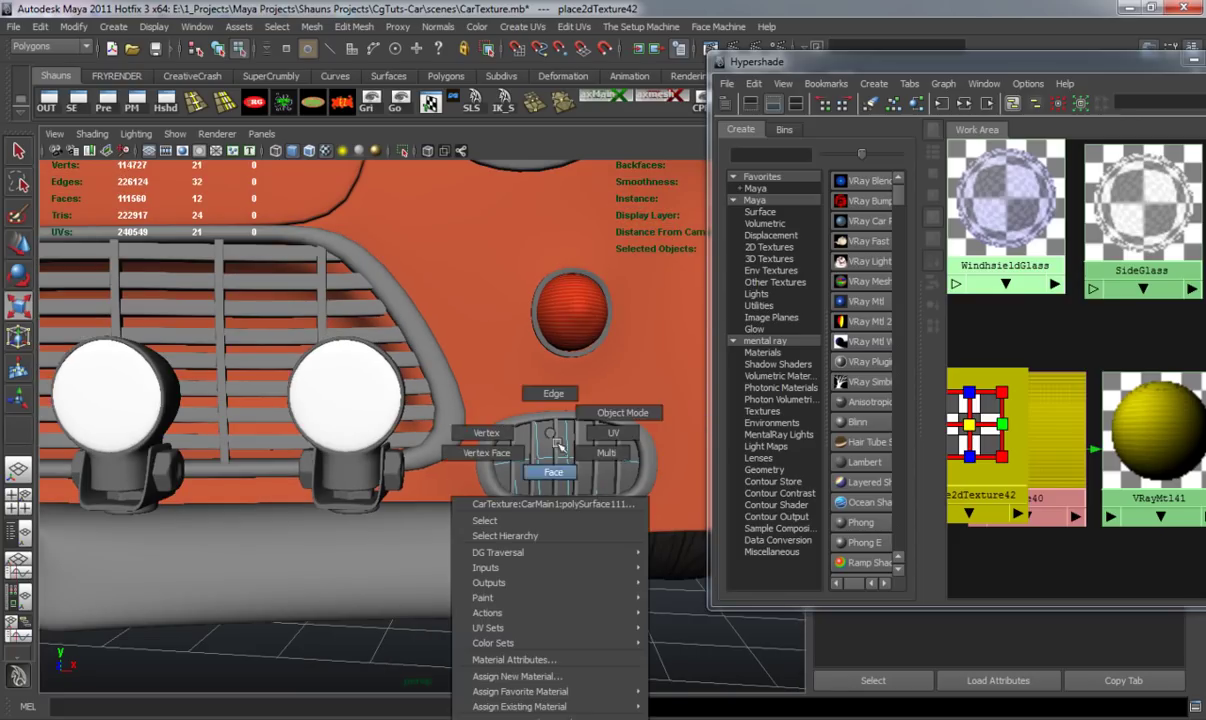
scroll(613, 495, up, 5)
click(601, 497)
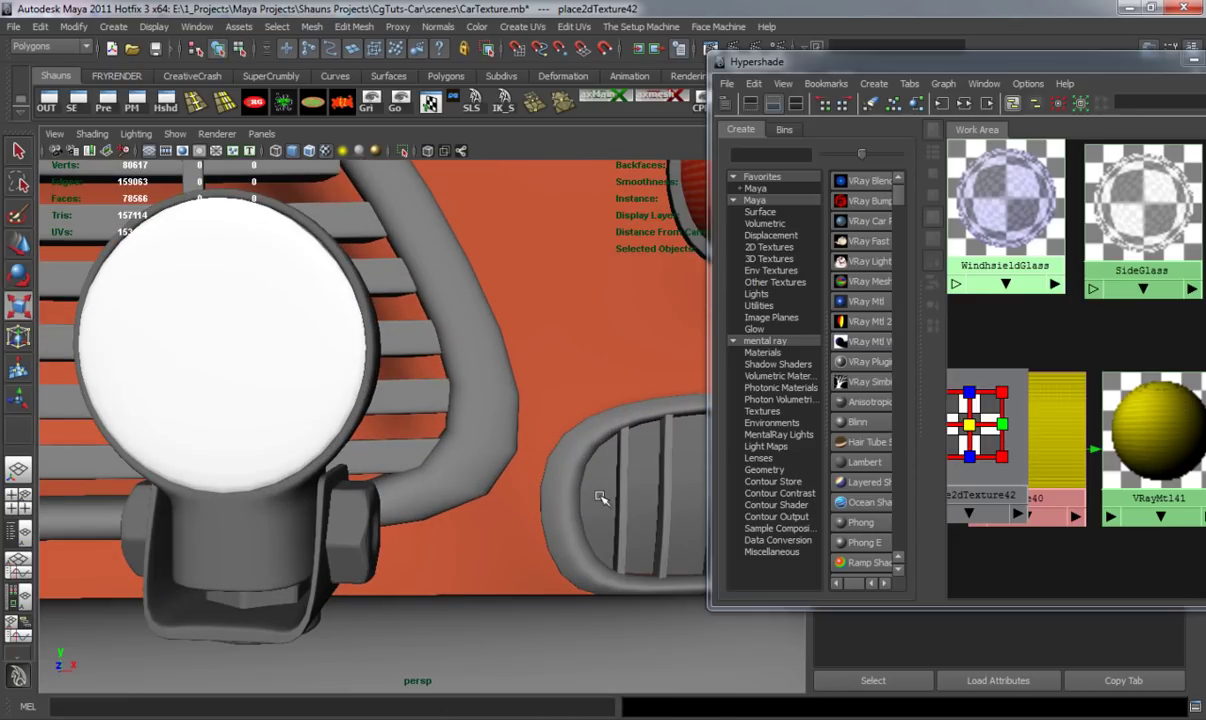
alt+right_drag(431, 498, 315, 503)
alt+middle_drag(315, 503, 353, 505)
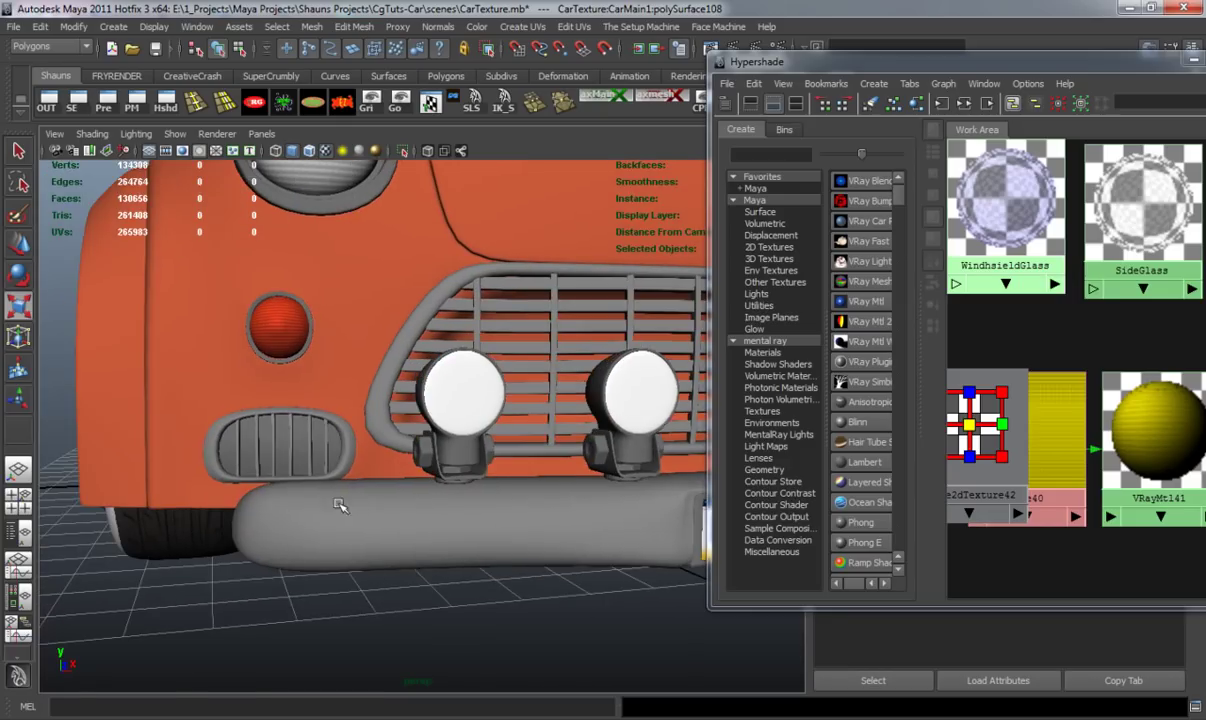
alt+right_drag(353, 505, 382, 502)
alt+middle_drag(340, 501, 390, 501)
alt+right_drag(390, 501, 444, 501)
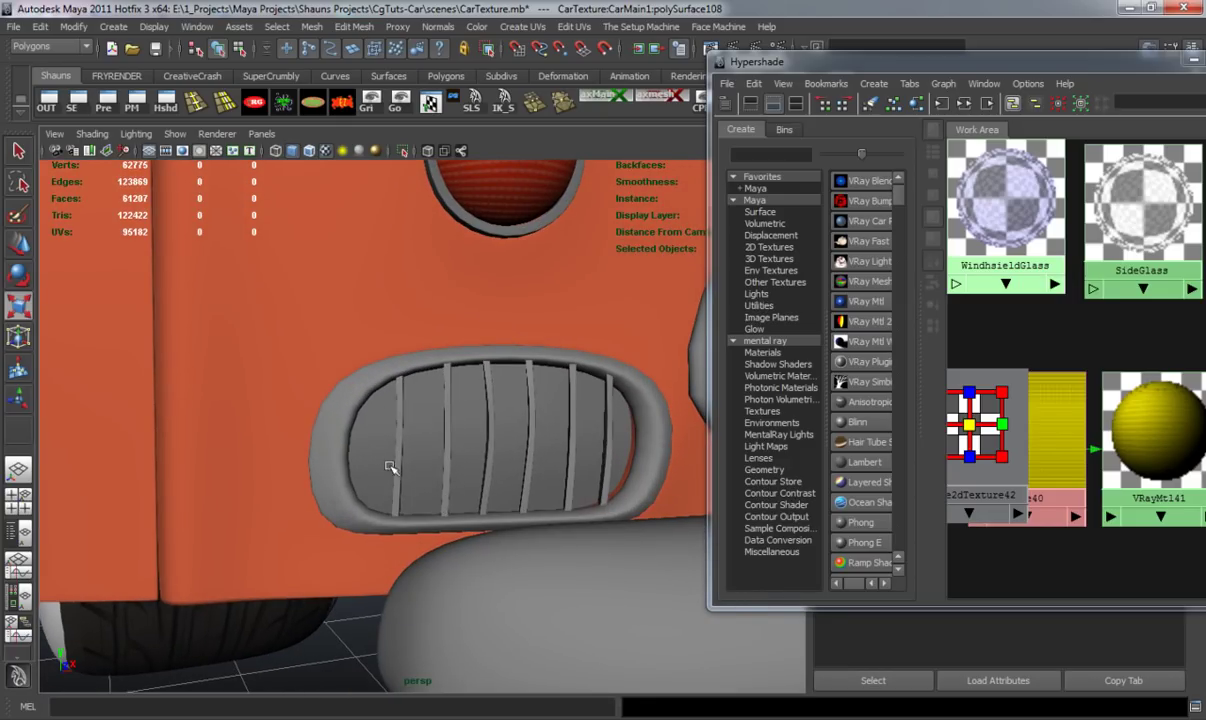
click(371, 450)
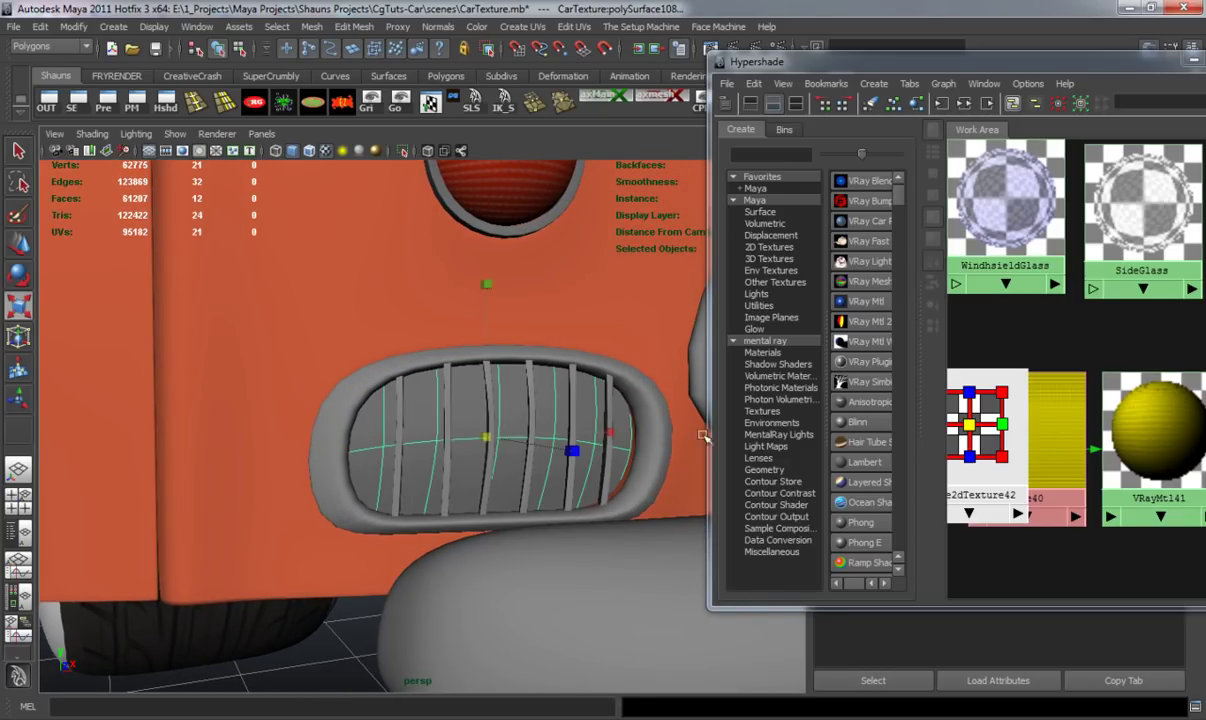
- Add the lowest lens of both tail-light clusters to the selection and assign the yellow lens material to all selected lenses
alt+drag(434, 414, 218, 452)
alt+right_drag(420, 458, 307, 460)
alt+drag(307, 460, 270, 462)
scroll(271, 462, up, 5)
scroll(315, 440, up, 4)
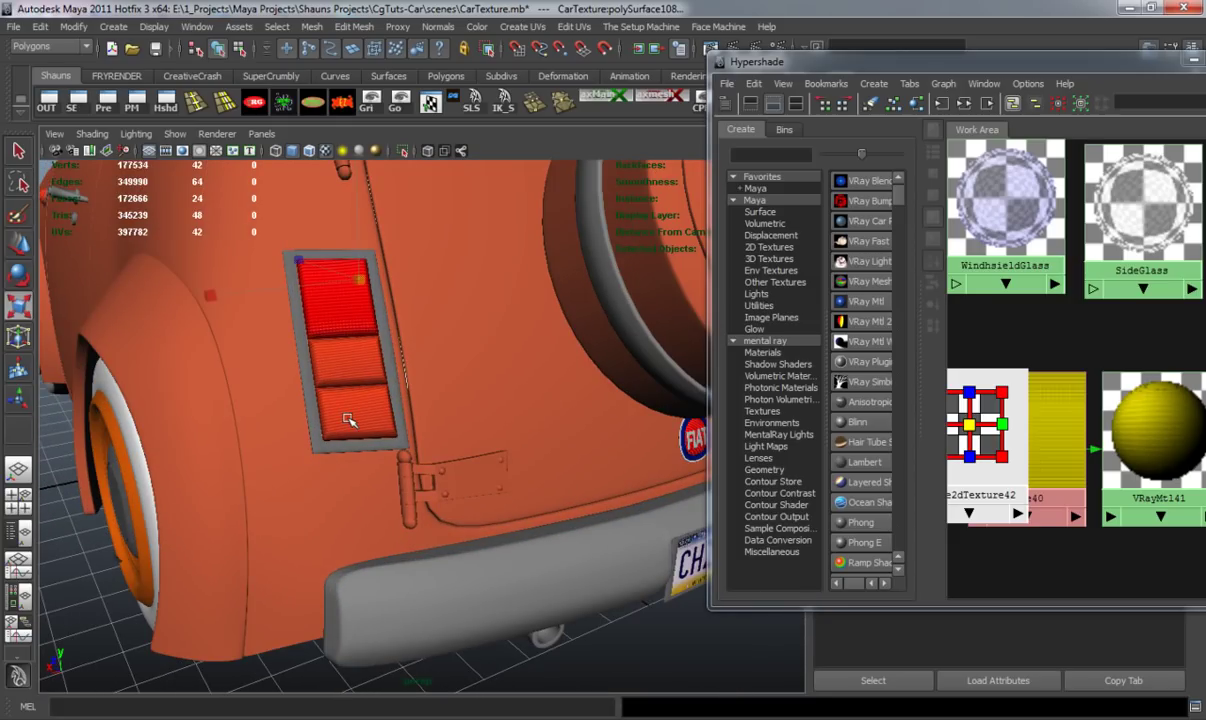
click(348, 420)
alt+drag(490, 500, 377, 497)
scroll(398, 478, up, 4)
click(466, 409)
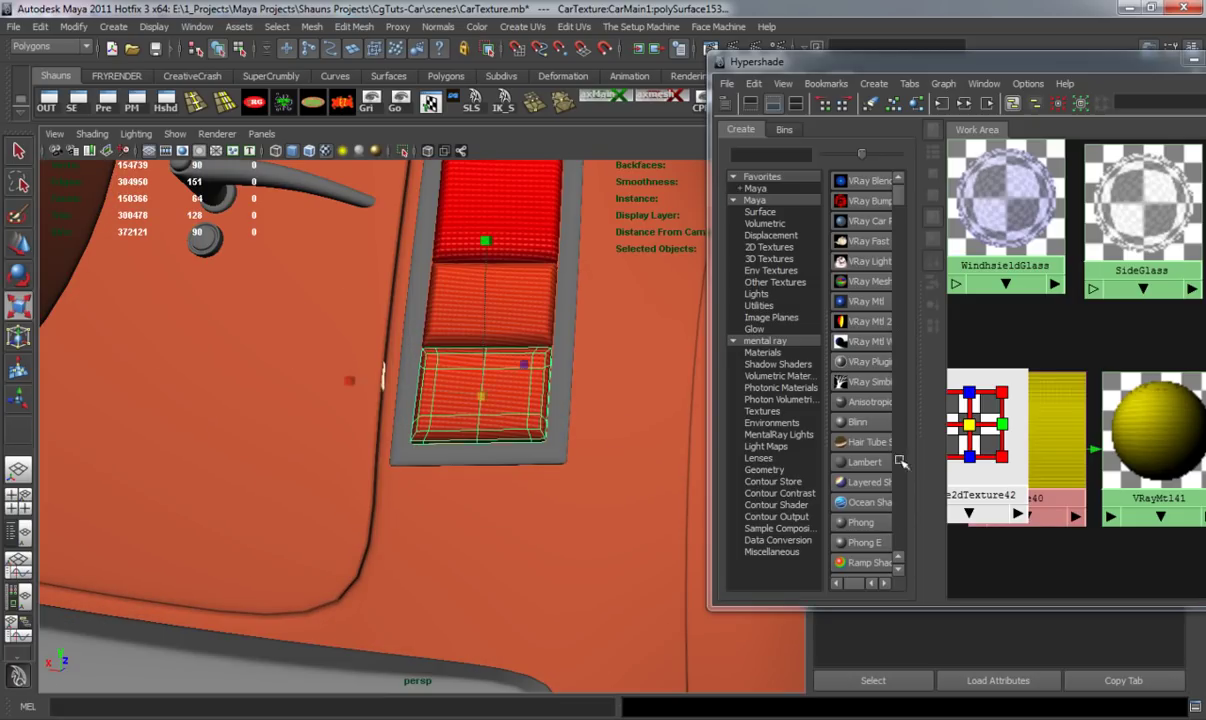
right_drag(1018, 421, 1016, 382)
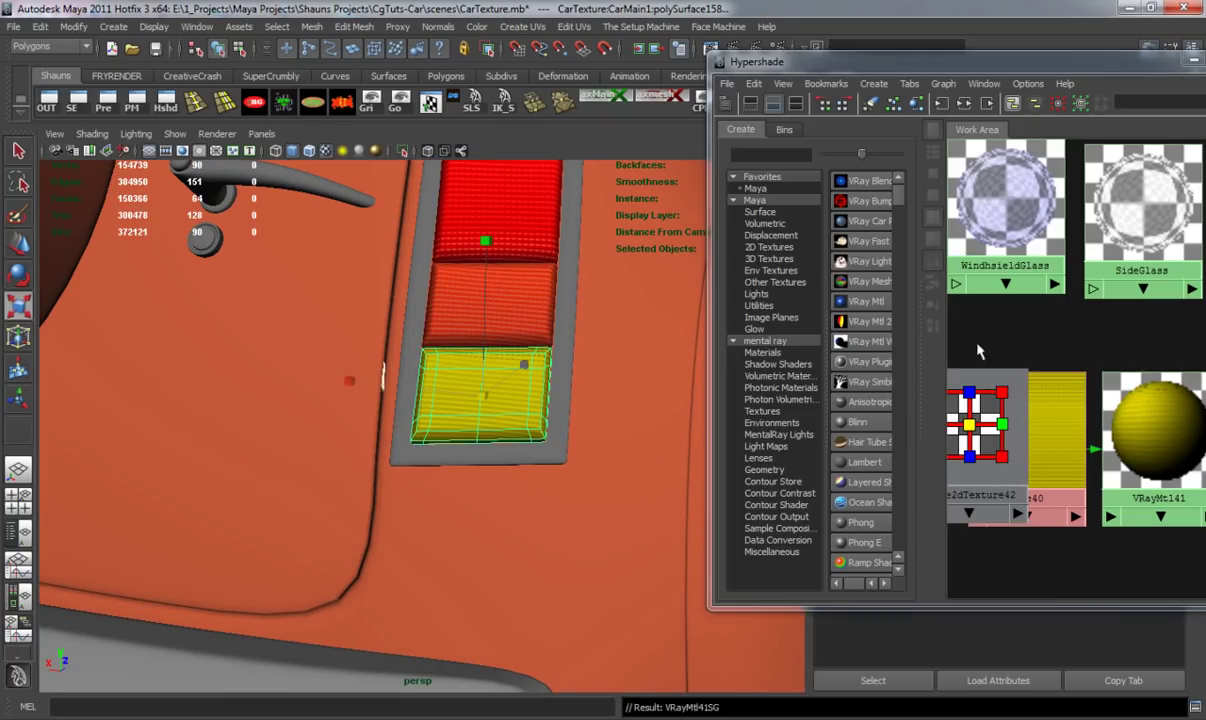
- Give the yellow material a white reflection color at about 0.138 and a white refraction color at about 0.131
drag(1036, 70, 349, 136)
click(447, 473)
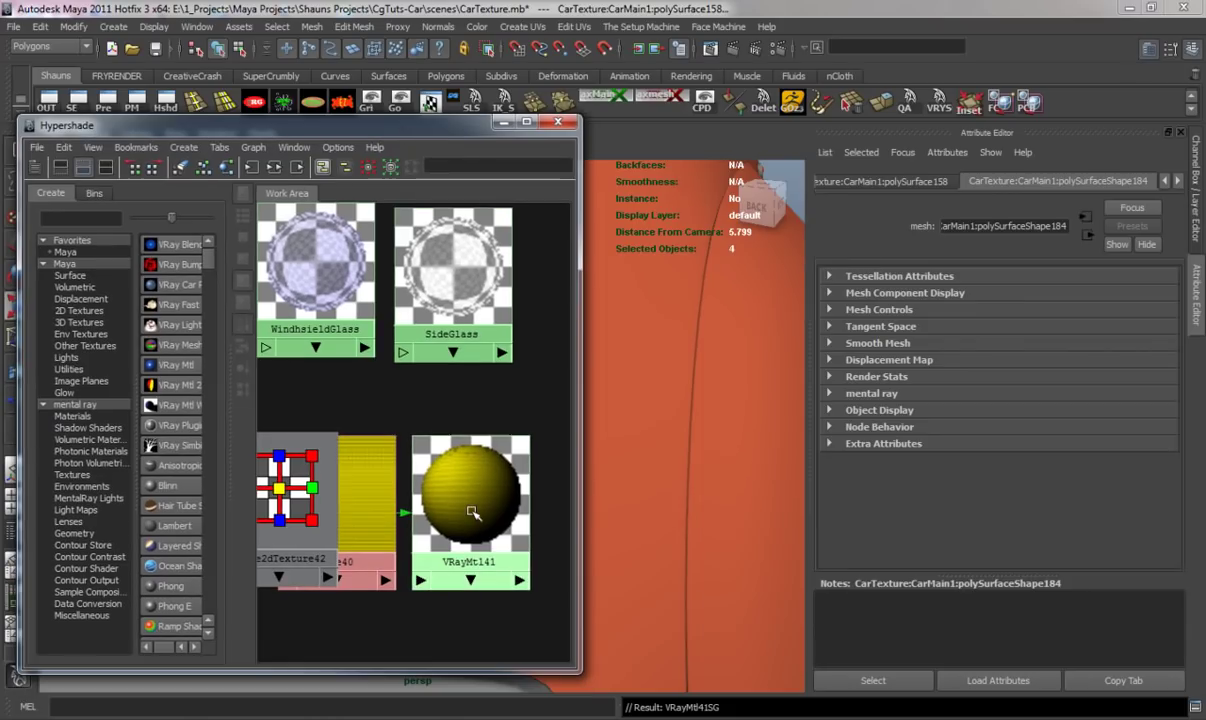
scroll(1100, 467, down, 2)
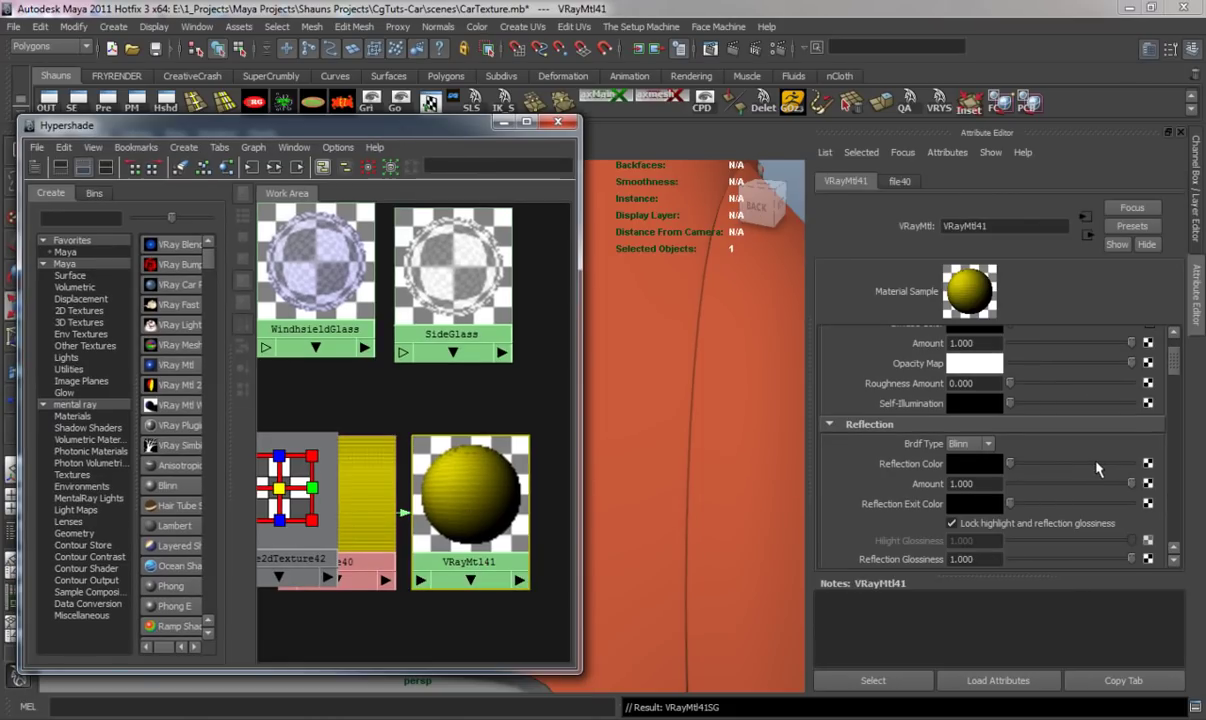
drag(1012, 464, 1029, 497)
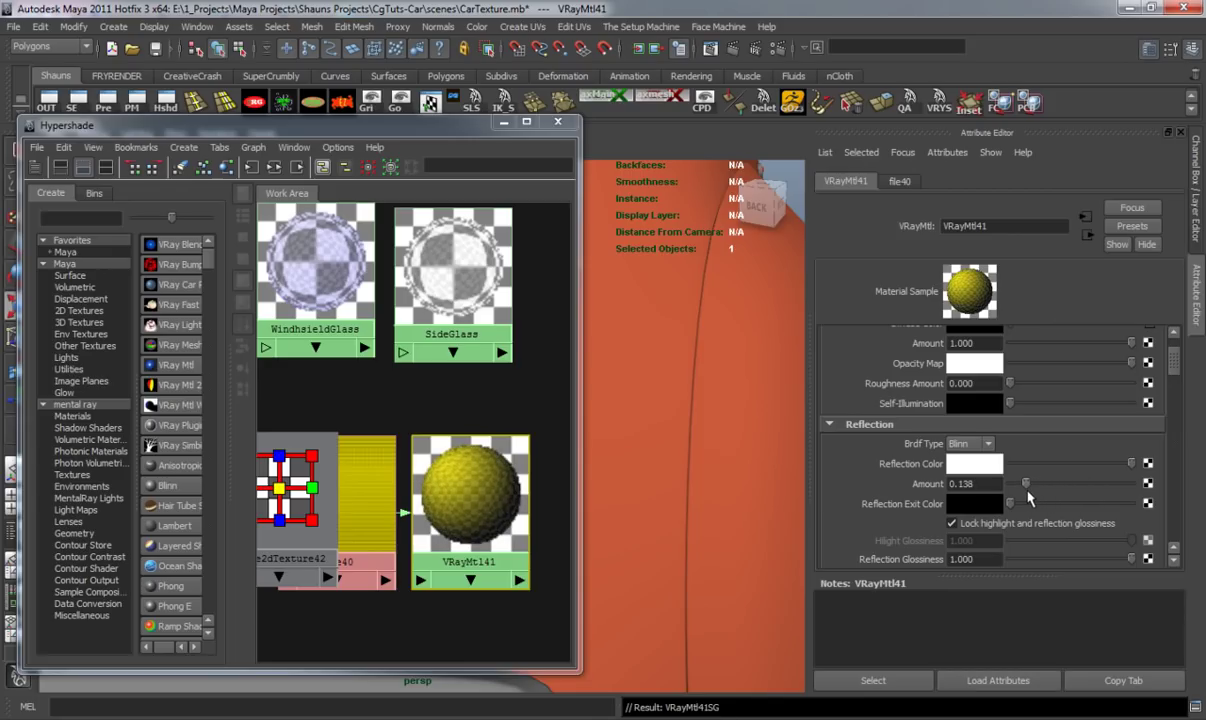
drag(1176, 368, 1169, 426)
mouse_move(1010, 416)
mouse_down()
mouse_move(1146, 428)
mouse_move(1010, 437)
mouse_move(1037, 441)
mouse_move(1022, 438)
mouse_up()
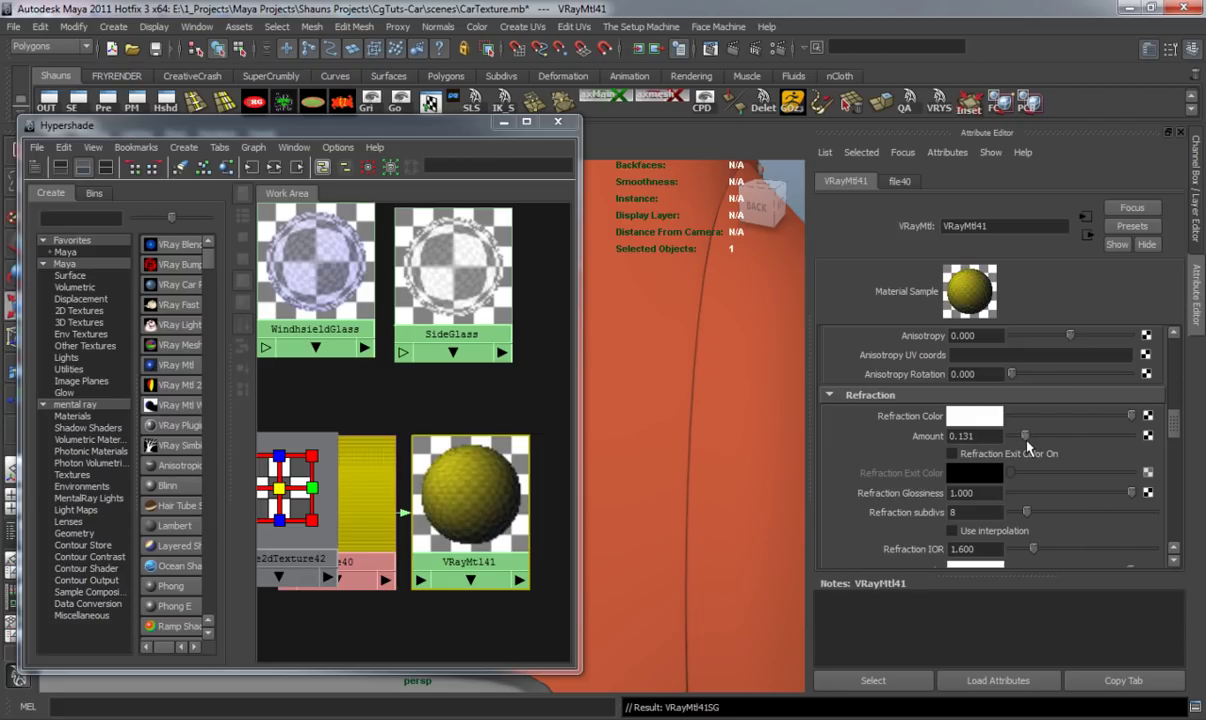
- Check the refraction settings of the red round lens's material and set the yellow material's refraction Amount to 0.220
drag(411, 127, 304, 144)
alt+drag(708, 460, 587, 450)
alt+middle_drag(541, 382, 583, 413)
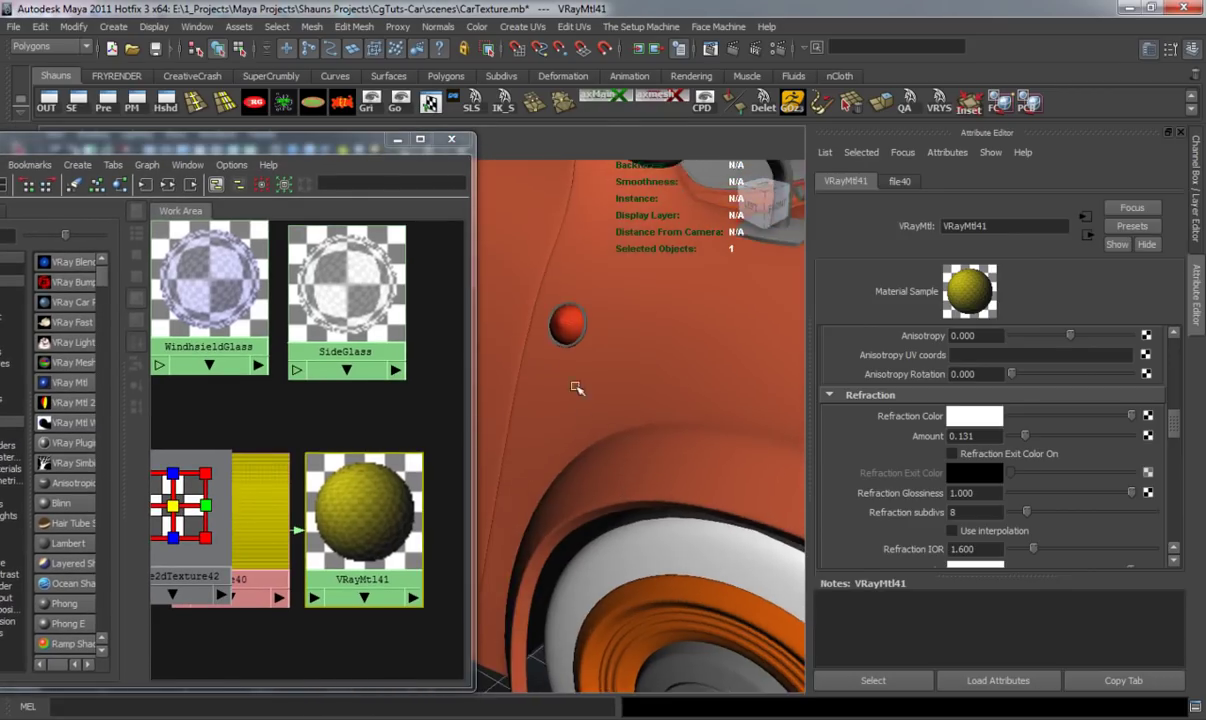
click(568, 321)
click(1178, 181)
click(1127, 182)
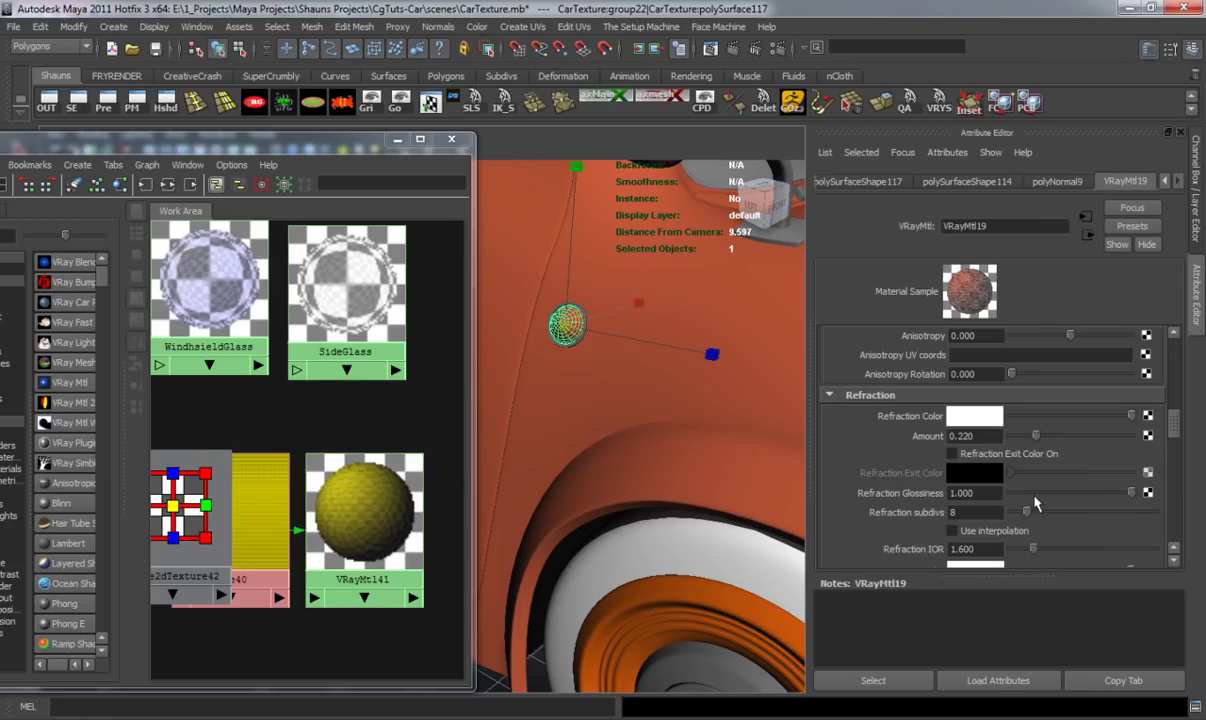
click(350, 523)
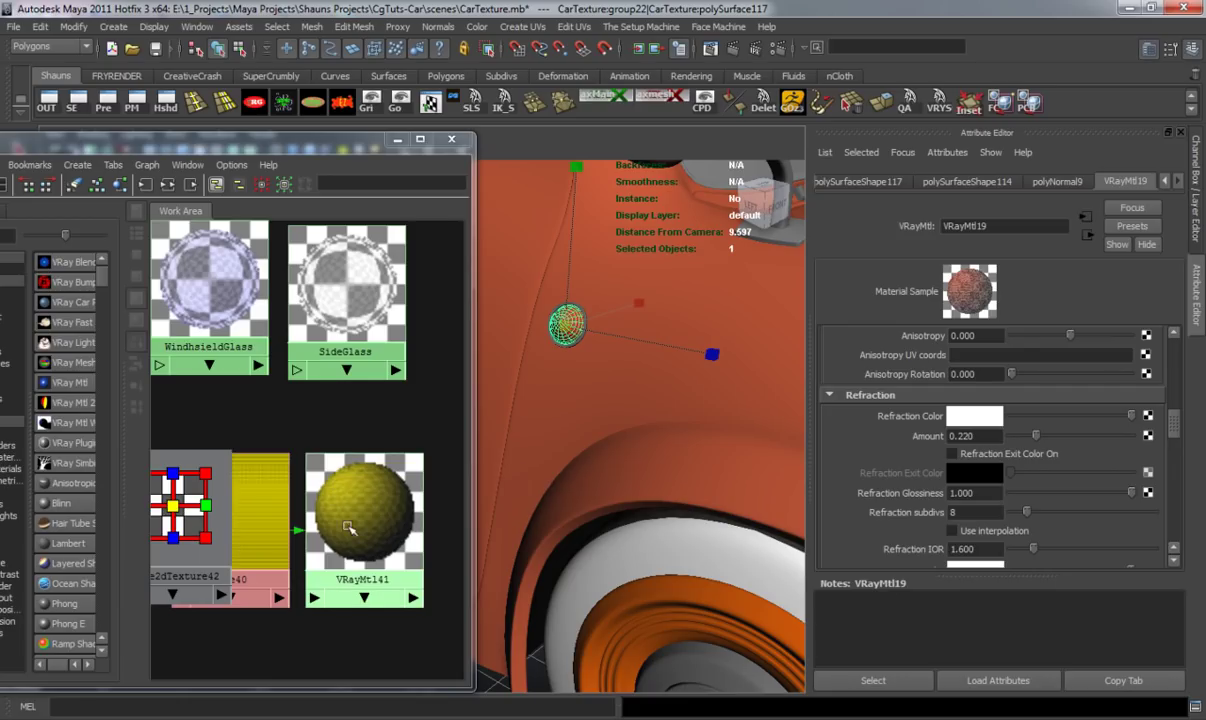
drag(972, 438, 889, 437)
text(.220)
key(Return)
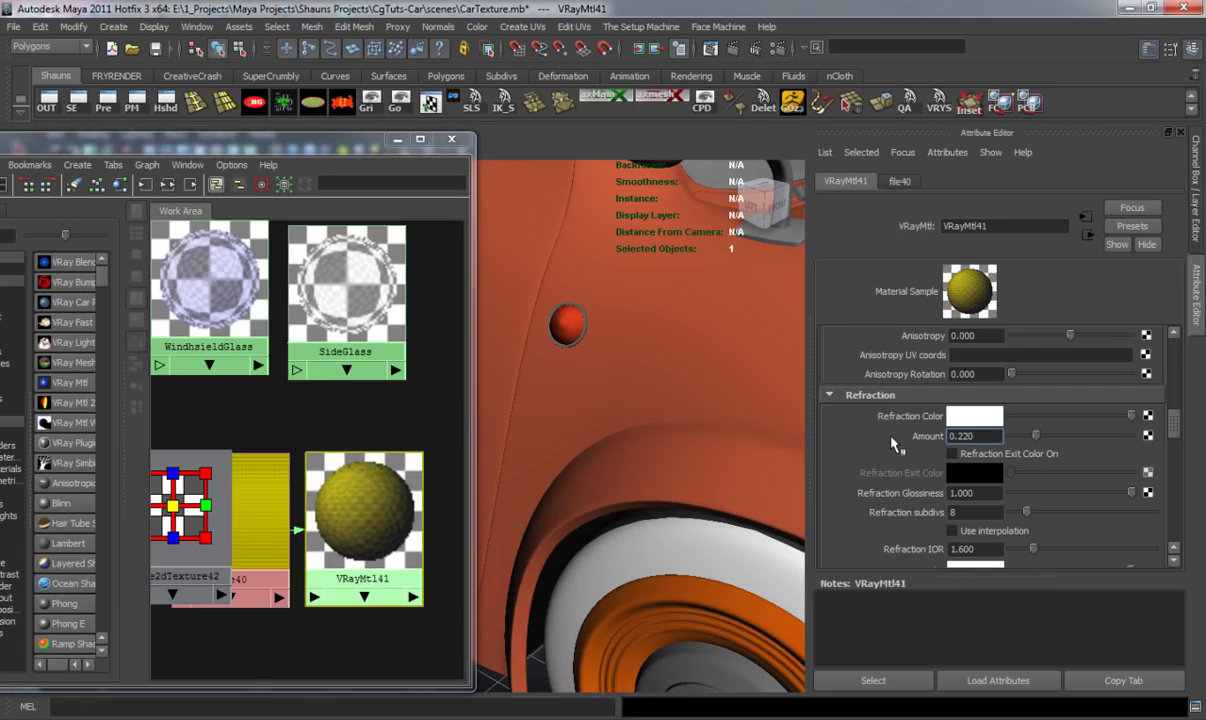
- Connect a File texture with filter type Off to the yellow material's bump map and load WhiteLense_NRM.jpg into it
drag(1173, 426, 1076, 458)
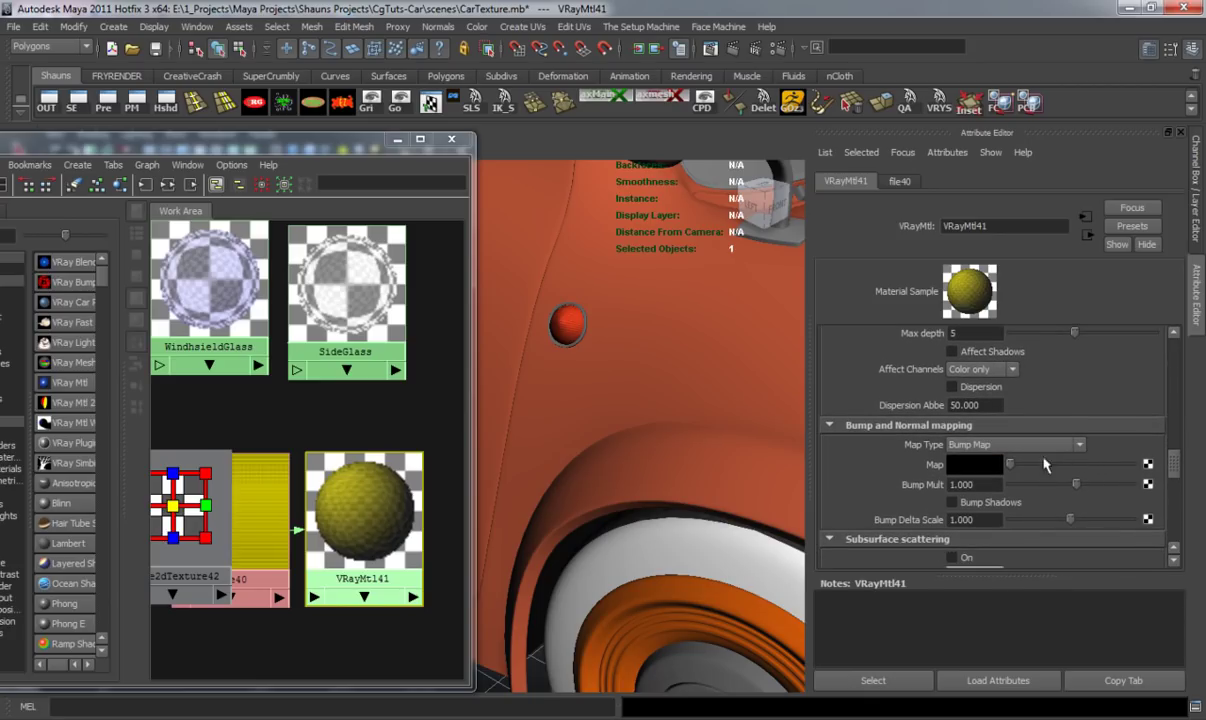
click(1147, 465)
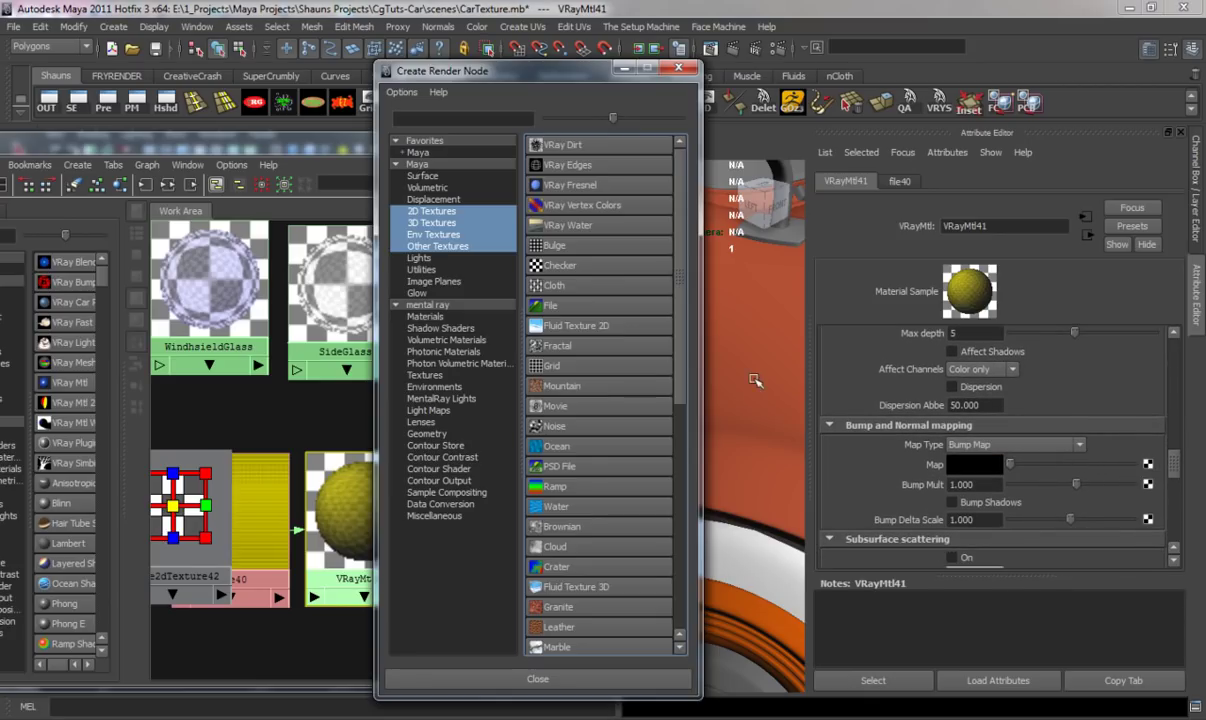
click(532, 300)
click(1000, 356)
click(992, 370)
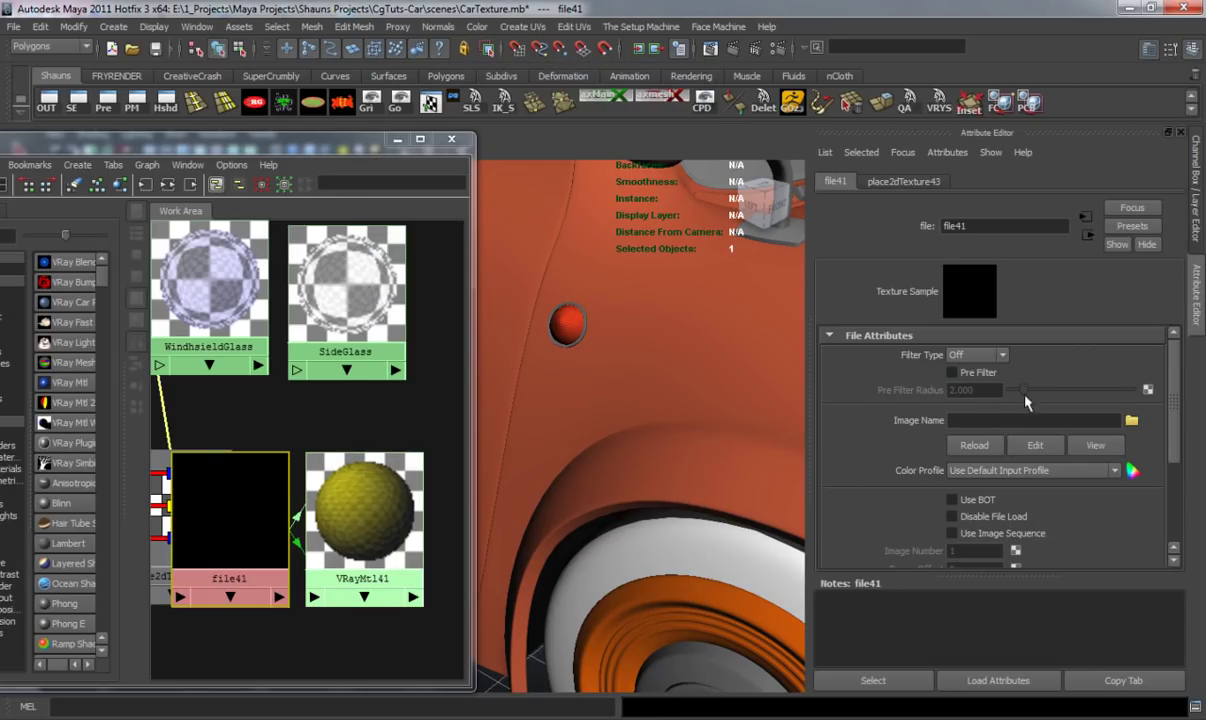
click(1131, 420)
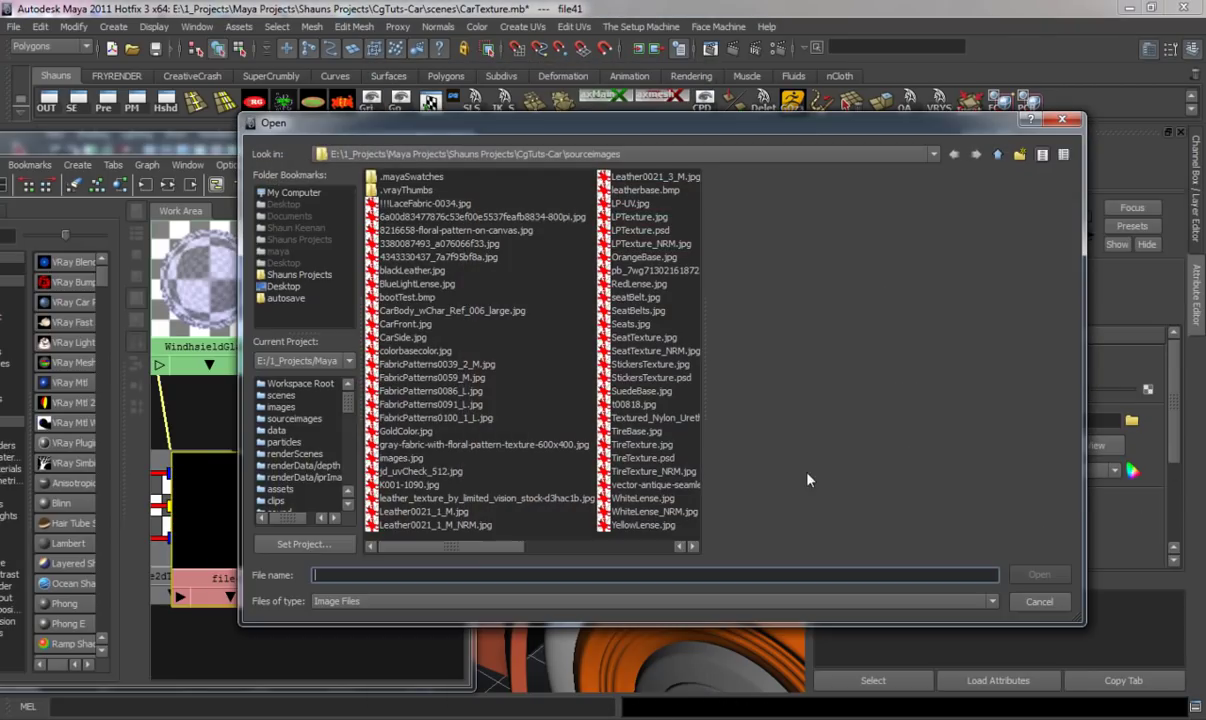
click(652, 511)
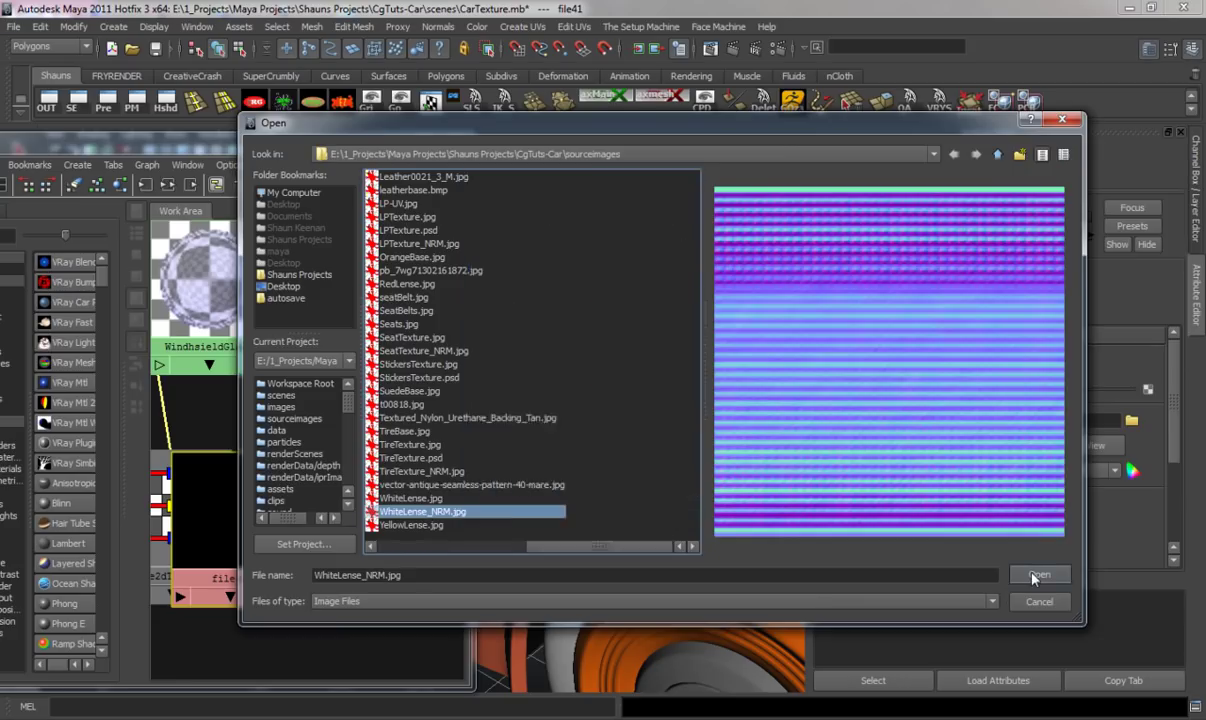
click(1039, 574)
- Set the yellow material's Bump Mult to 0.2
click(370, 498)
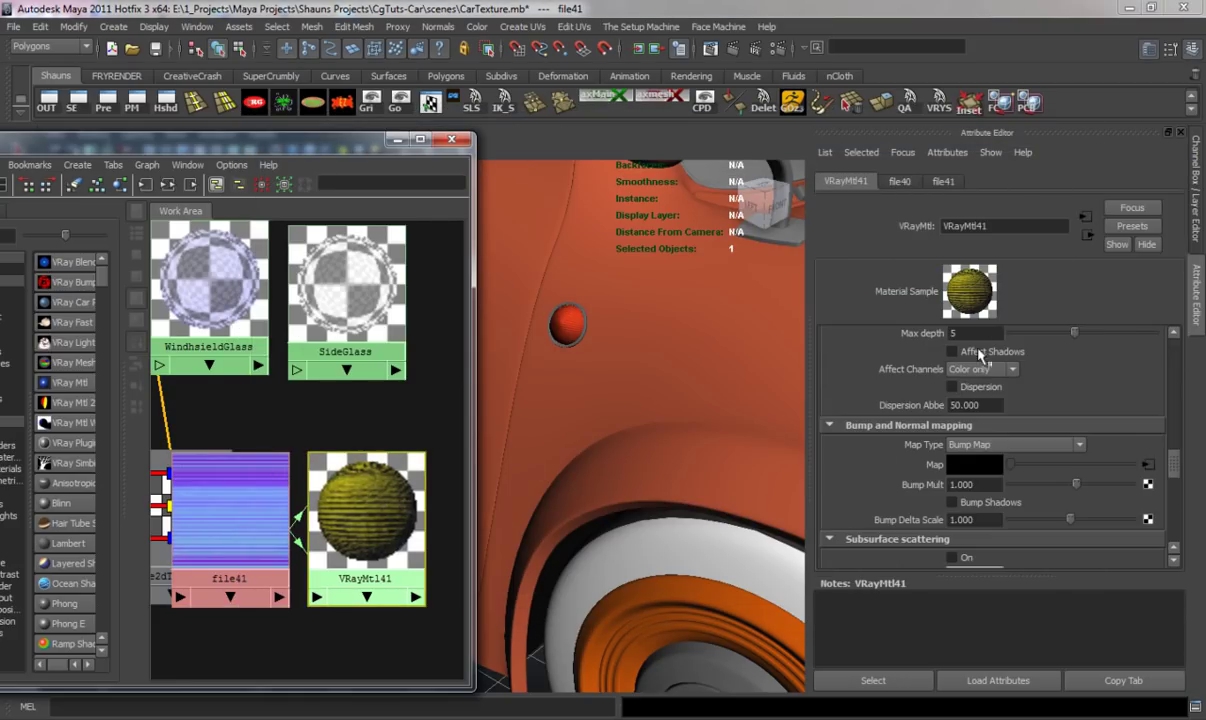
drag(992, 483, 895, 475)
text(.2)
key(Return)
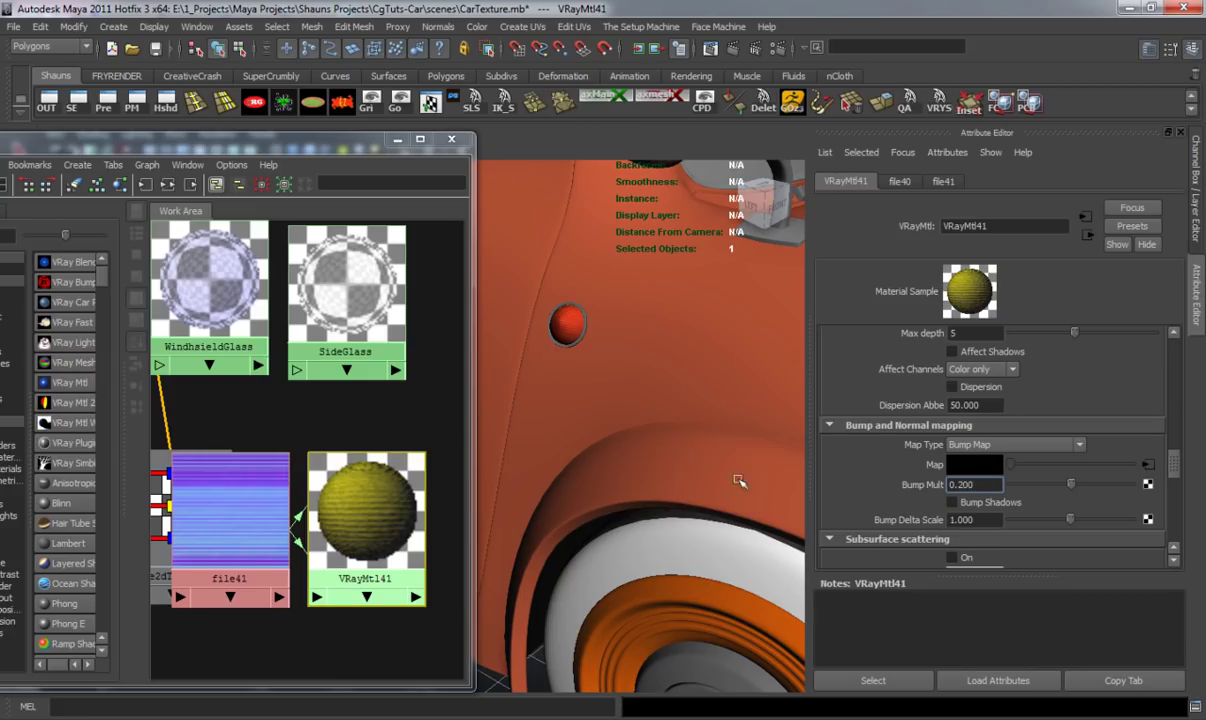
- Examine the front of the car with its yellow lenses from both sides
alt+drag(599, 447, 700, 442)
alt+right_drag(700, 442, 565, 450)
alt+drag(565, 450, 474, 431)
drag(333, 140, 141, 140)
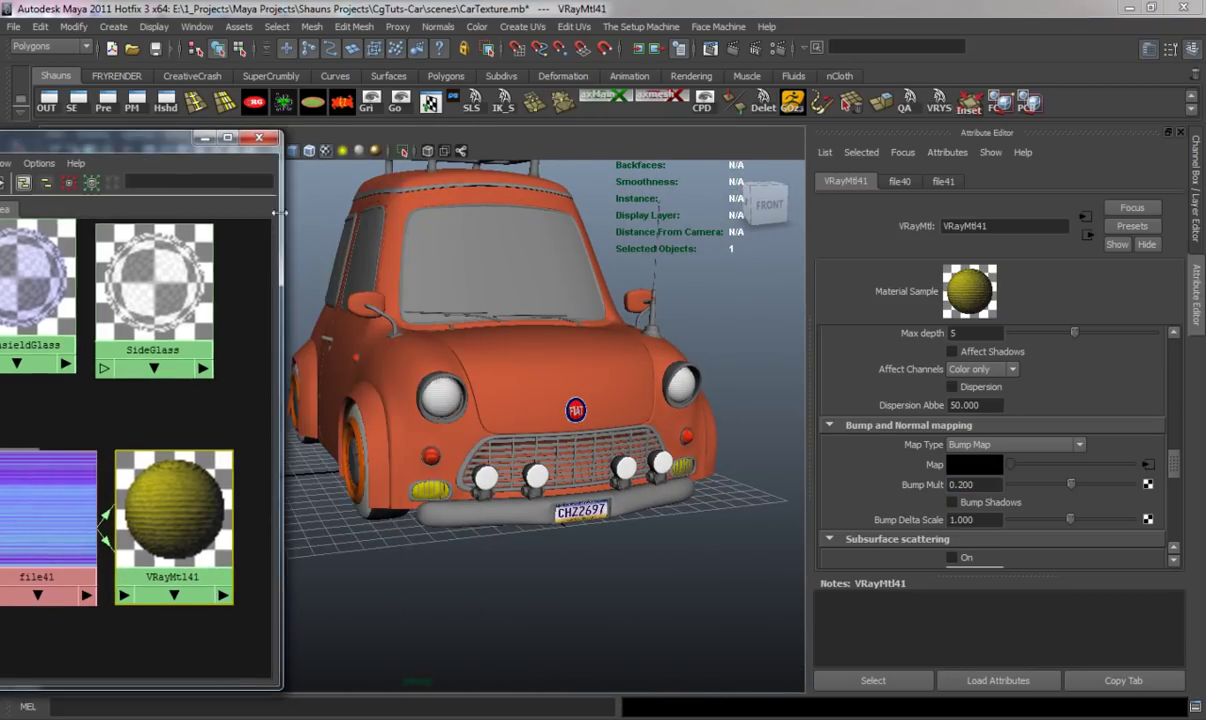
alt+drag(581, 488, 457, 520)
alt+middle_drag(457, 520, 477, 450)
alt+right_drag(477, 450, 382, 479)
alt+middle_drag(382, 479, 398, 479)
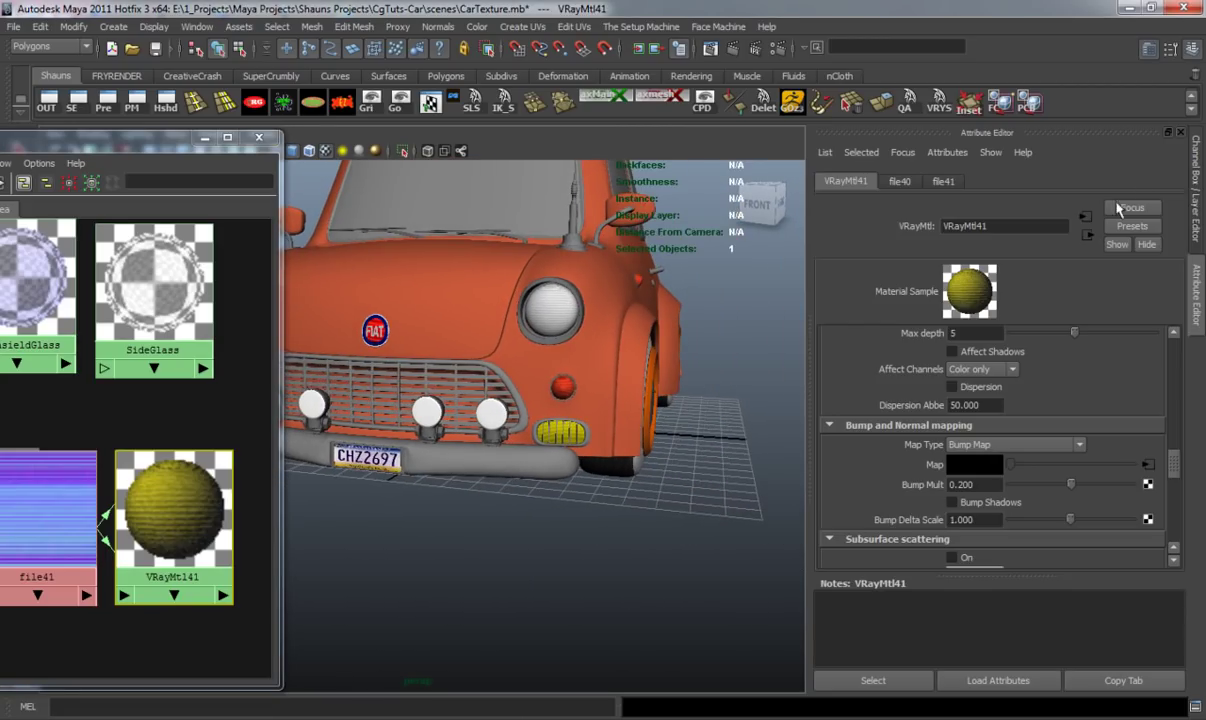
- Clear the Hypershade work area, create a new VRay Mtl and show its basic parameters
drag(160, 138, 640, 124)
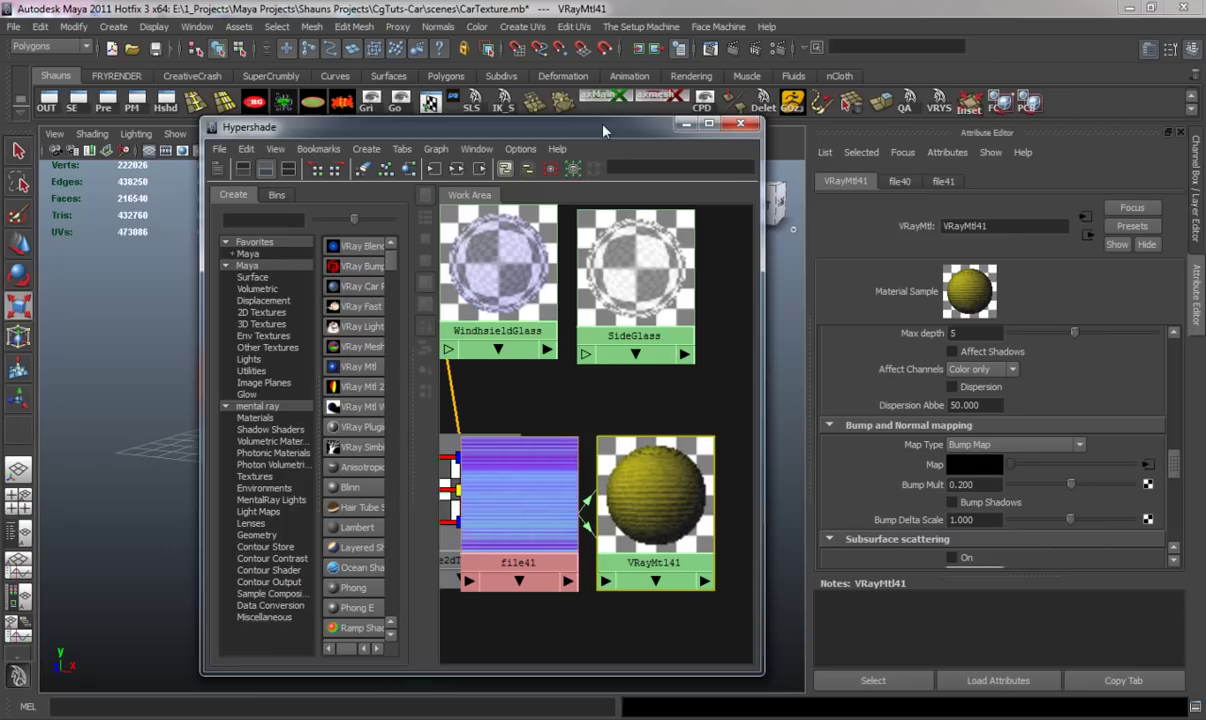
click(360, 170)
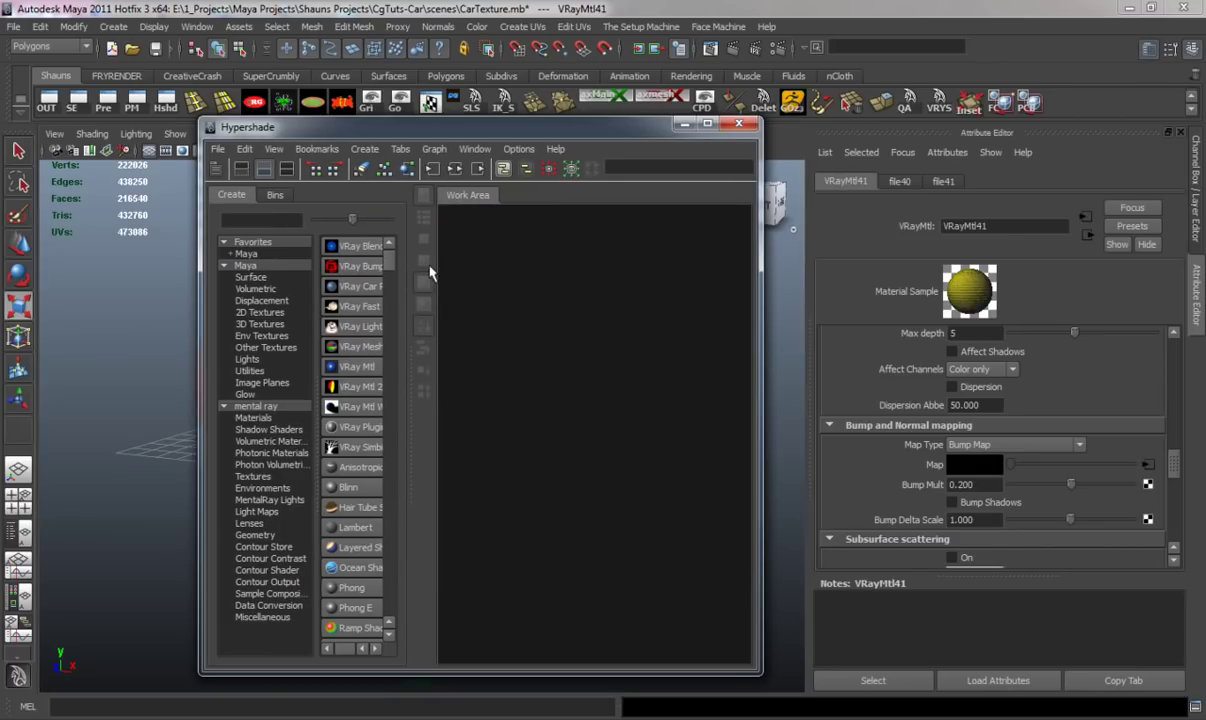
click(358, 366)
drag(509, 127, 996, 119)
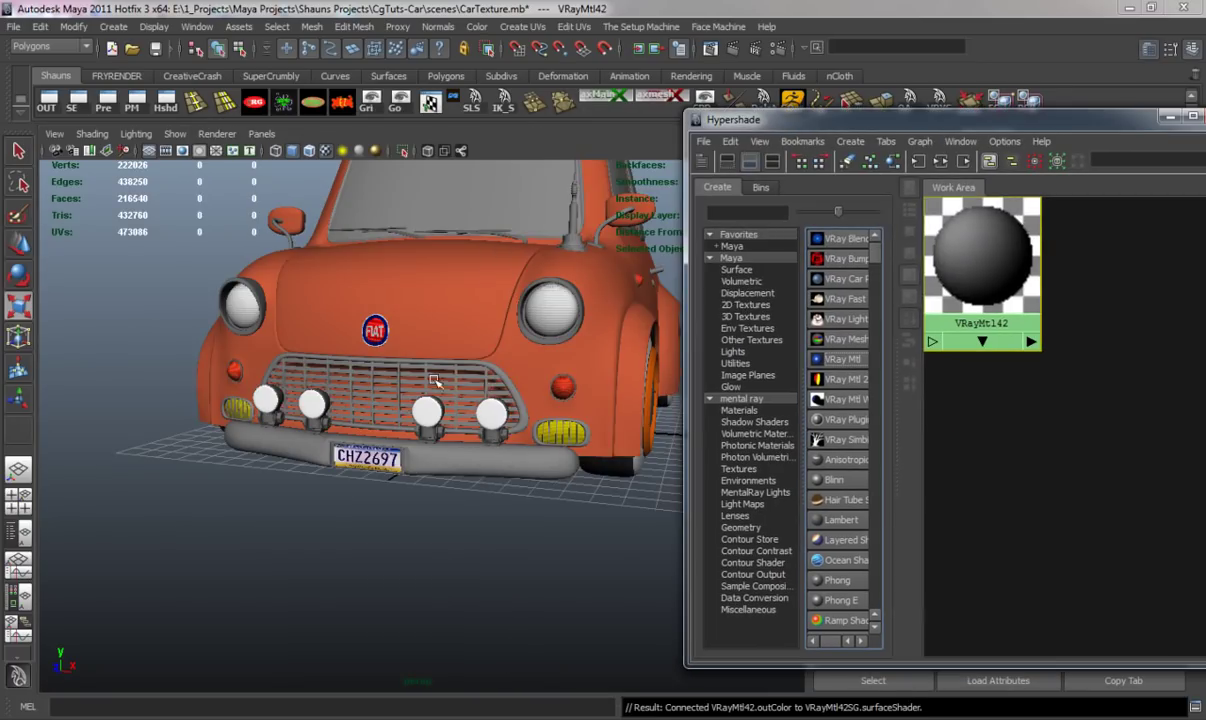
scroll(447, 368, up, 5)
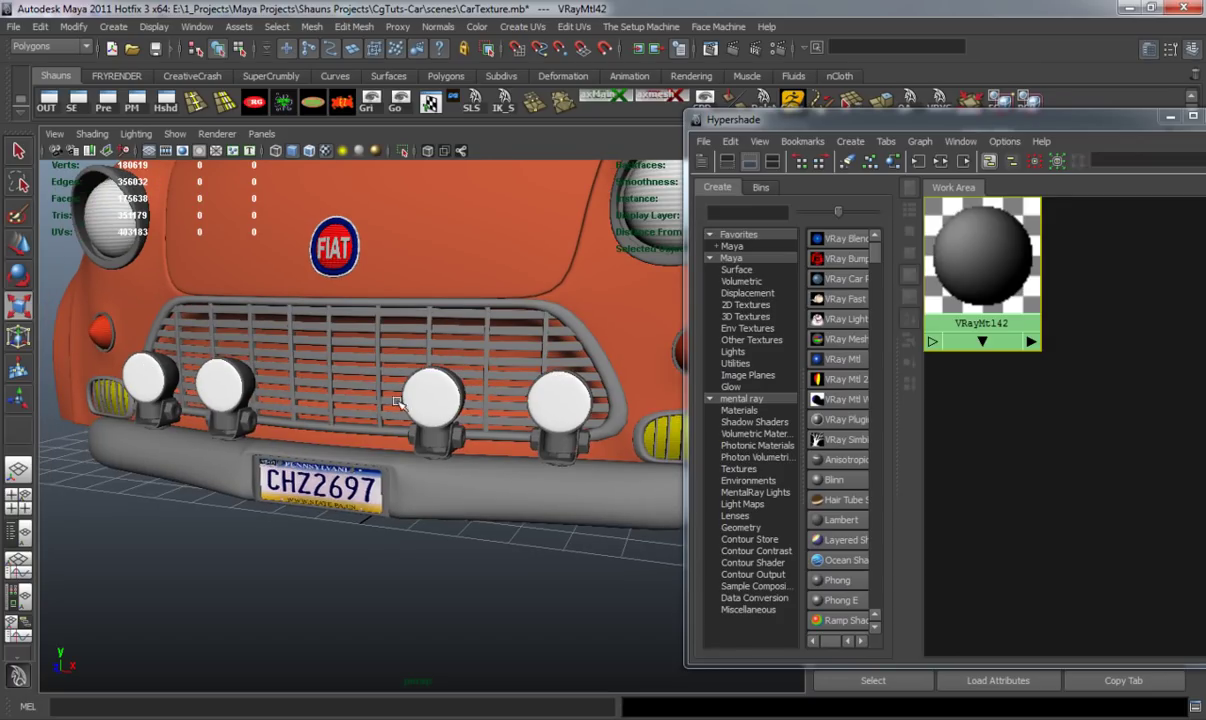
double_click(978, 262)
drag(1071, 124, 490, 129)
drag(1175, 466, 1177, 343)
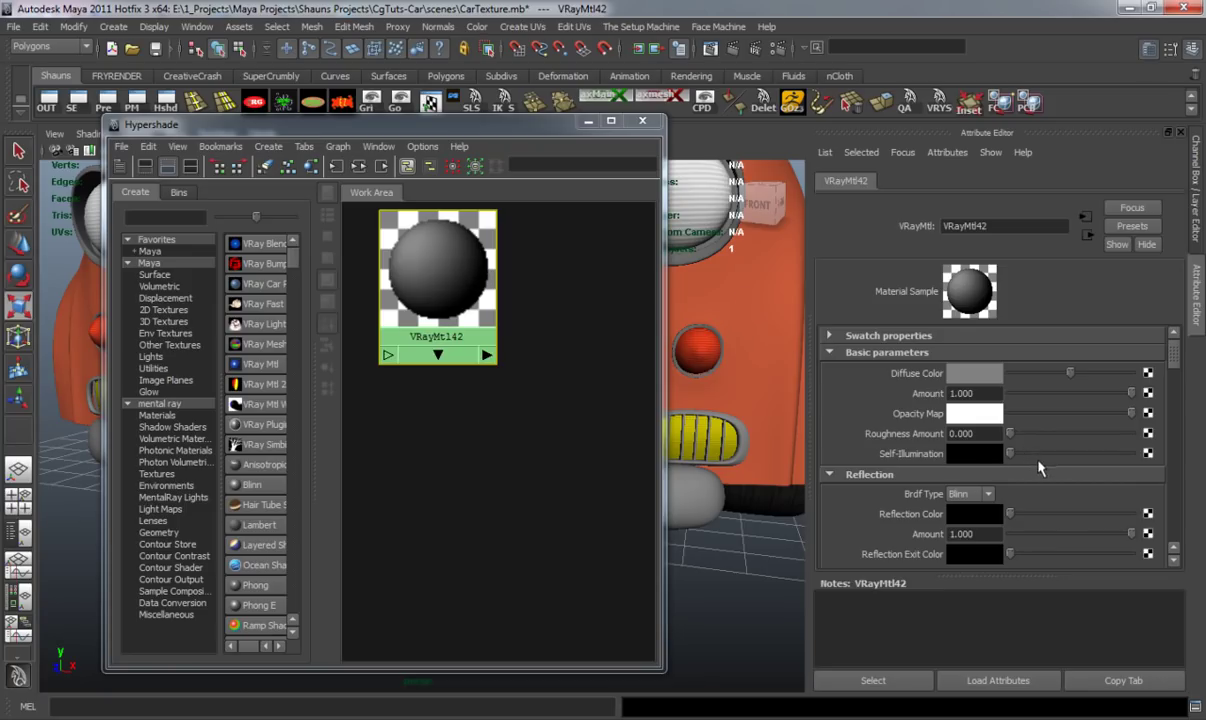
- Give the new material a white reflection color at about 0.117 and pick the recent orange as its refraction color
mouse_move(1011, 516)
mouse_down()
mouse_move(1181, 515)
mouse_move(1031, 541)
mouse_up()
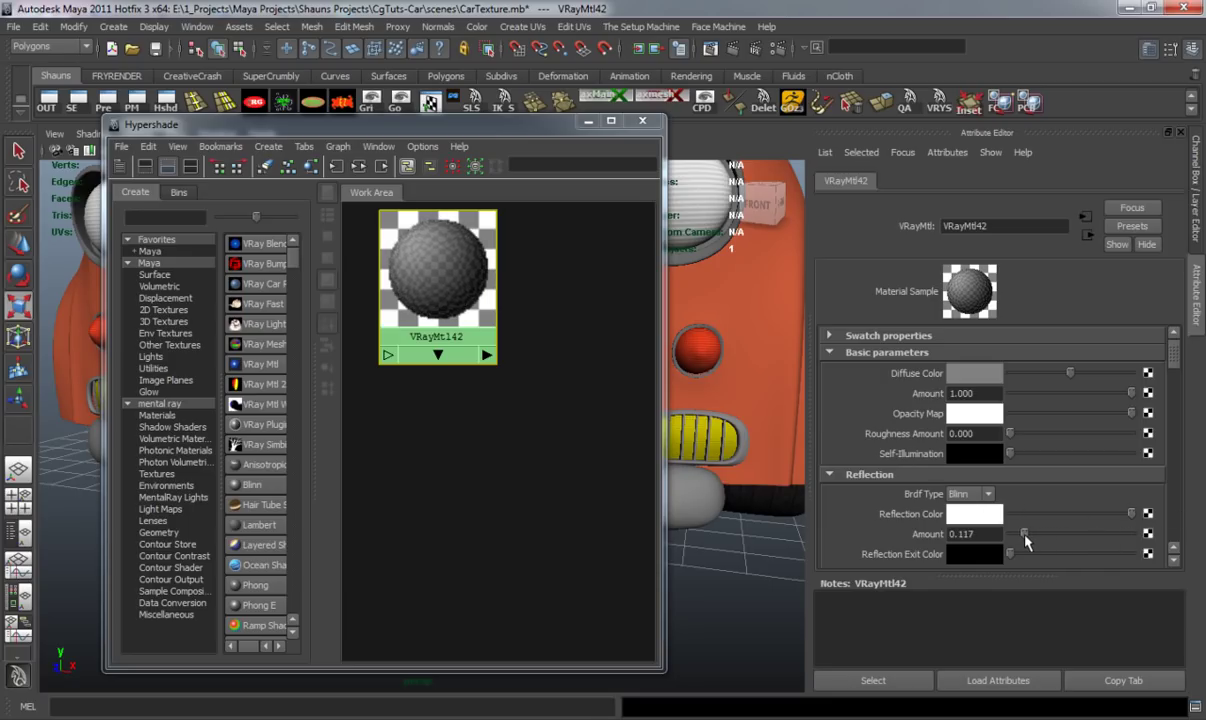
drag(1174, 367, 1167, 432)
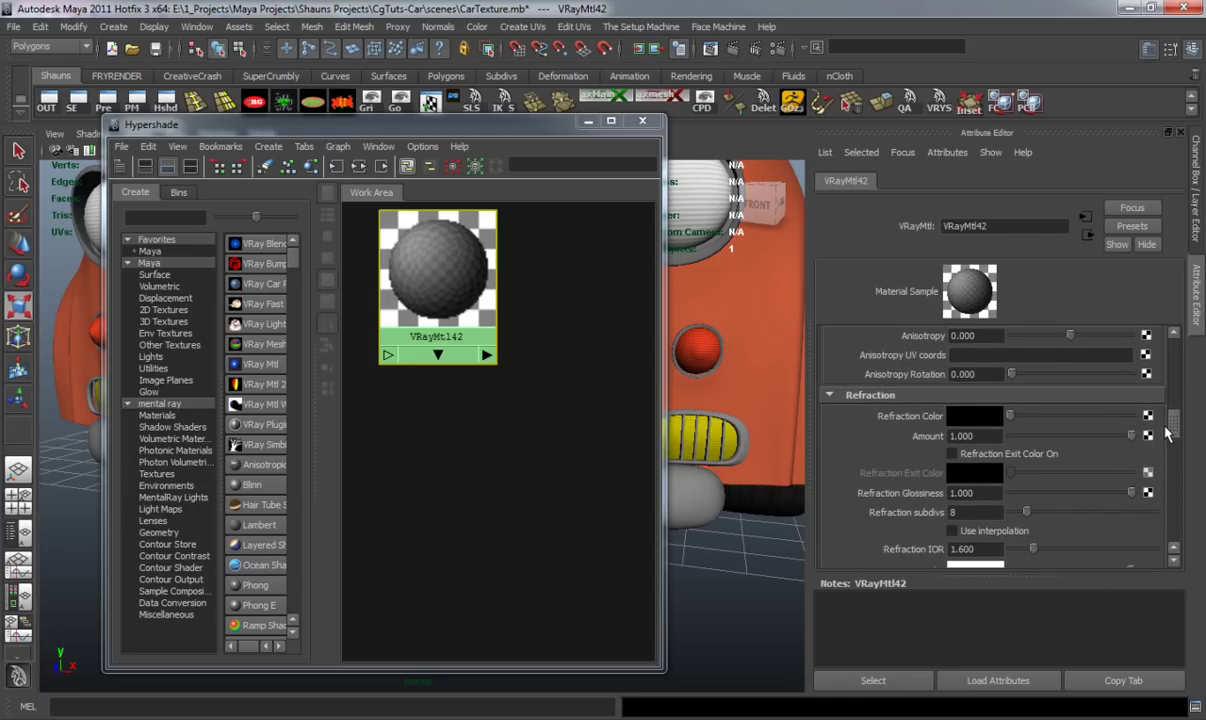
click(958, 418)
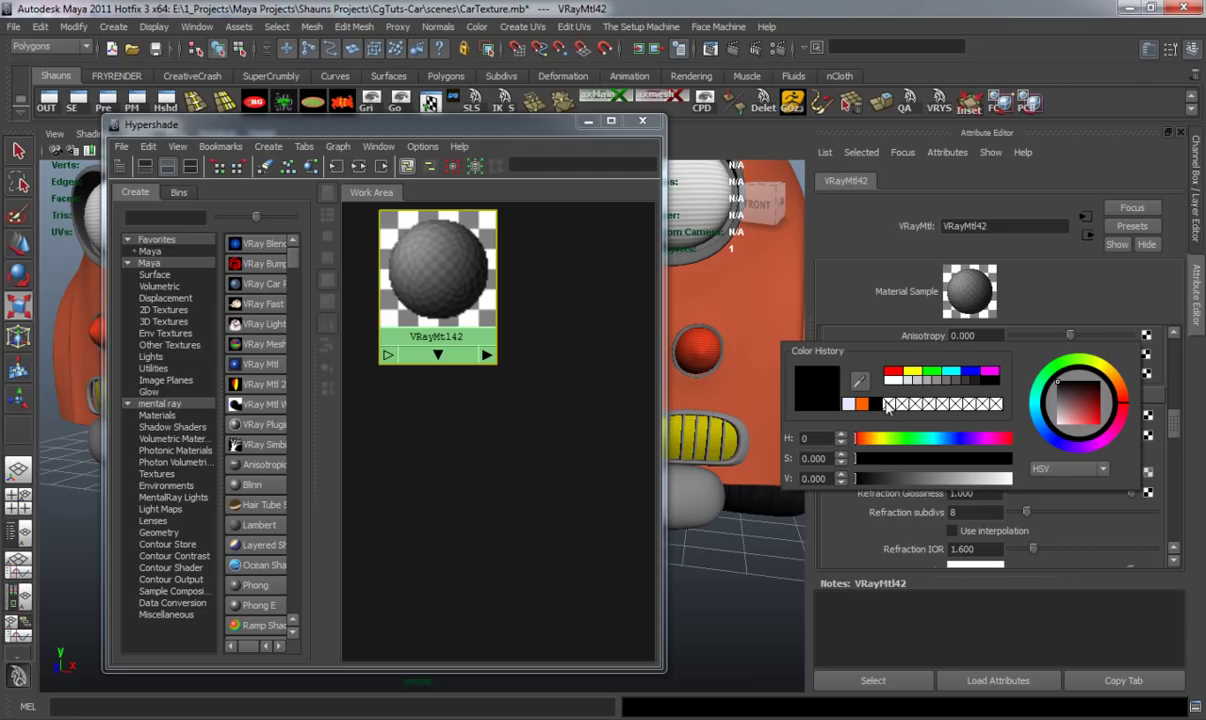
click(866, 404)
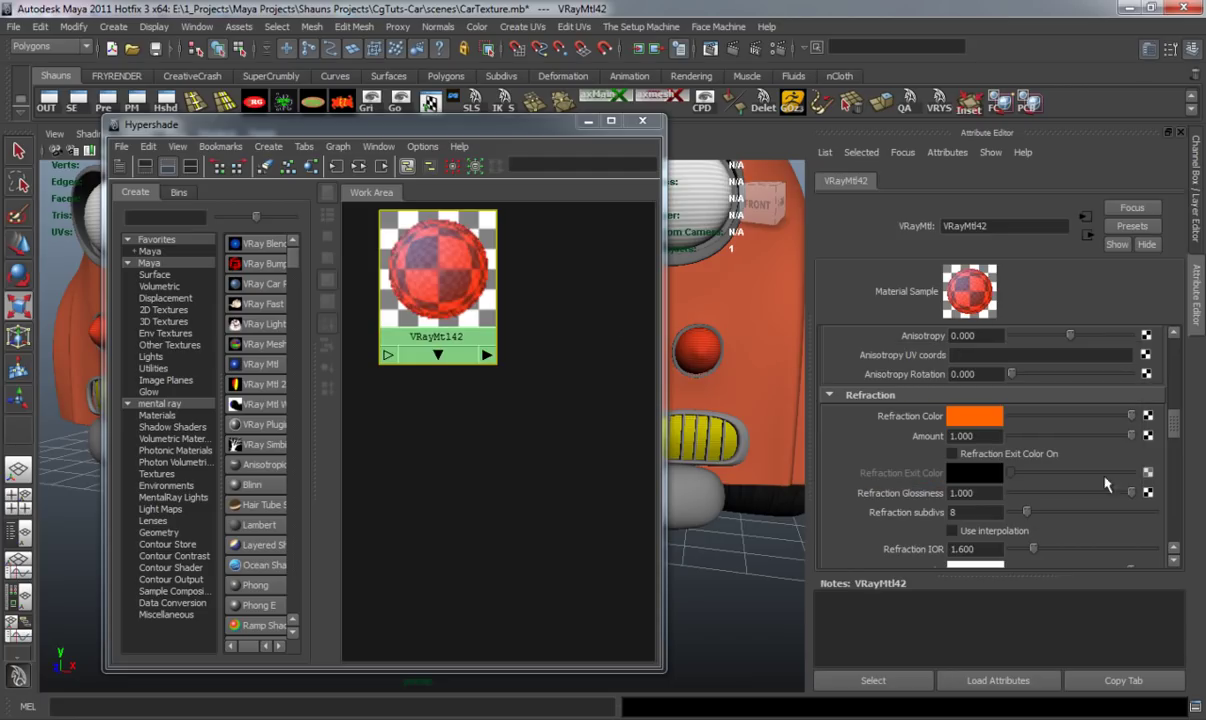
- Try a darker refraction color on the new material and lower its reflection amount to 0.083
drag(1129, 435, 1172, 412)
drag(1131, 515, 1032, 520)
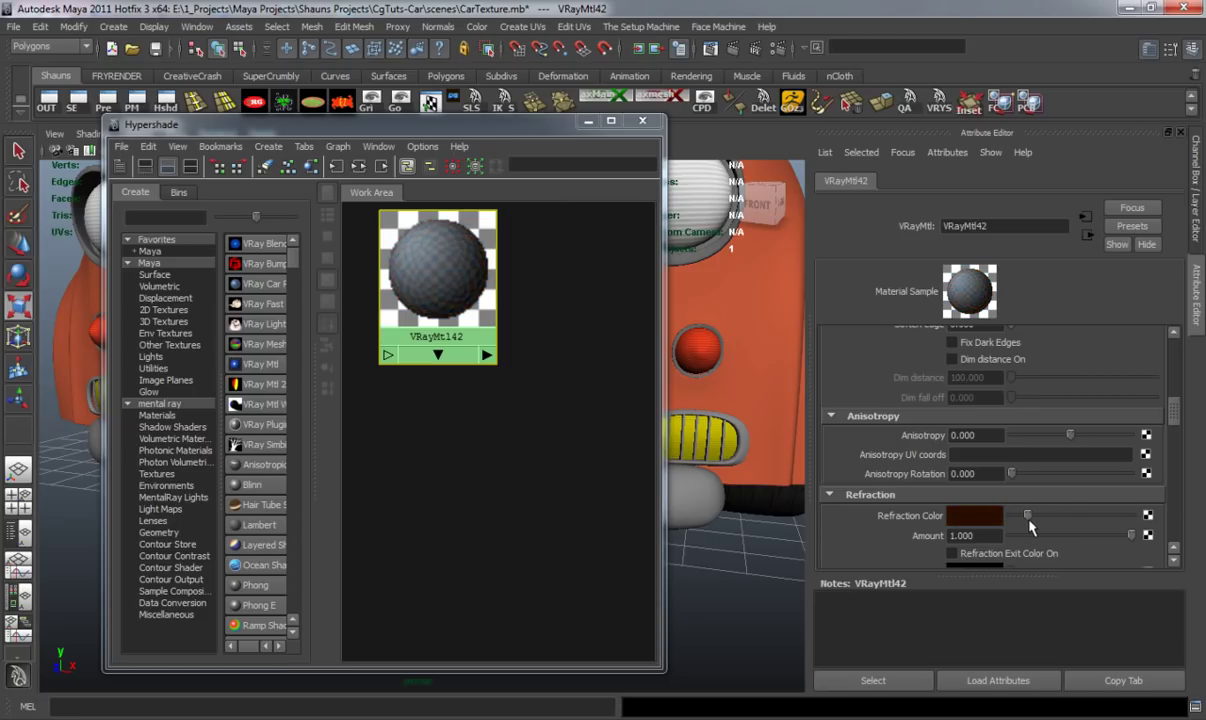
drag(1174, 410, 1175, 352)
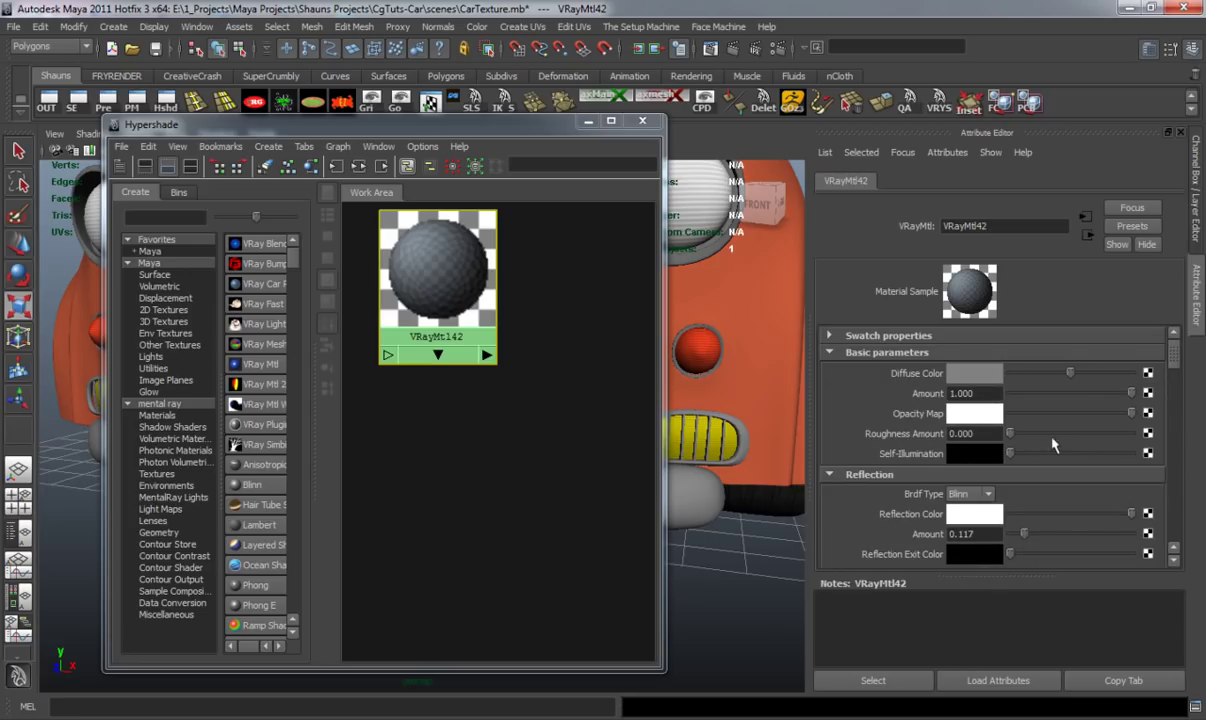
drag(1023, 535, 1019, 537)
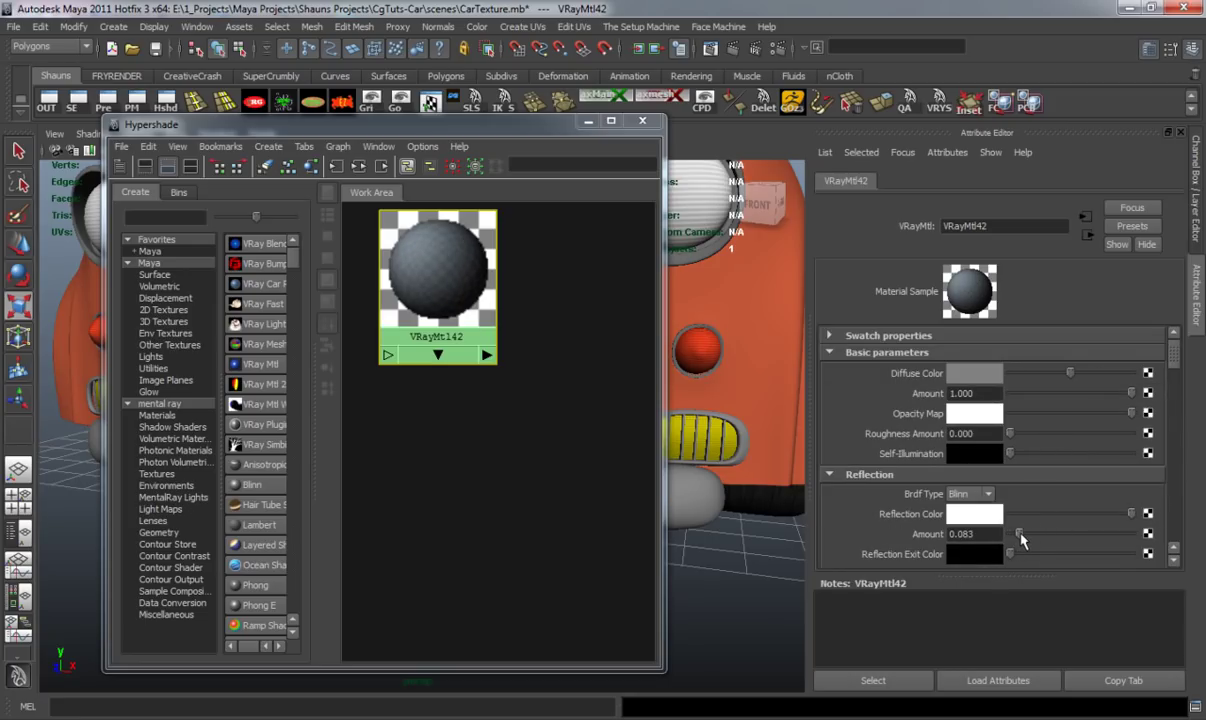
- Bring the refraction color back to full brightness and try the recent pale lavender for it
drag(1177, 363, 1175, 428)
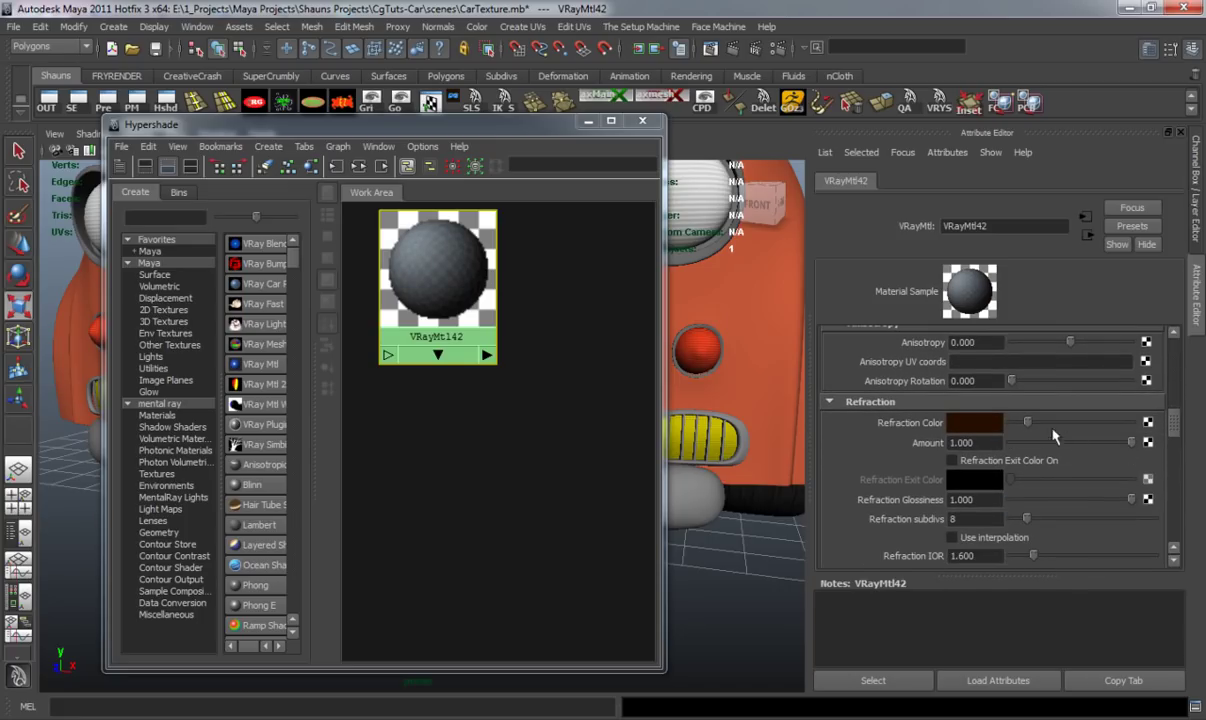
drag(1082, 423, 1170, 428)
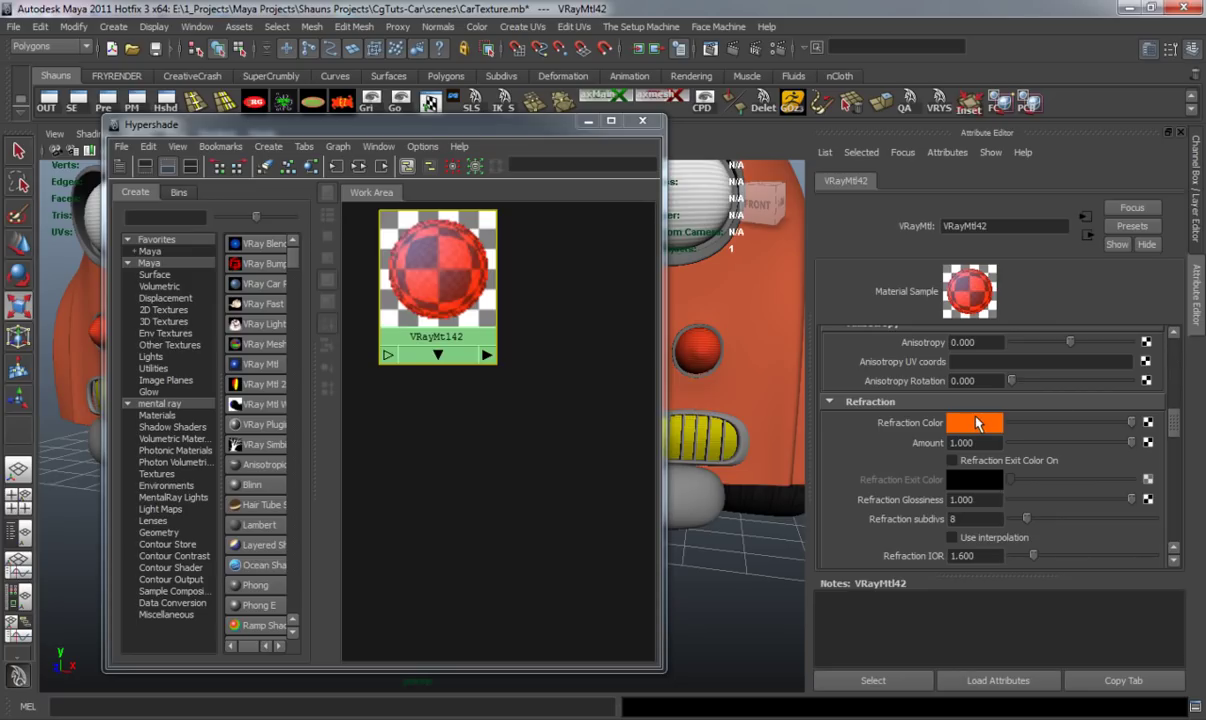
click(973, 424)
click(871, 408)
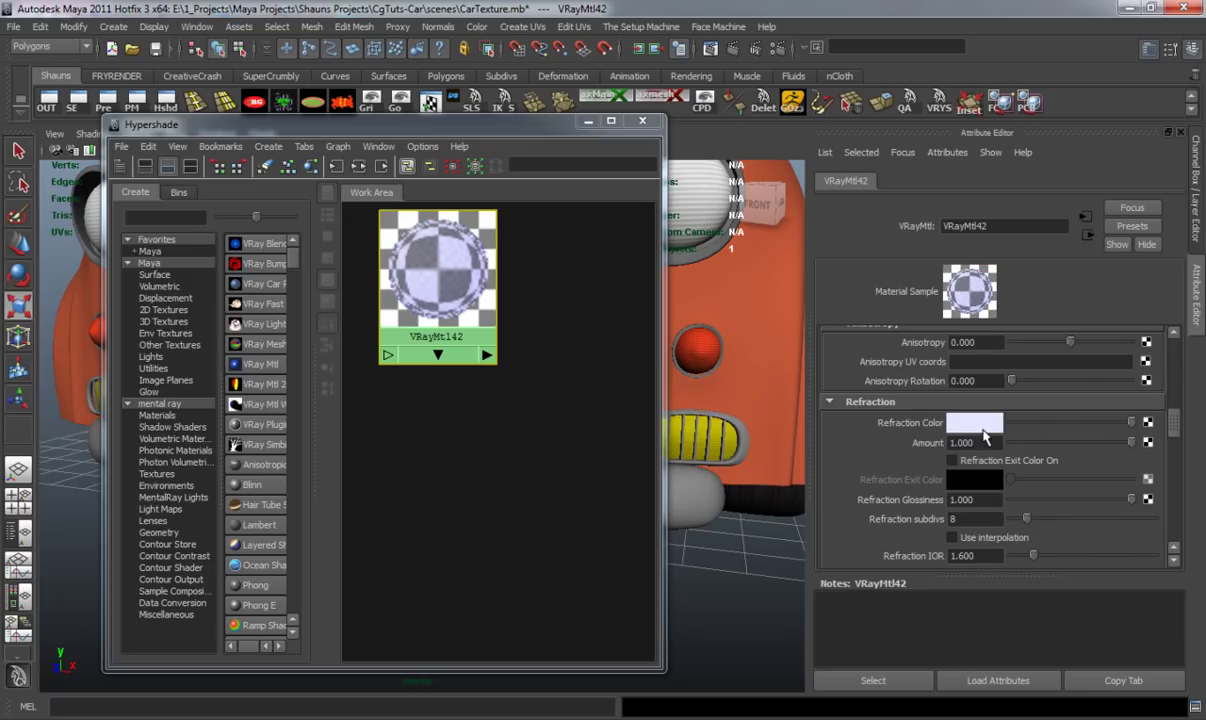
- Try the recent orange as the refraction color with its saturation reduced to about 0.17
click(978, 428)
click(883, 417)
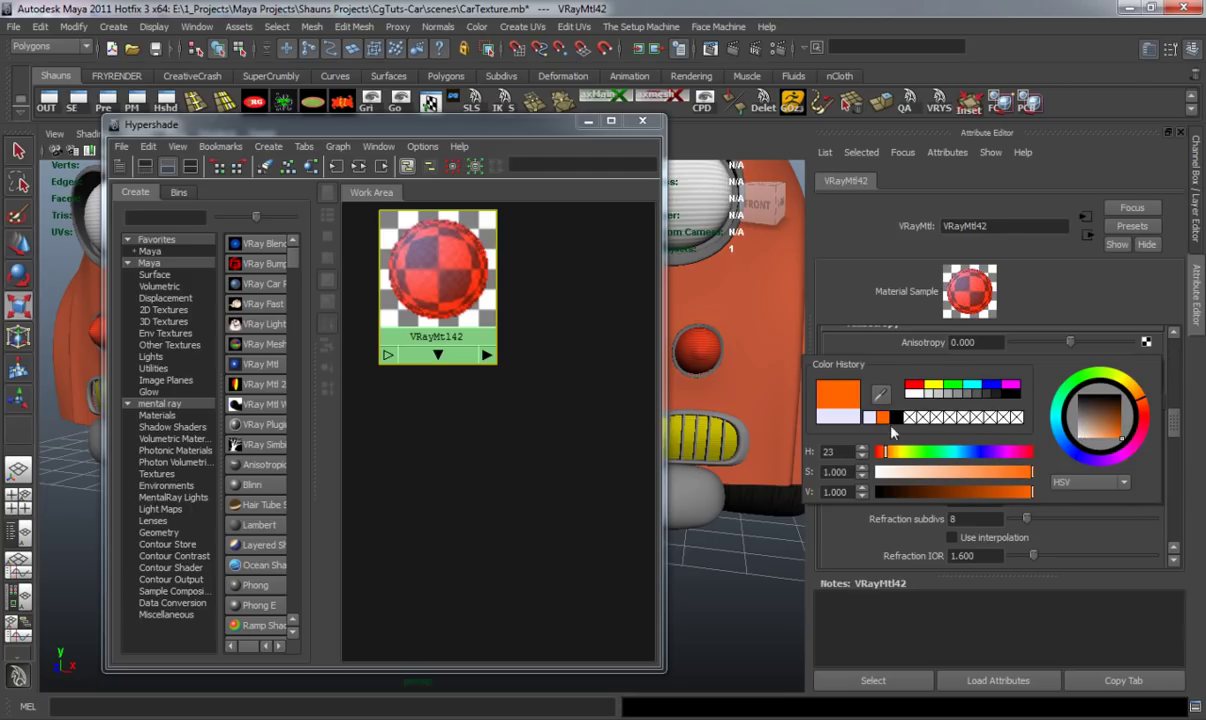
click(957, 473)
drag(957, 477, 908, 481)
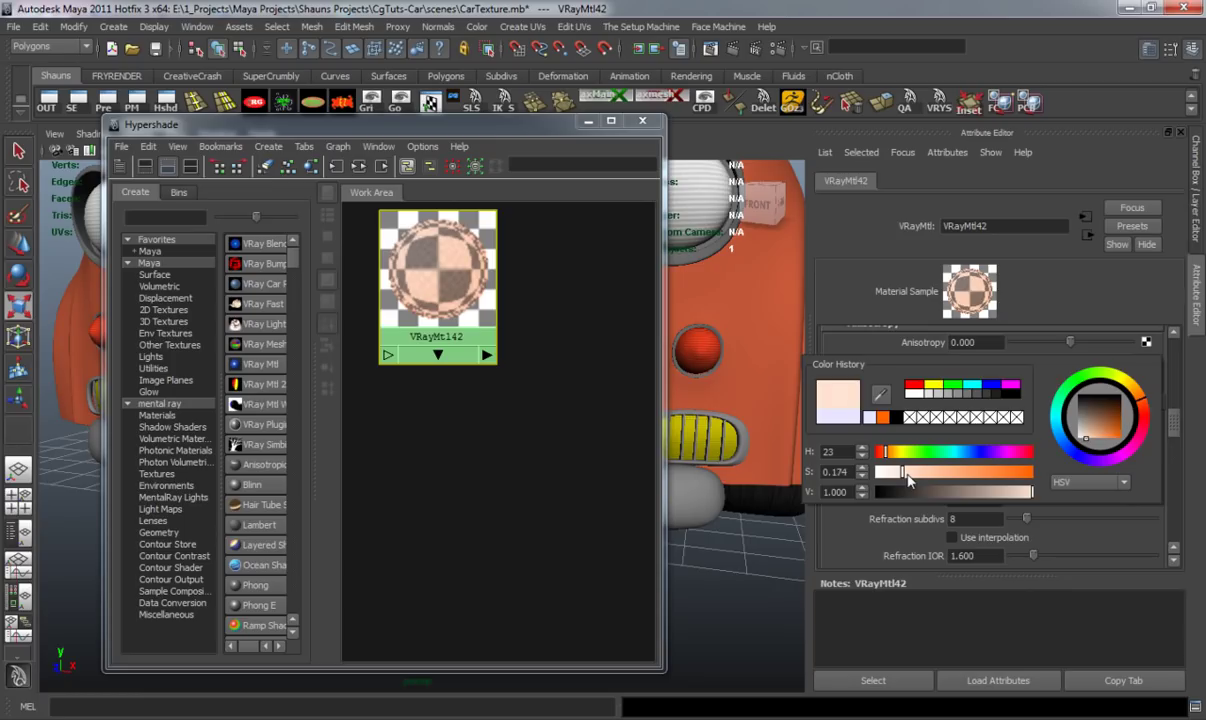
drag(906, 481, 903, 481)
- Try pure blue and pure green as the material's refraction color
click(994, 387)
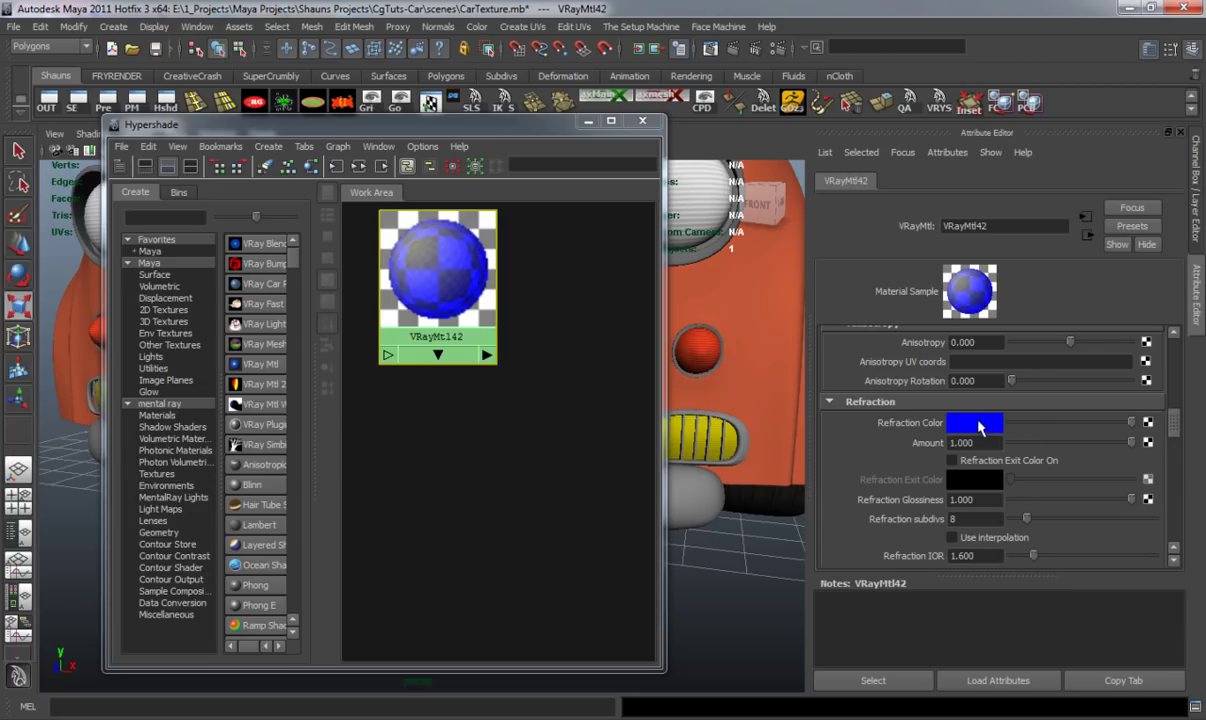
click(973, 424)
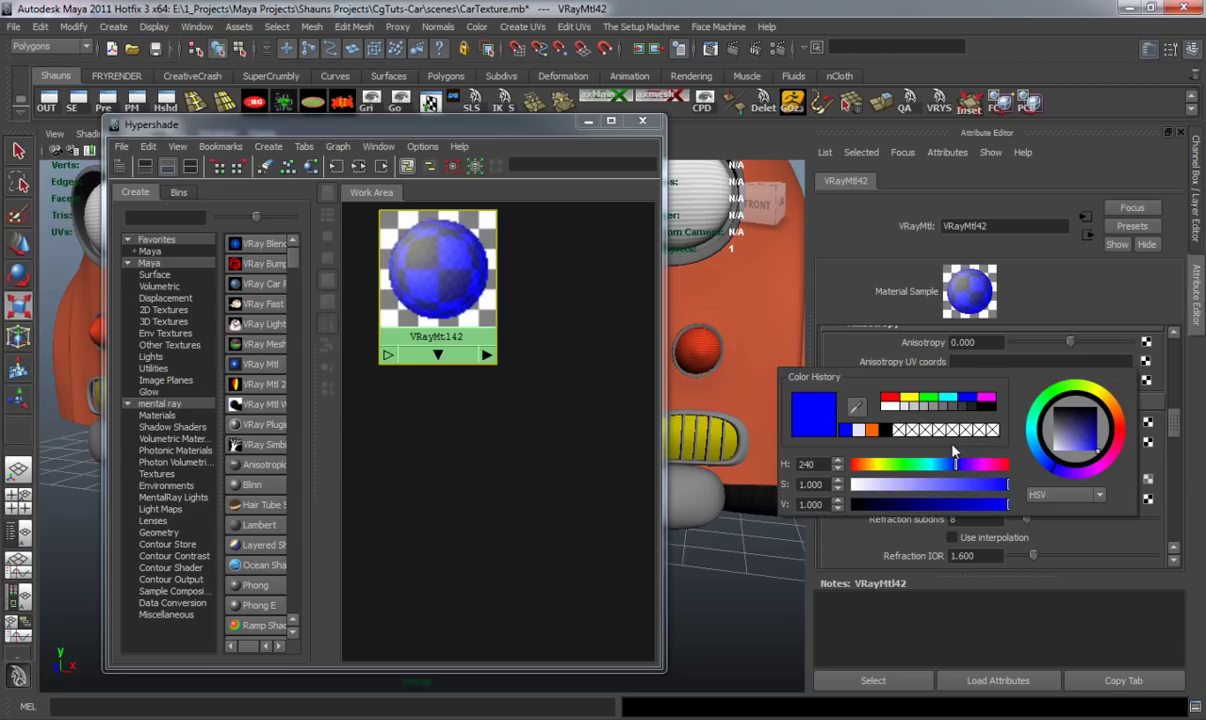
click(929, 398)
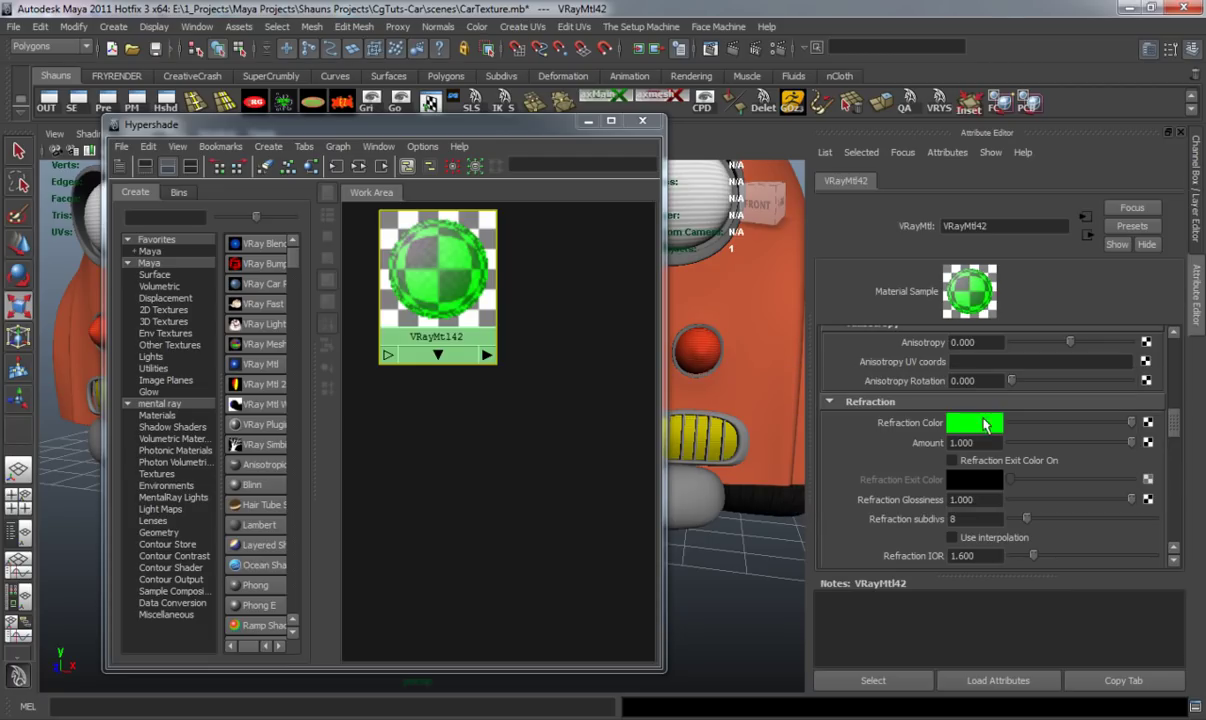
- Set the refraction color to the recent orange, desaturated to a very pale tint
click(984, 424)
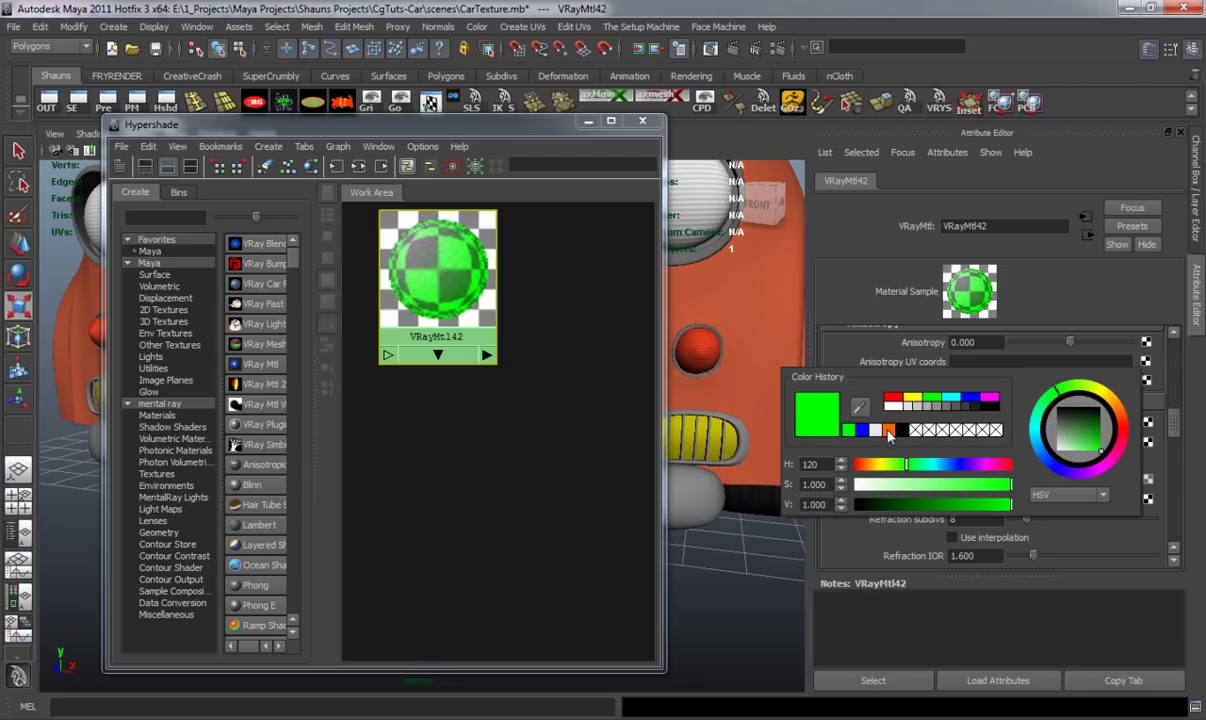
click(888, 431)
drag(1010, 485, 876, 498)
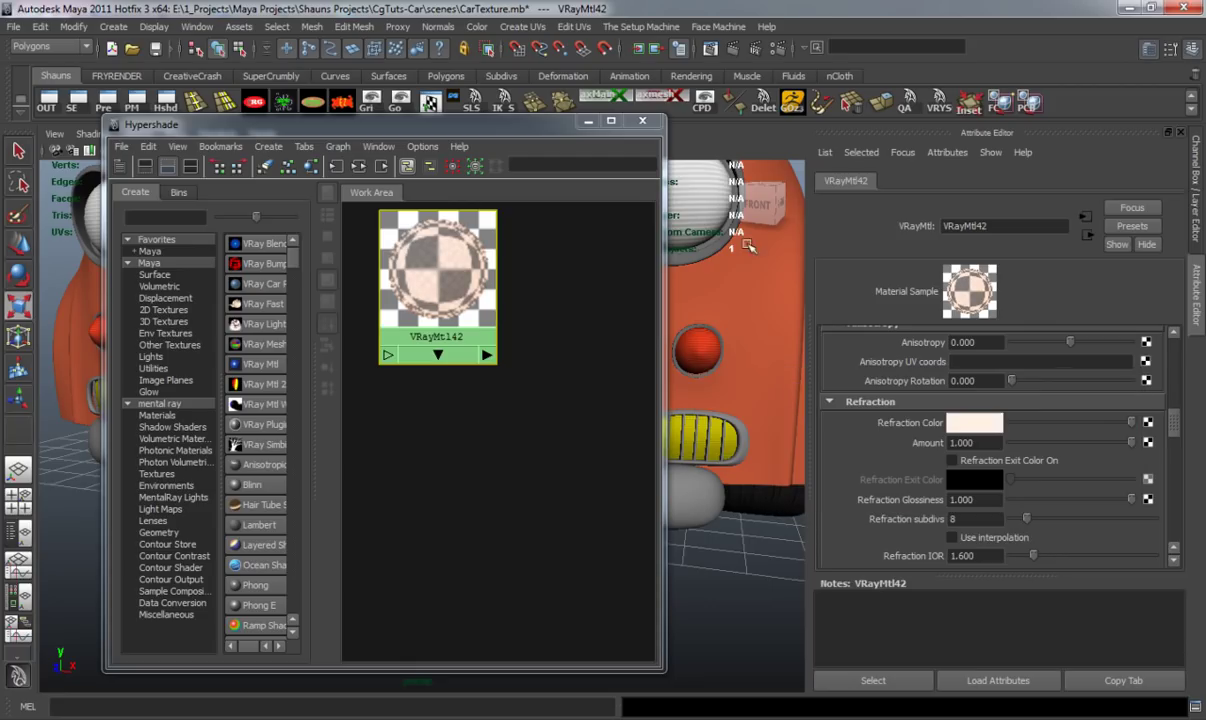
- Assign the new material to the four fog light lenses in front of the grille and rename it FogLightGlass
drag(537, 124, 313, 157)
click(568, 414)
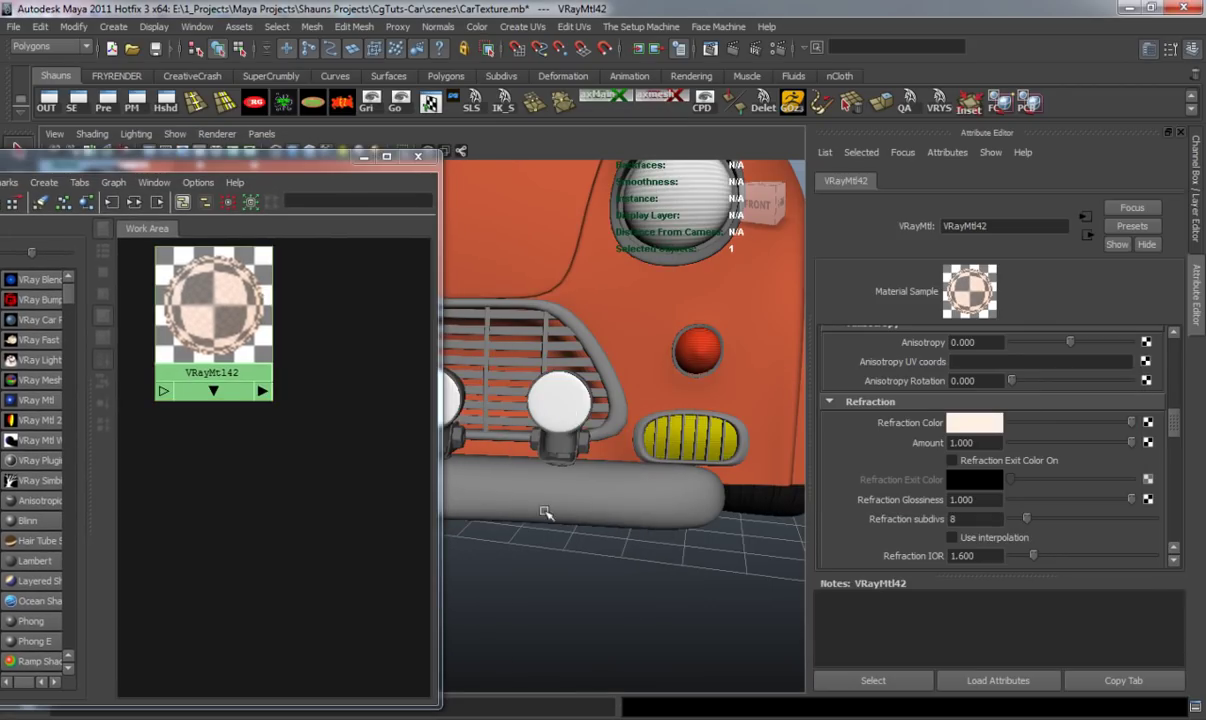
alt+drag(590, 523, 627, 506)
shift+click(592, 418)
shift+click(620, 436)
right_drag(230, 305, 215, 438)
text(FogLight)
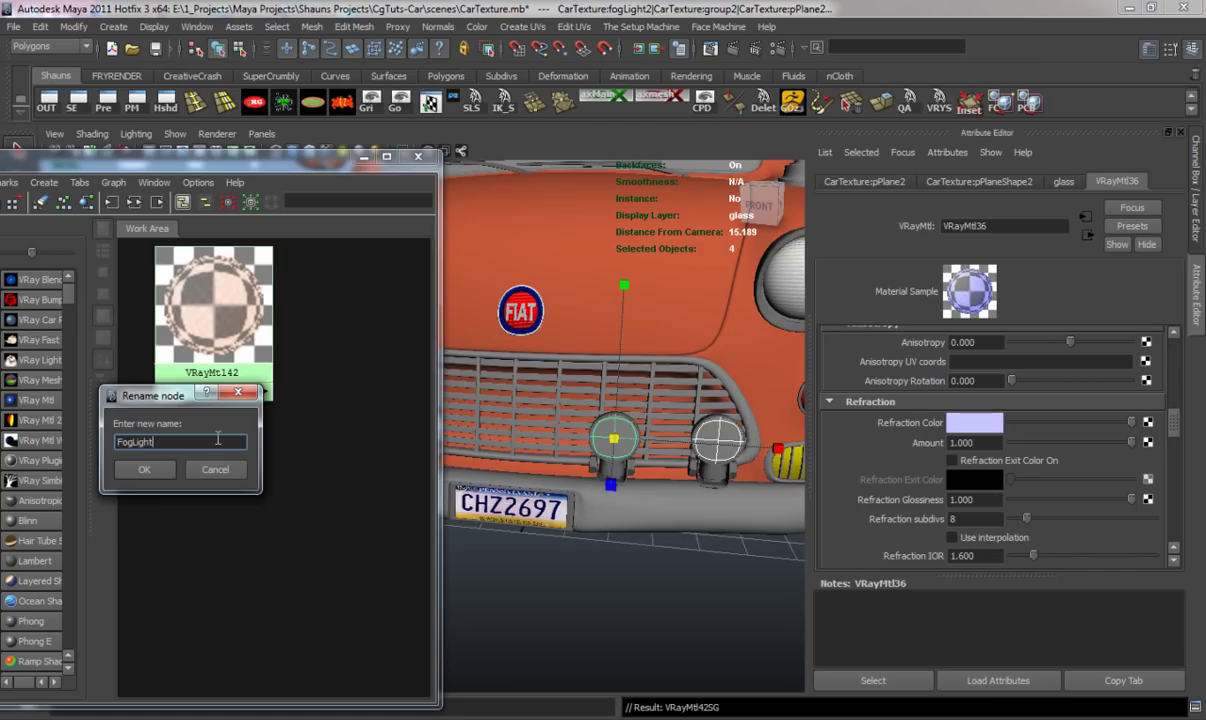
key(Return)
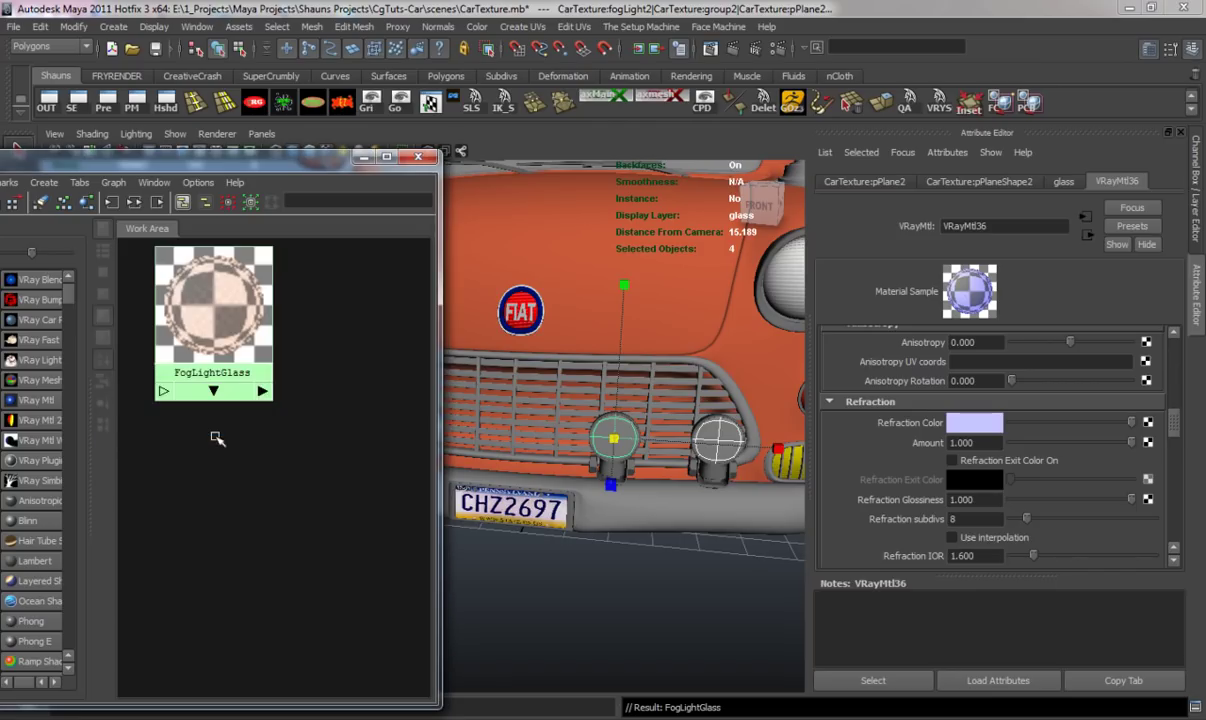
- Close the Attribute Editor and examine the whole car from a front three-quarter view
click(1180, 132)
alt+drag(676, 369, 608, 374)
alt+right_drag(608, 374, 437, 386)
alt+middle_drag(437, 386, 471, 461)
alt+drag(471, 461, 613, 508)
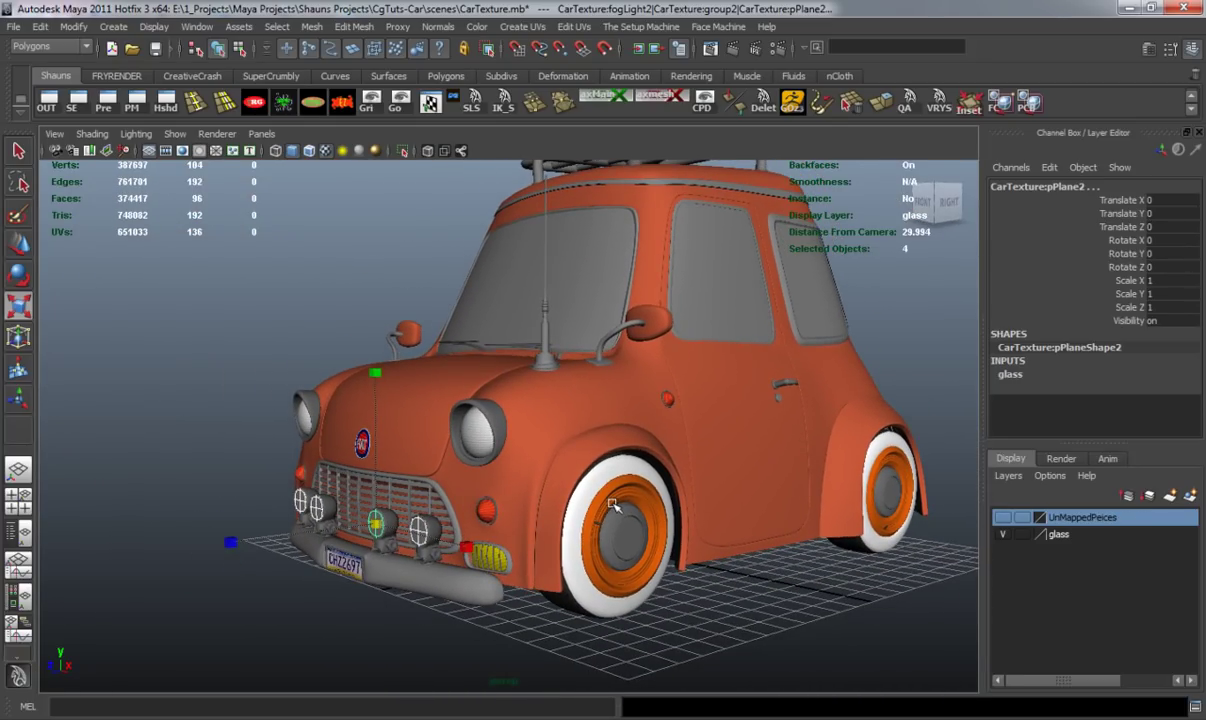